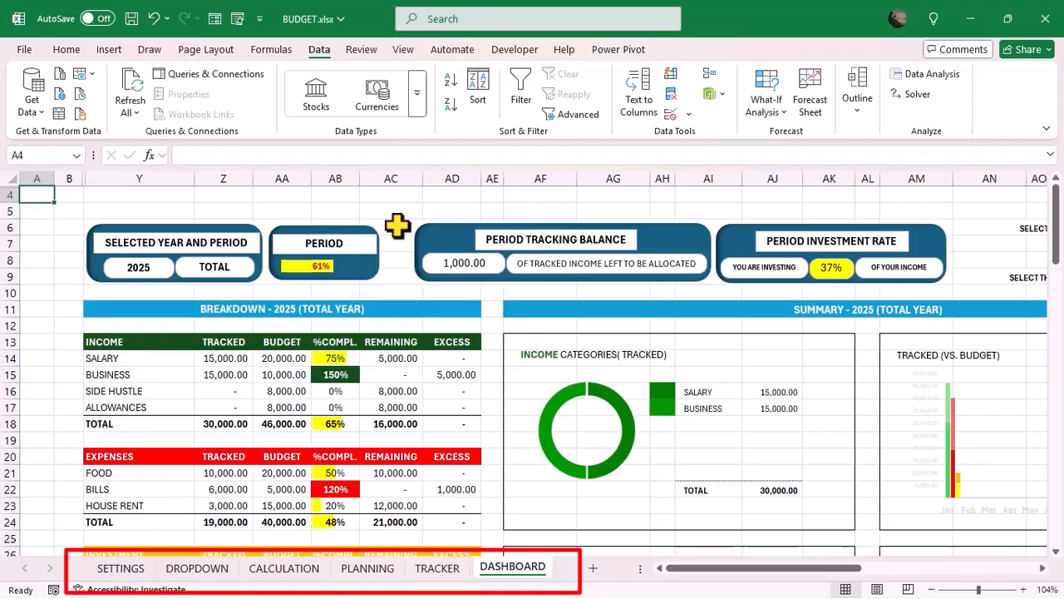
Compare the SETTINGS and DASHBOARD sheets, and inspect the Starting Year entry under General Settings.
left_click(121, 574)
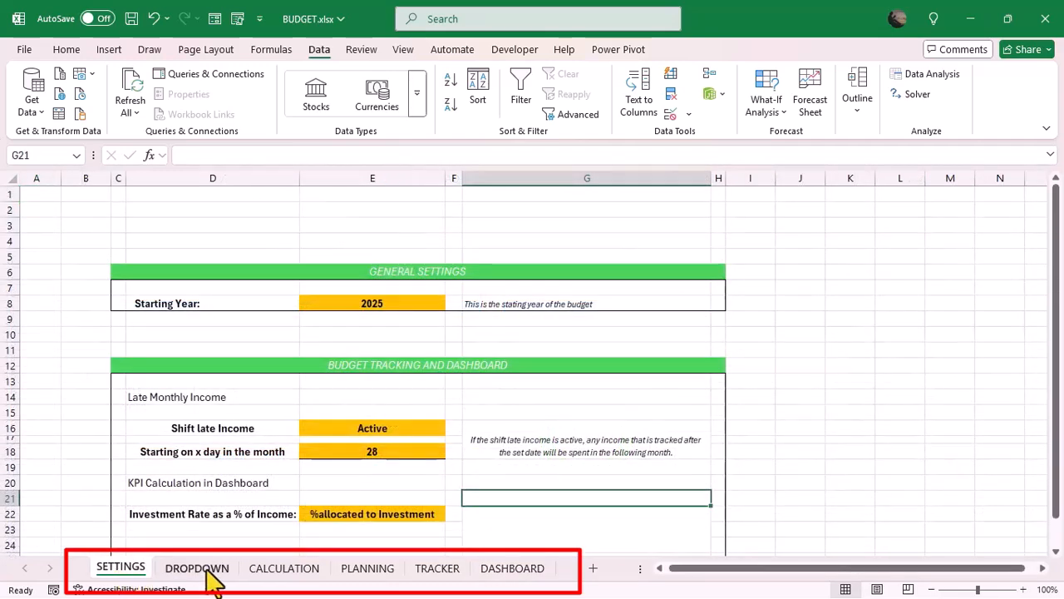
left_click(512, 569)
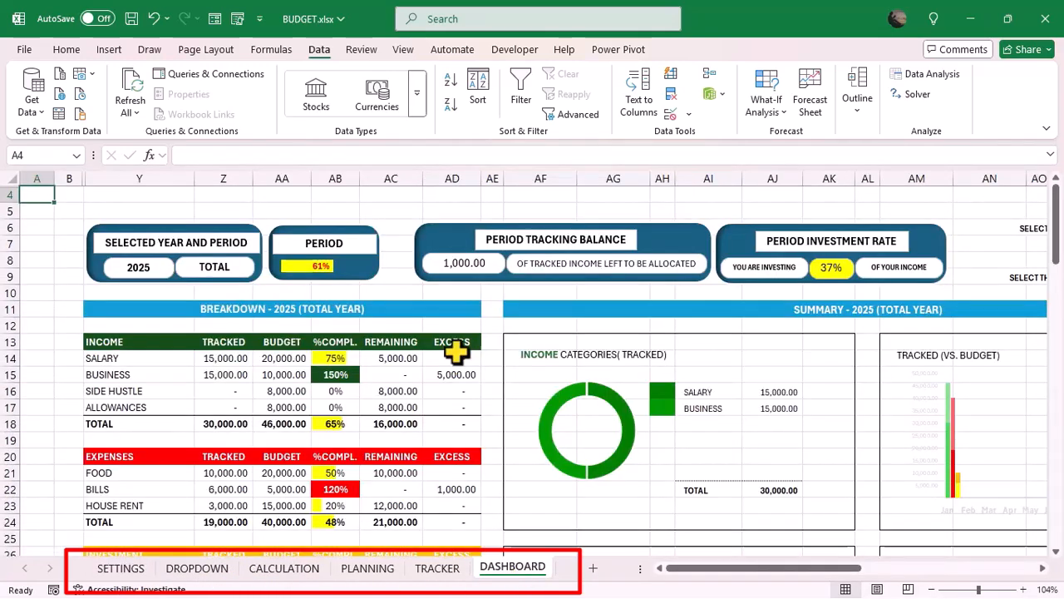
left_click(116, 570)
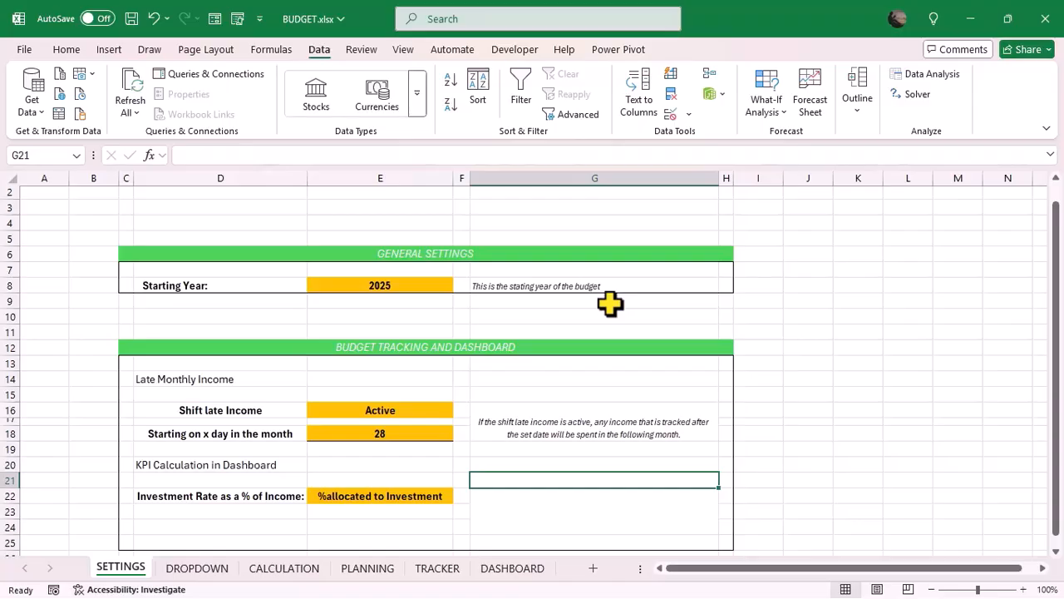
left_click(191, 286)
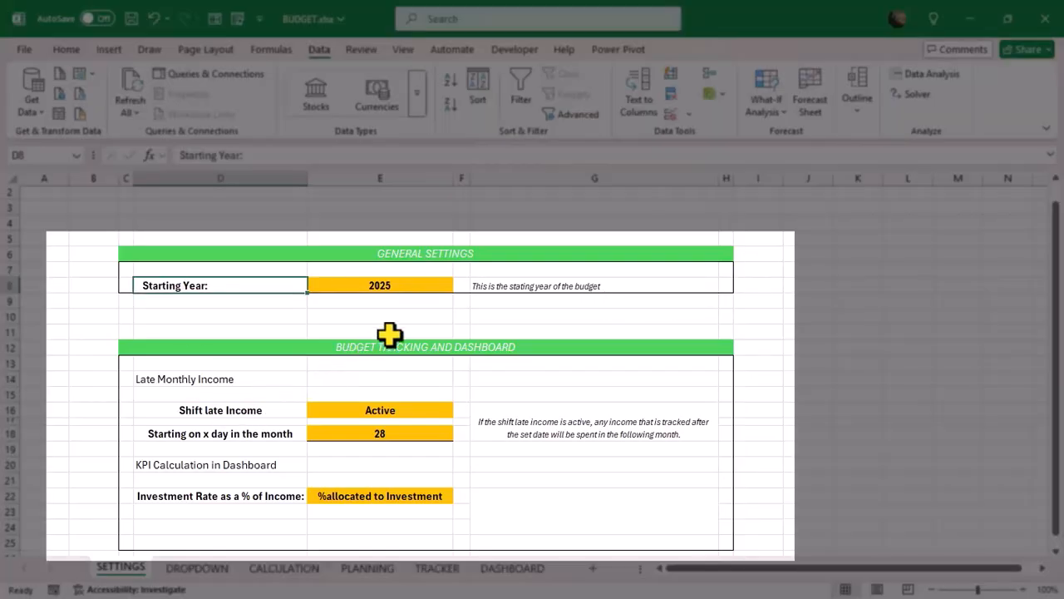
left_click(370, 287)
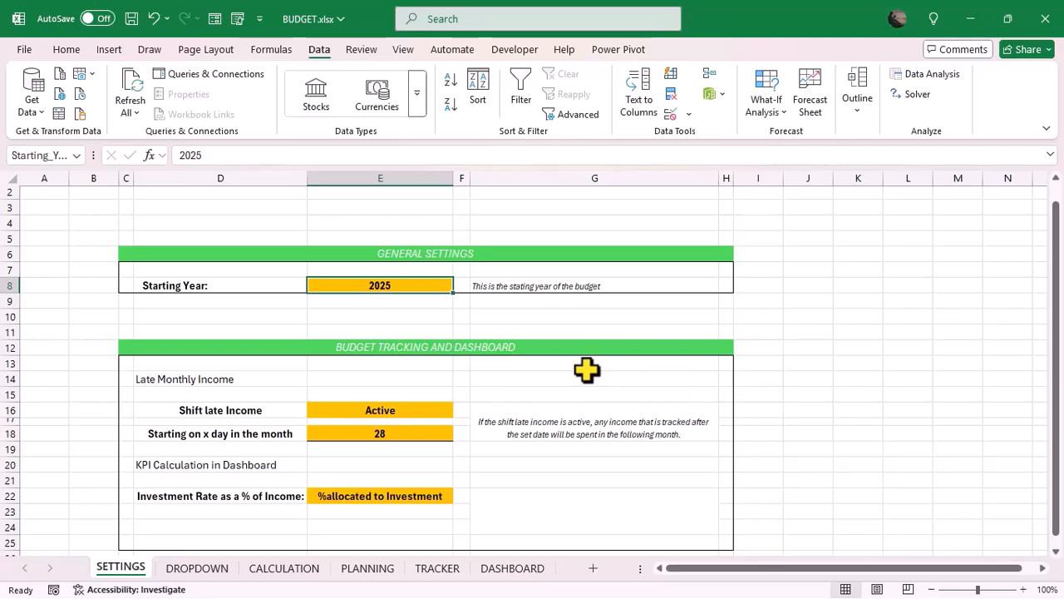
Examine the Late Monthly Income settings, checking the Shift late Income options and the starting day of the month.
scroll(503, 374, "down", 2)
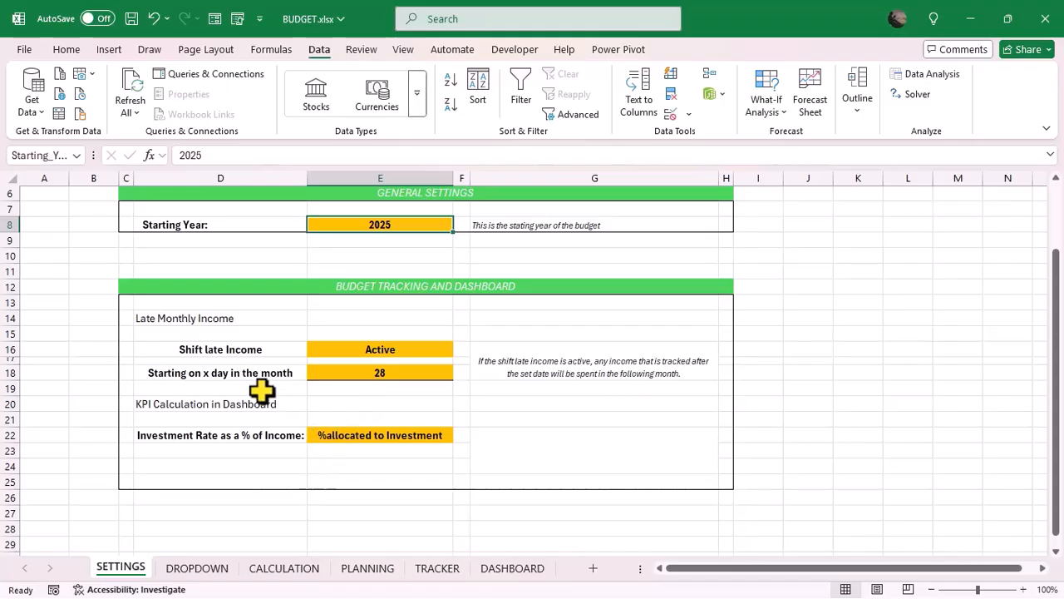
left_click(381, 349)
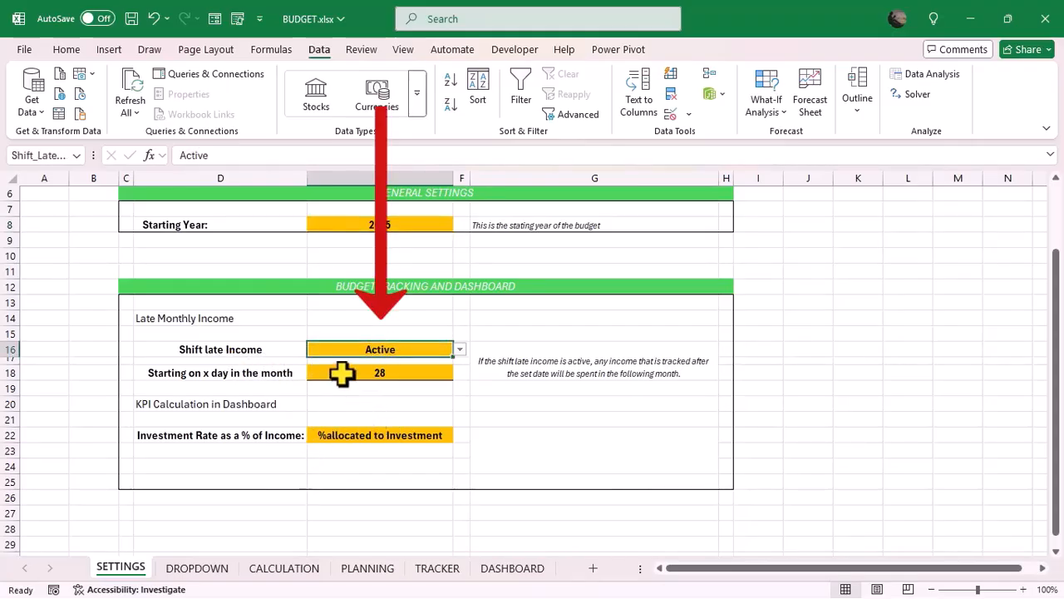
left_click(462, 350)
left_click(480, 333)
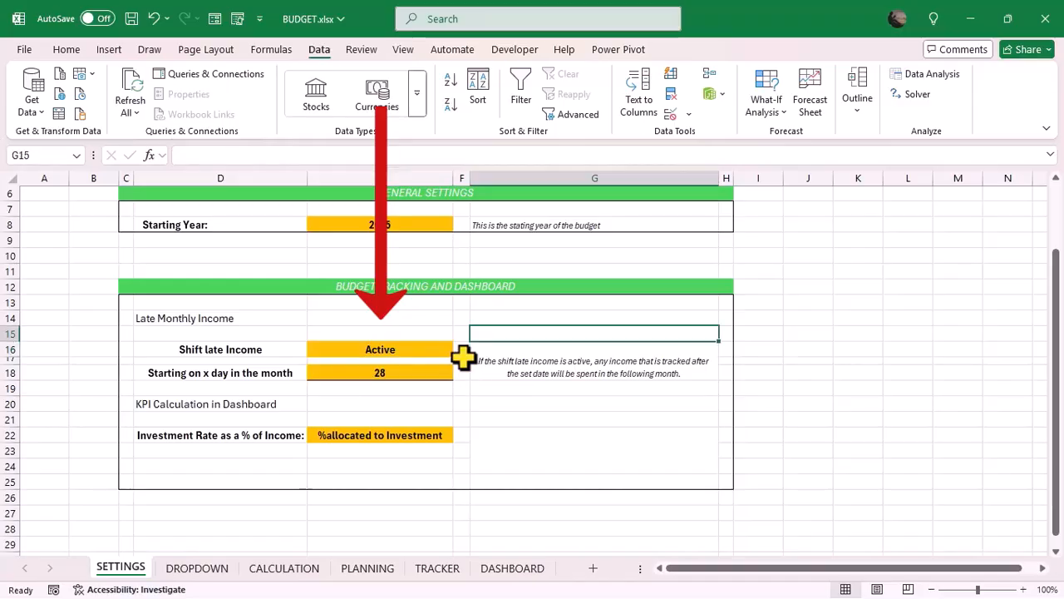
left_click(370, 375)
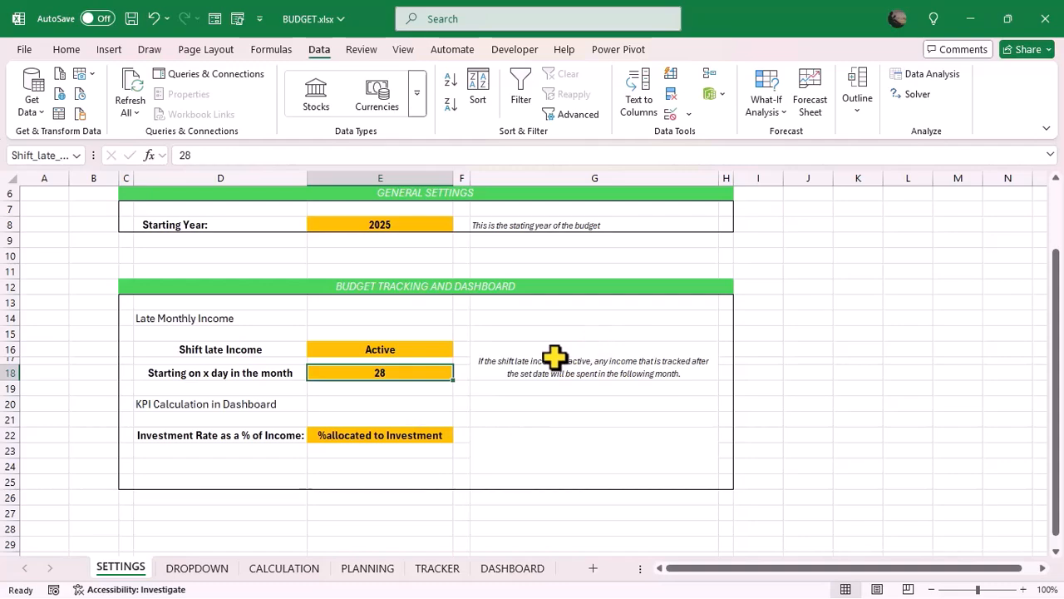
Set Shift late Income to Inactive in the Budget Tracking and Dashboard section.
scroll(541, 362, "up", 5)
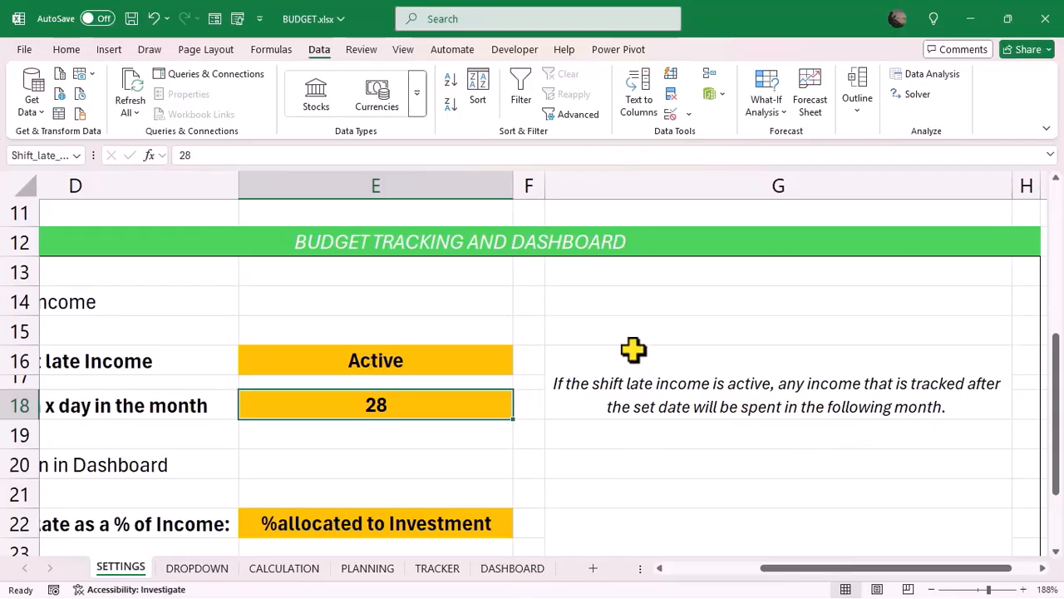
scroll(632, 349, "down", 3)
left_click(510, 294)
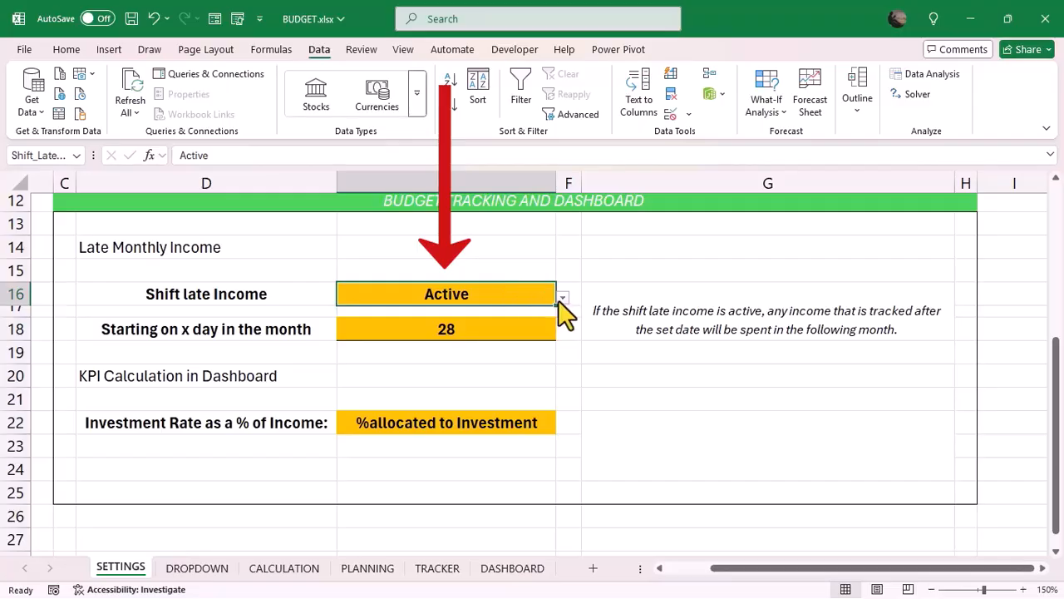
key("alt+Down")
left_click(428, 327)
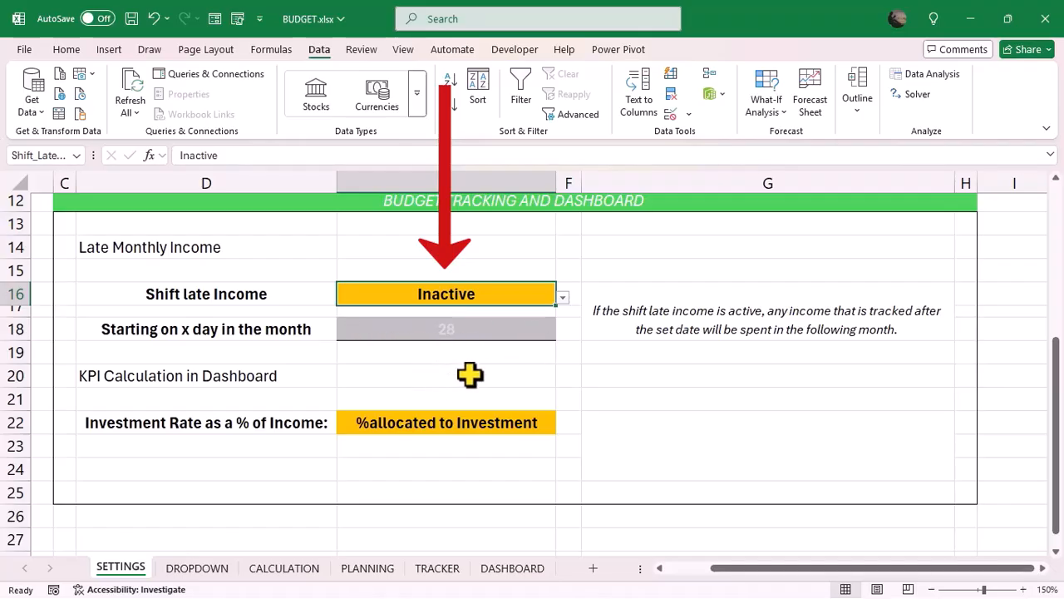
scroll(469, 378, "up", 1)
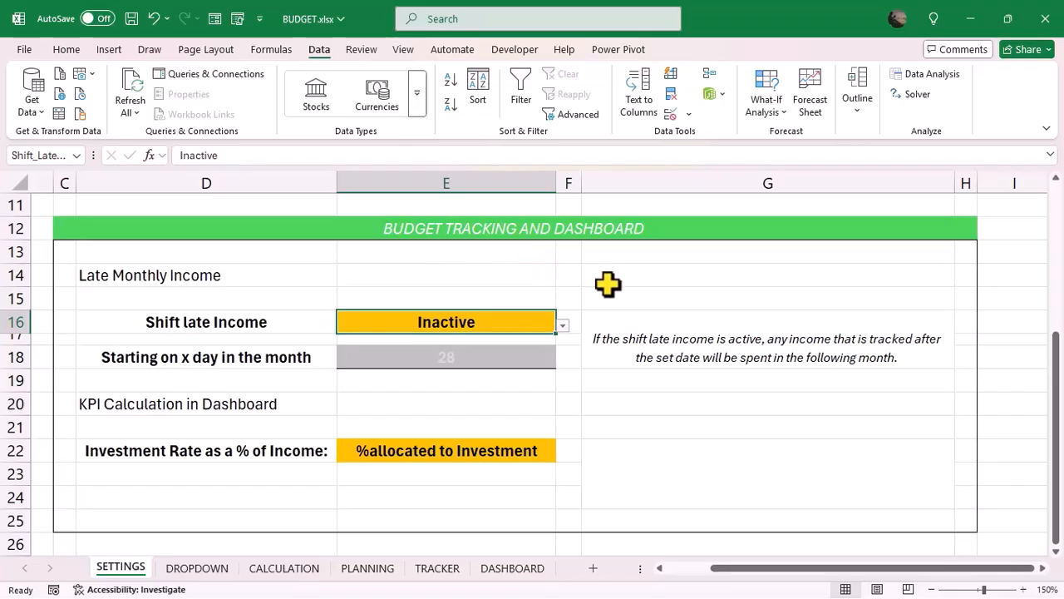
scroll(628, 275, "down", 1)
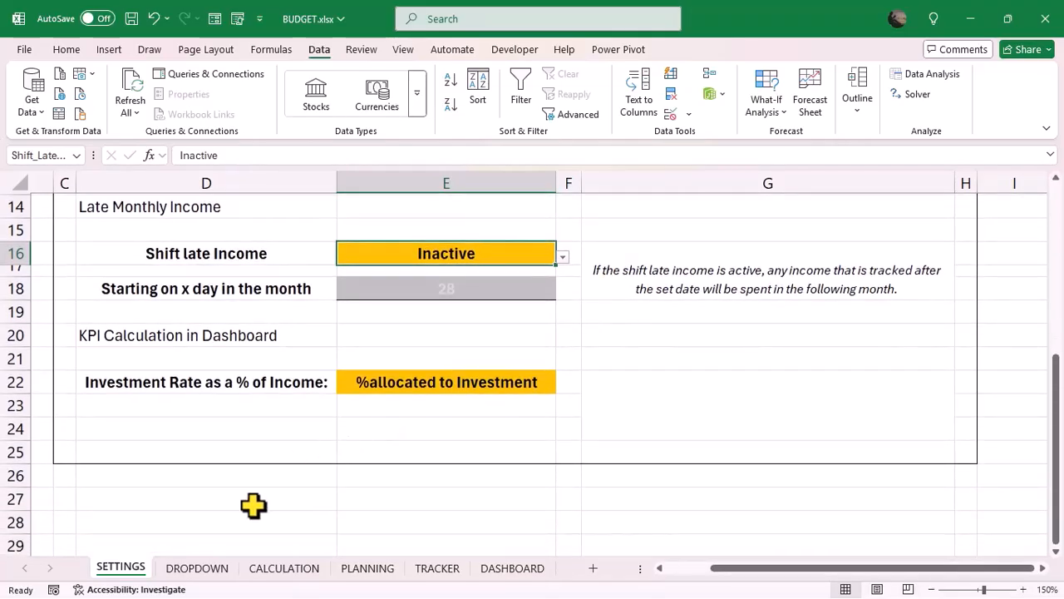
Examine the YEAR DROPDOWN list on the DROPDOWN sheet, checking the formulas of its first years and its last entry.
left_click(197, 570)
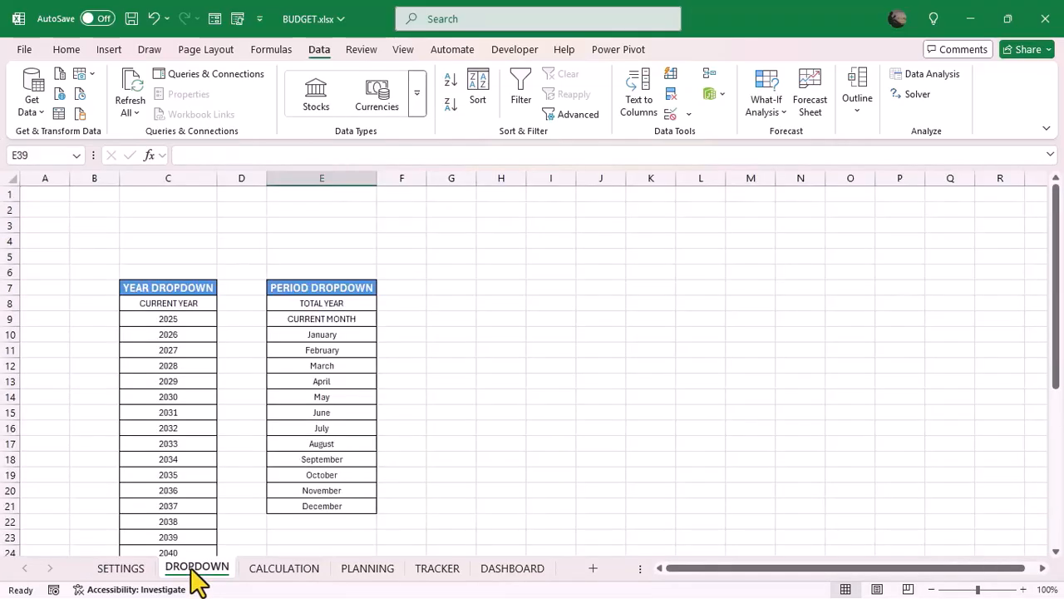
left_click(176, 303)
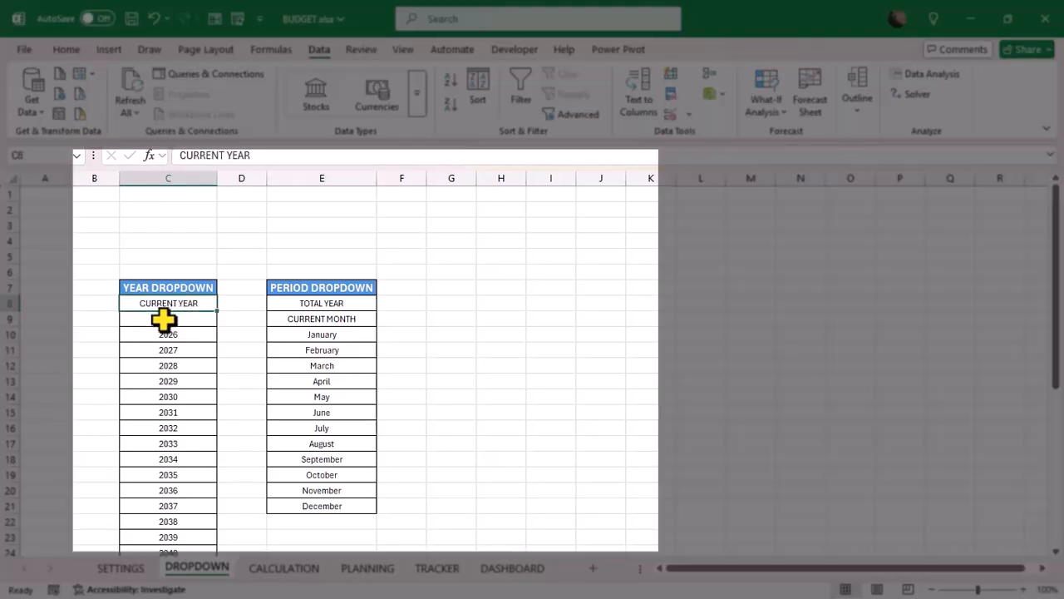
left_click(163, 318)
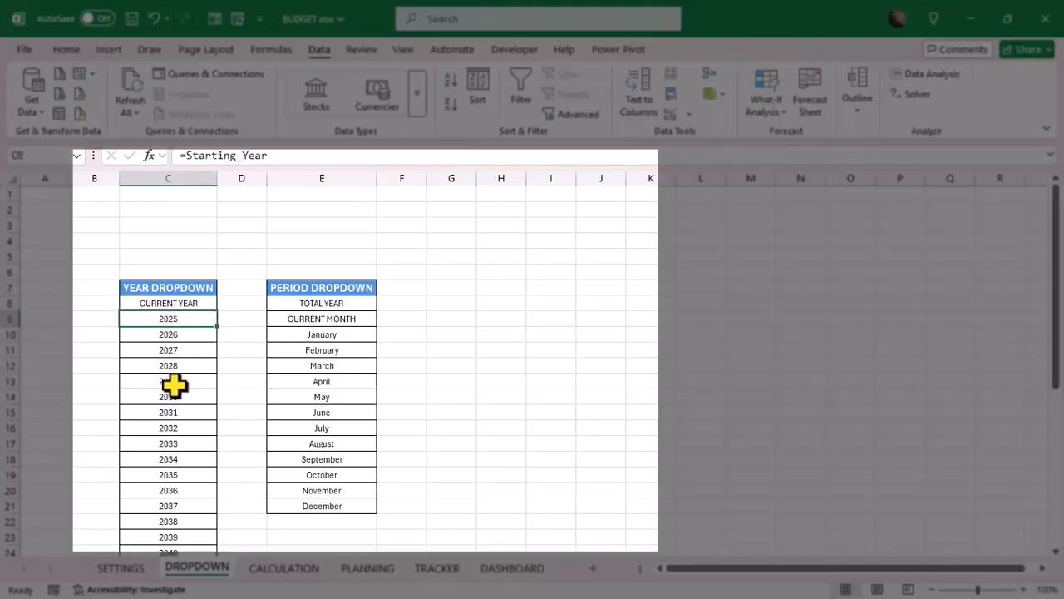
scroll(178, 416, "down", 1)
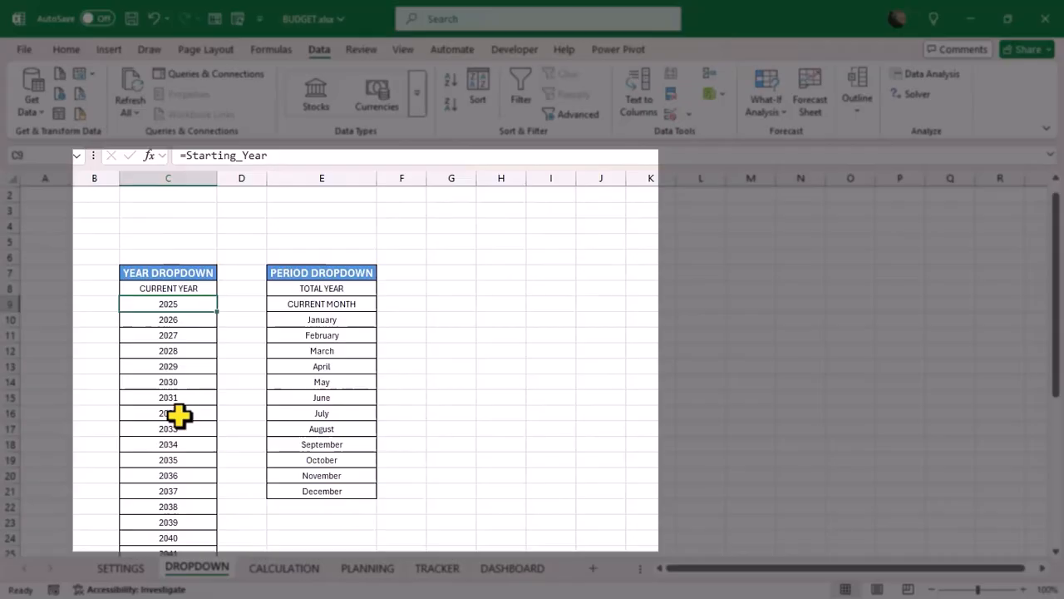
left_click(163, 321)
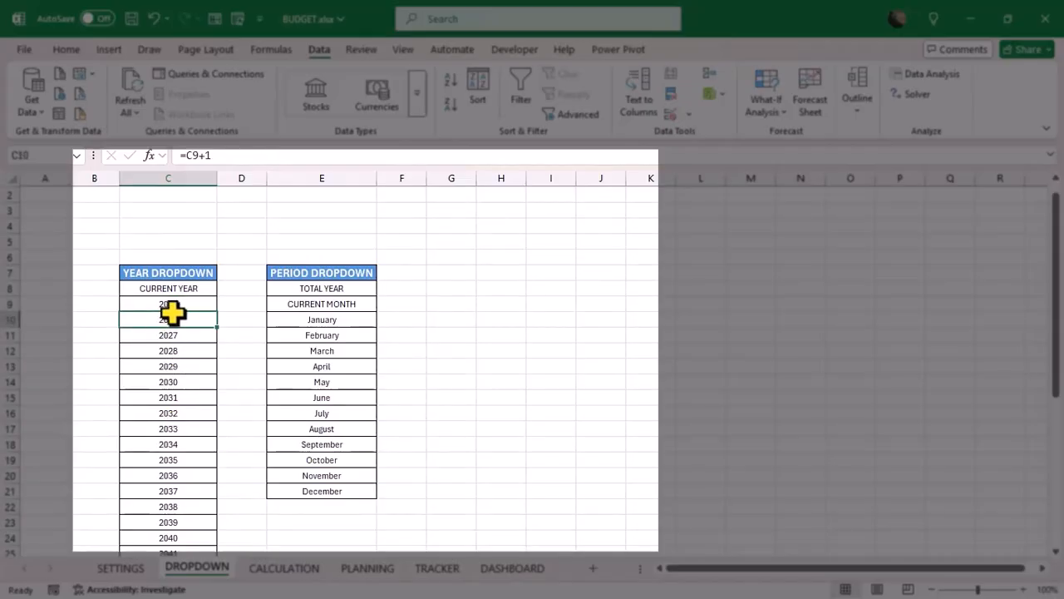
scroll(186, 333, "up", 2, "ctrl")
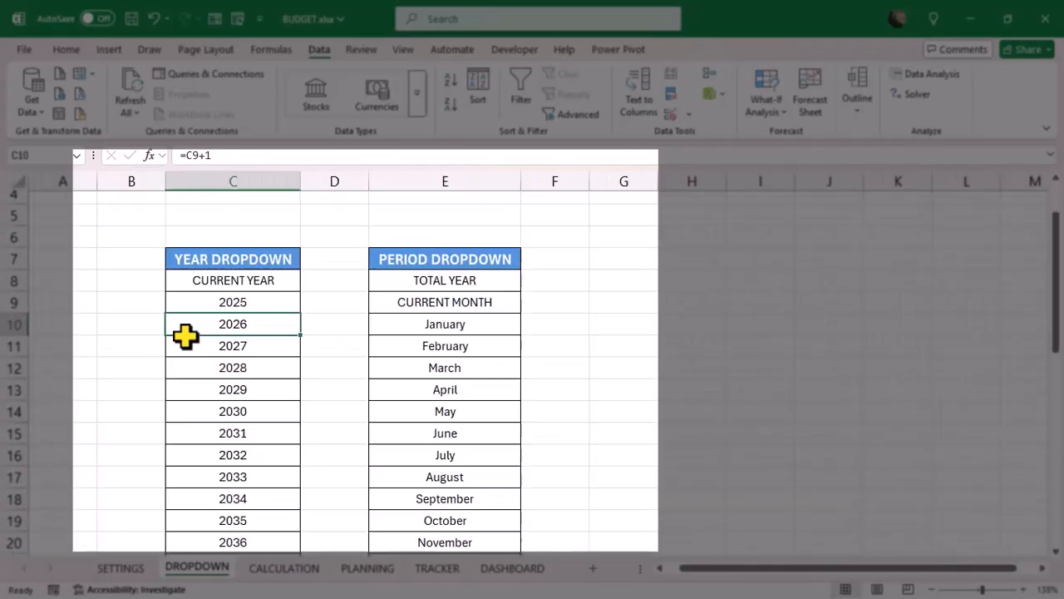
scroll(238, 335, "up", 2, "ctrl")
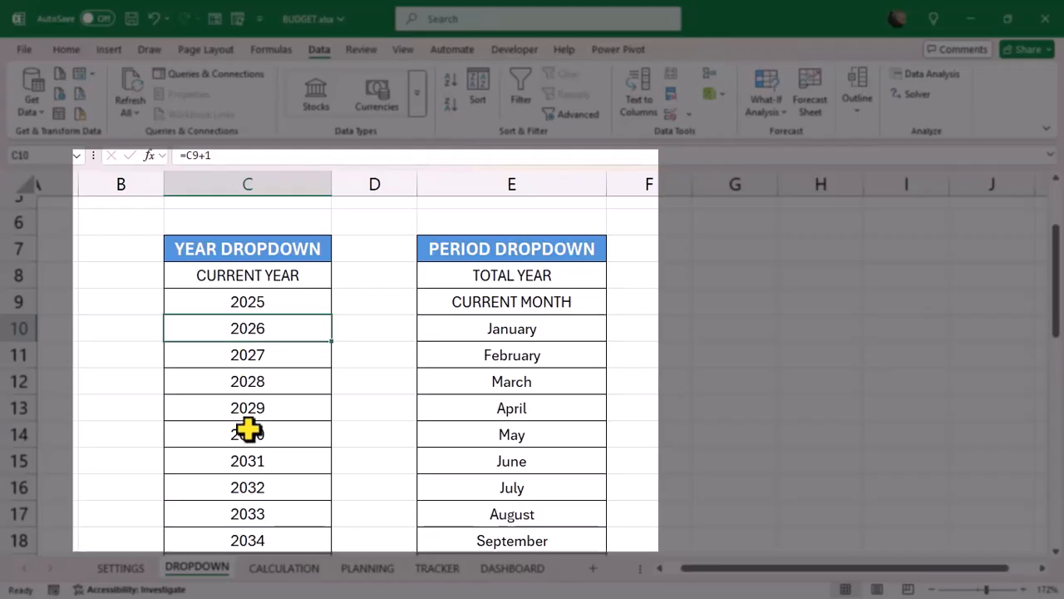
scroll(248, 428, "down", 1)
scroll(247, 429, "down", 12)
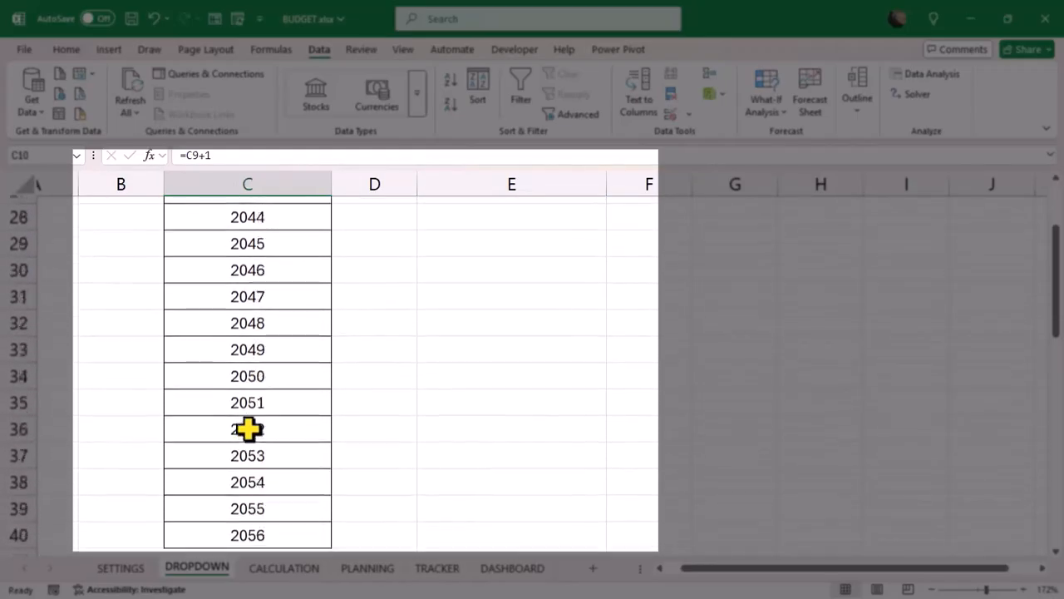
scroll(248, 428, "up", 3)
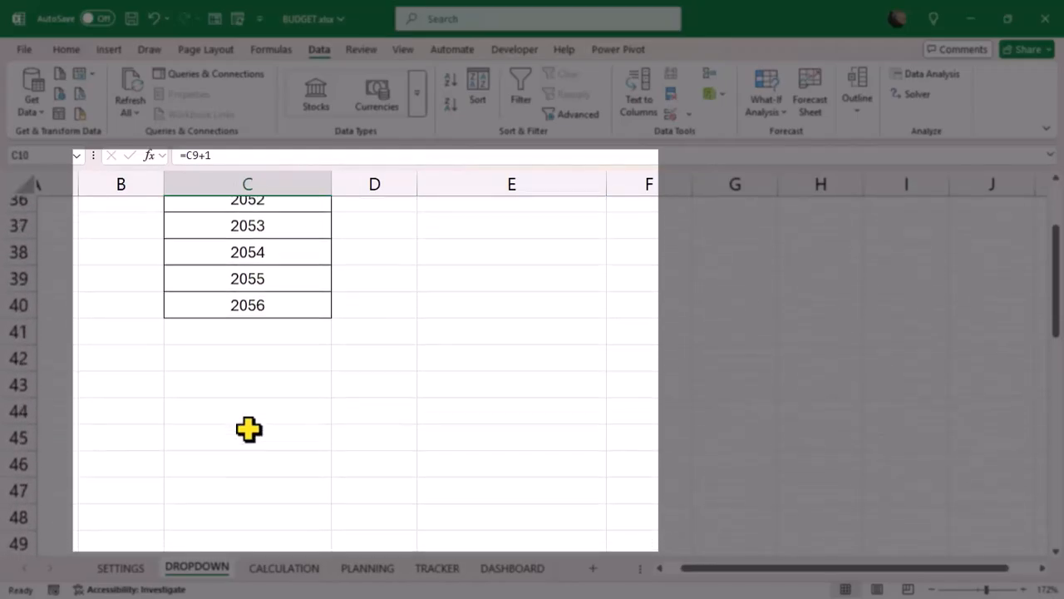
left_click(253, 314)
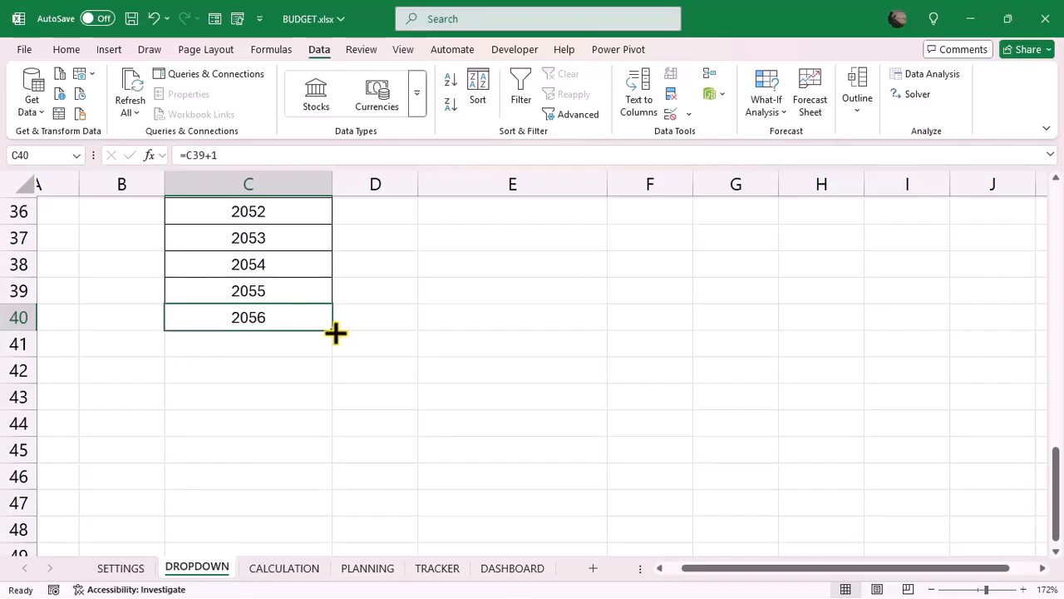
left_click_drag(333, 332, 408, 324)
Review the PERIOD DROPDOWN list, inspecting the TOTAL YEAR, CURRENT MONTH, January and July entries.
scroll(408, 324, "up", 10)
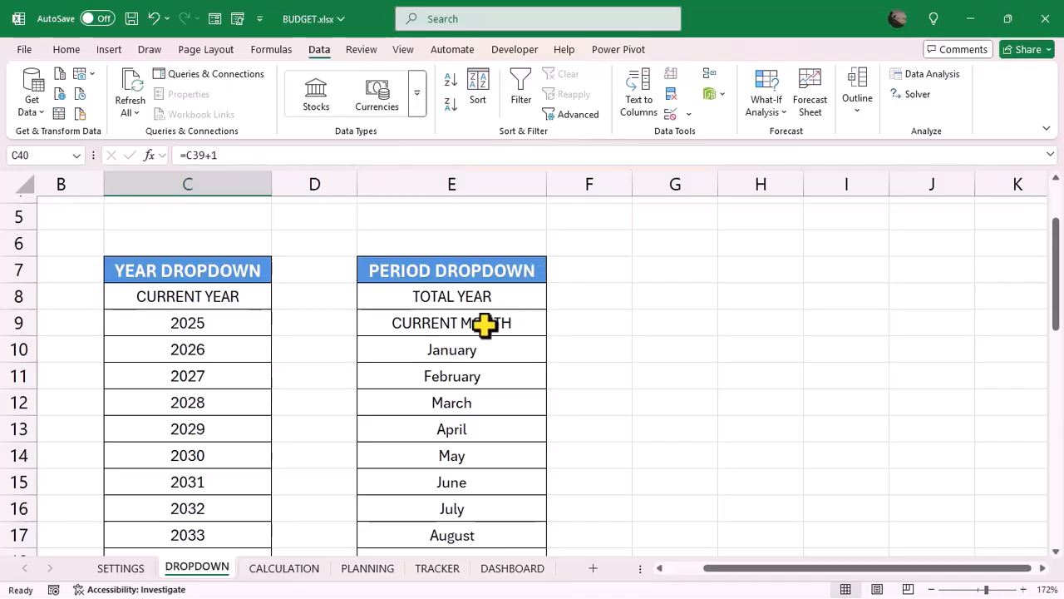
left_click(466, 297)
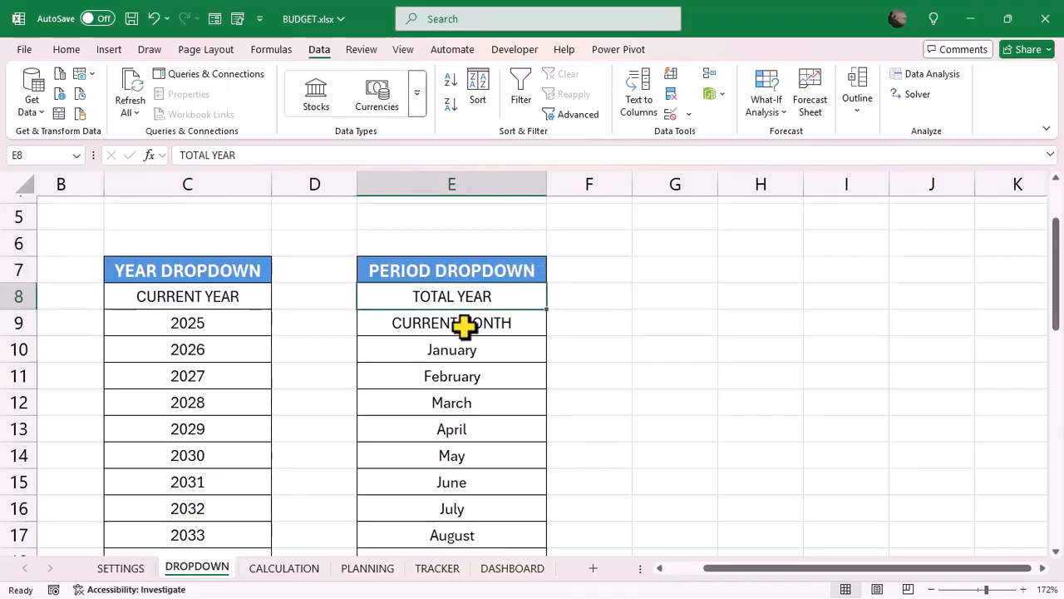
left_click(464, 327)
scroll(463, 328, "down", 2)
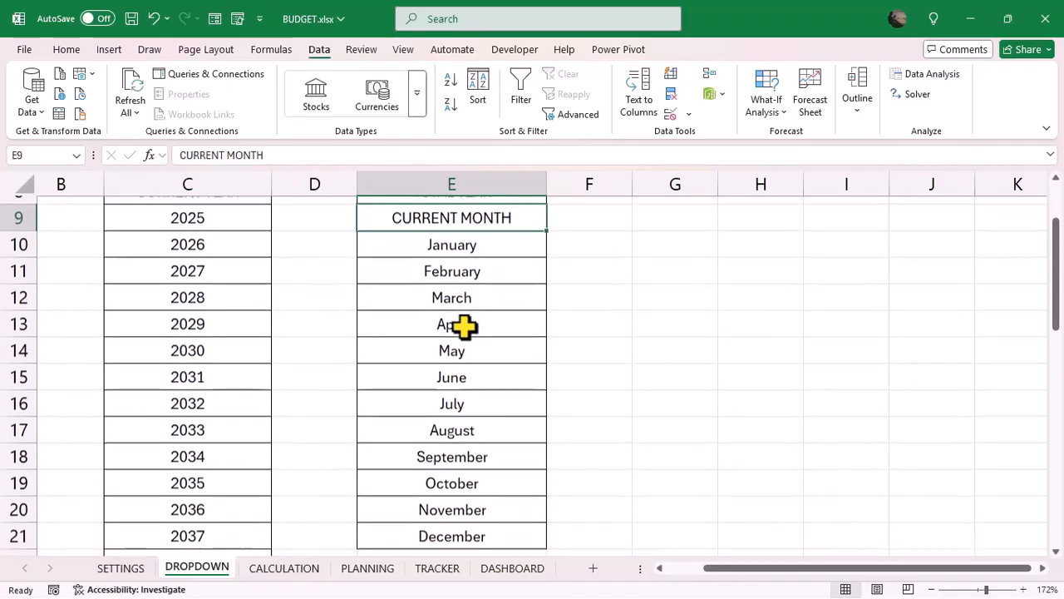
left_click(439, 243)
scroll(437, 242, "down", 2)
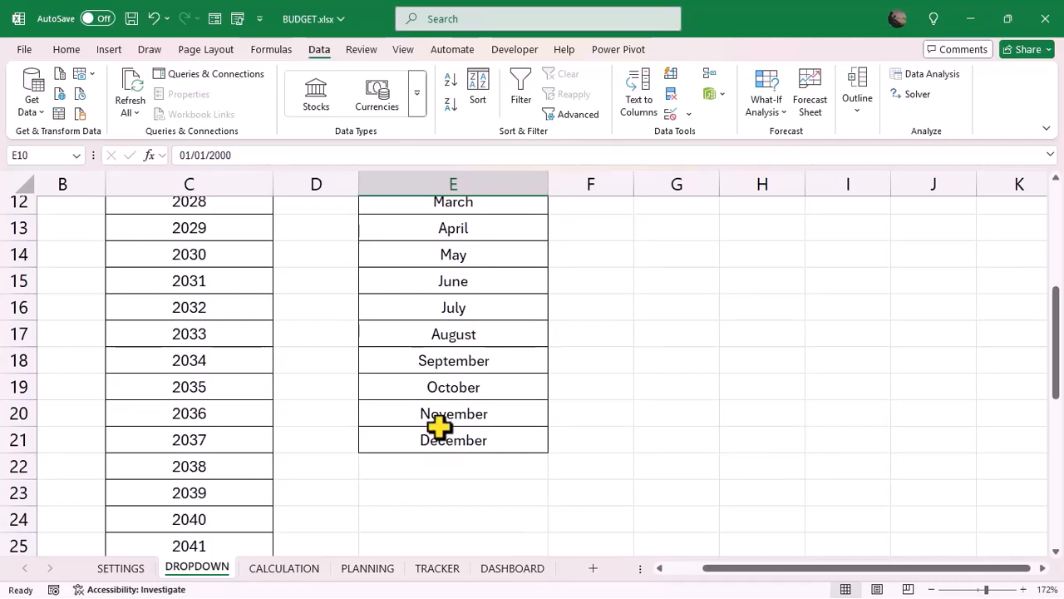
scroll(344, 319, "up", 2)
left_click(397, 418)
scroll(396, 419, "down", 1)
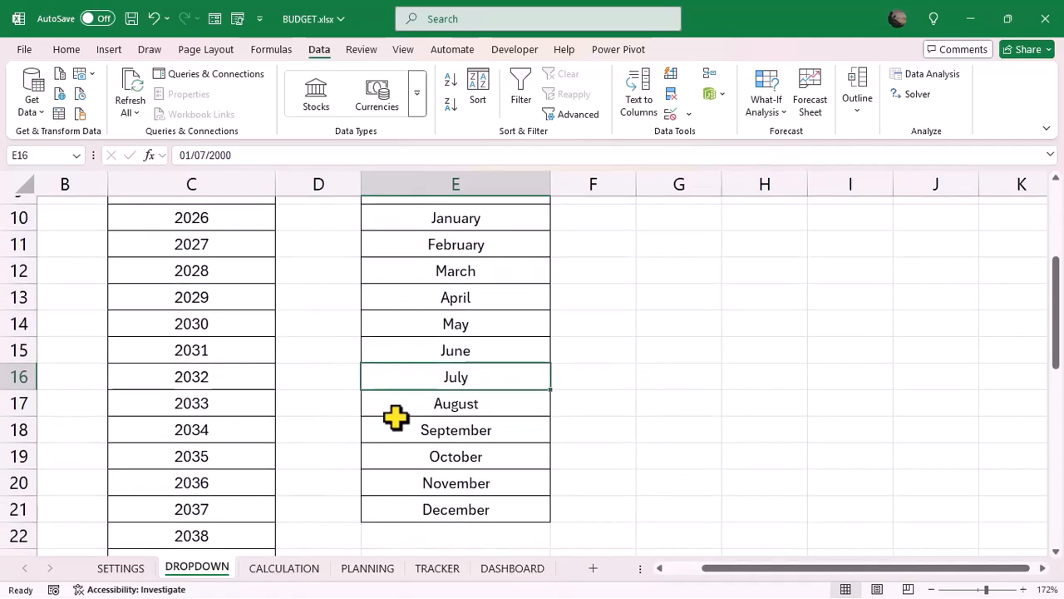
scroll(489, 273, "up", 1)
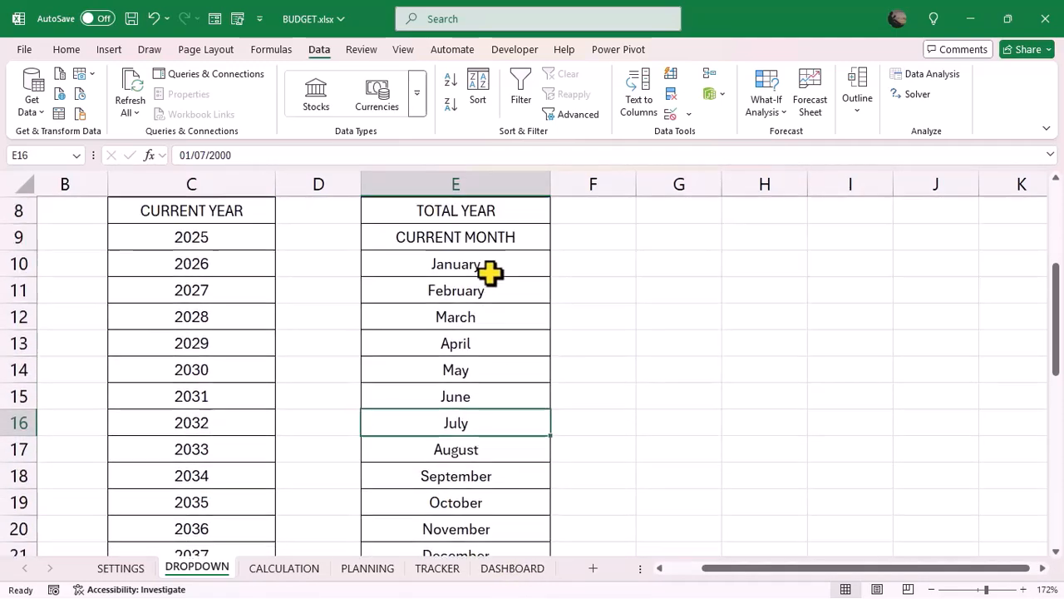
scroll(487, 274, "up", 1)
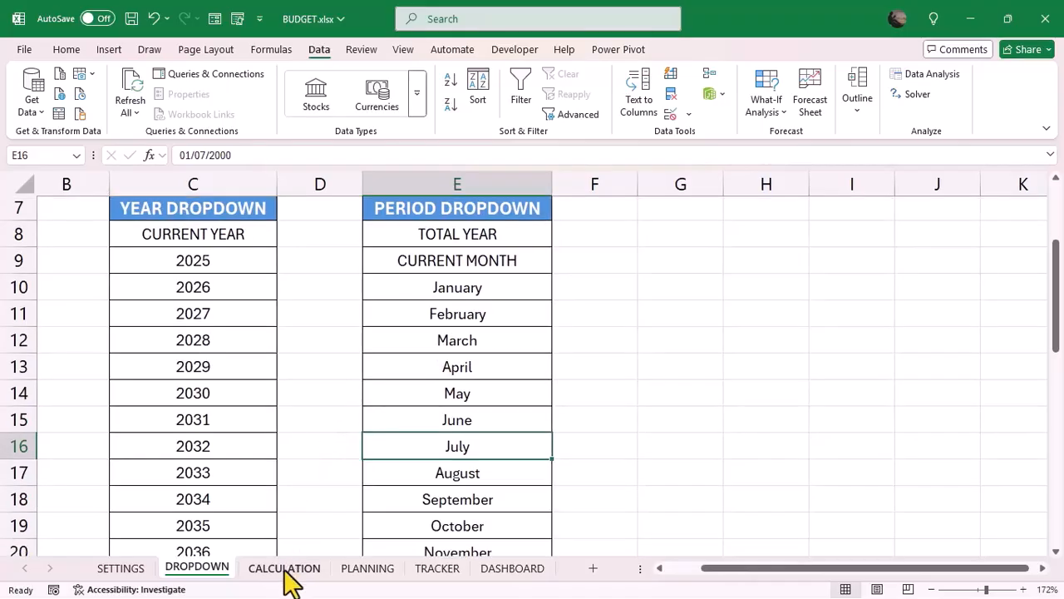
Look over the CALCULATION sheet's budget tracking, budget dashboard and chart calculation sections.
left_click(285, 568)
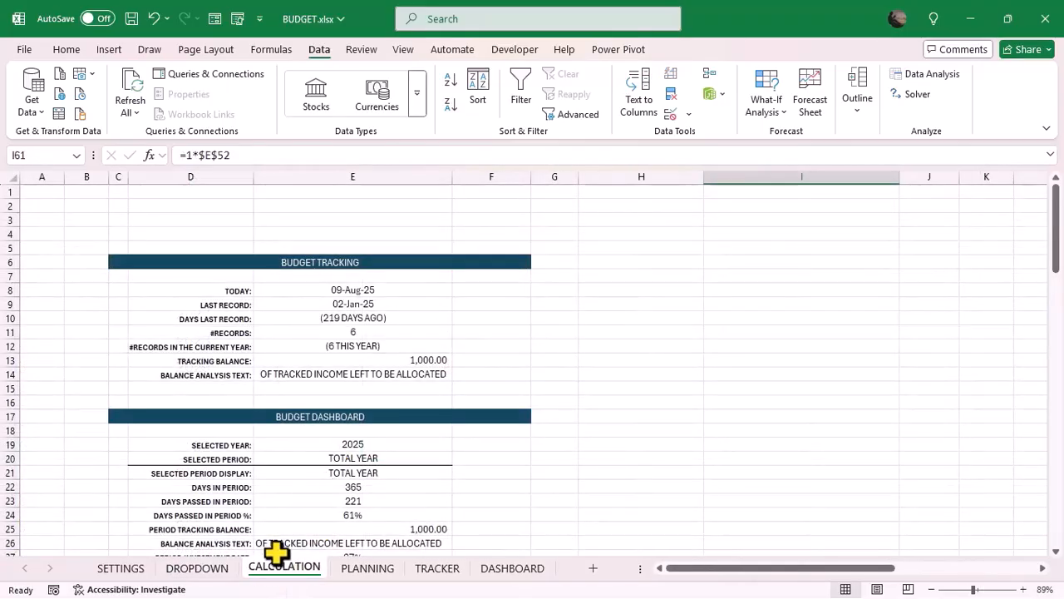
scroll(351, 394, "down", 4)
scroll(368, 350, "up", 2)
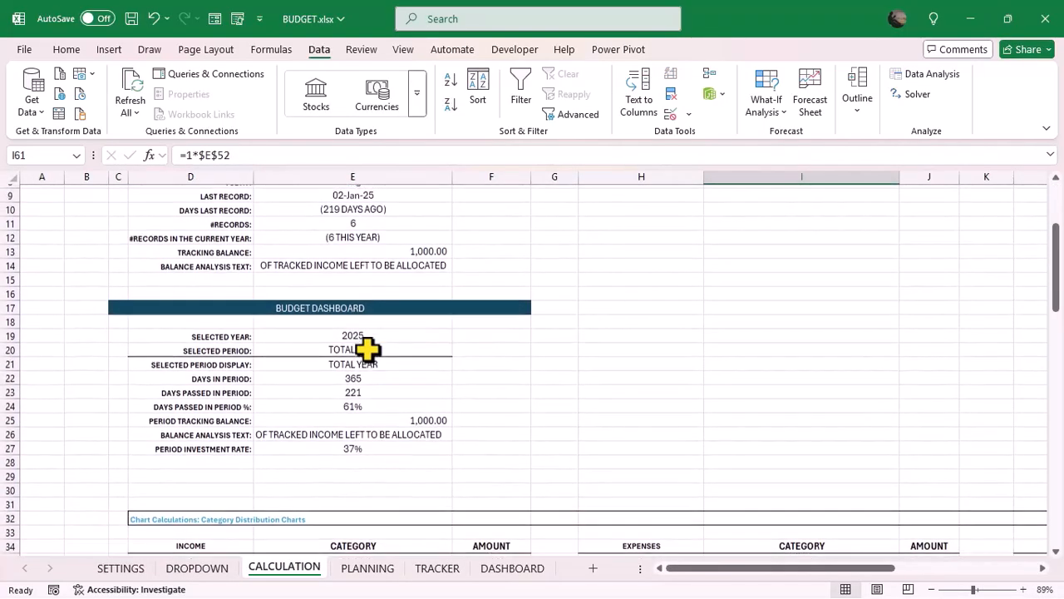
scroll(367, 349, "down", 4)
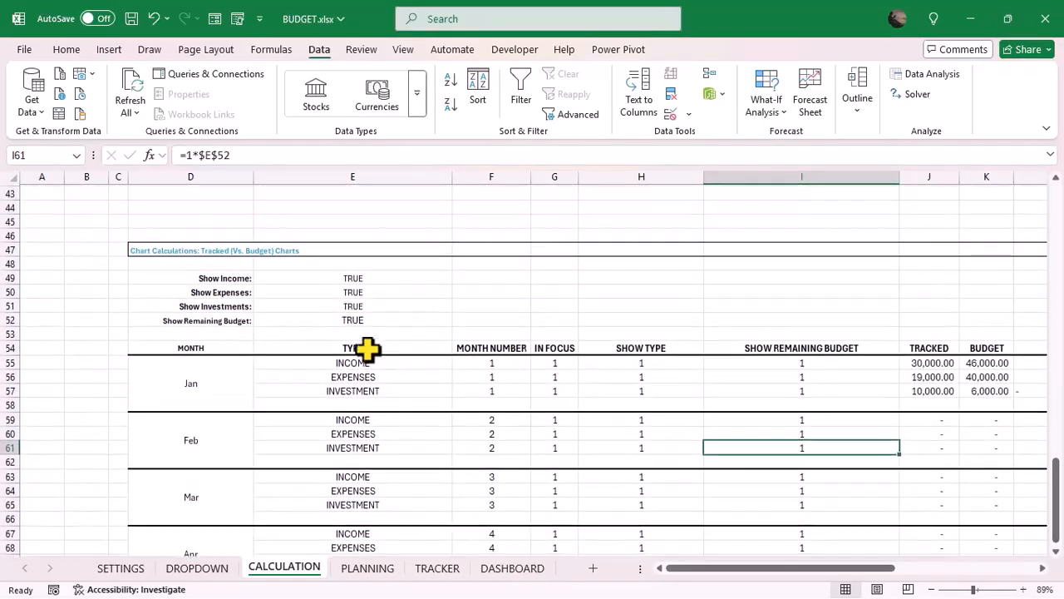
scroll(367, 349, "up", 4)
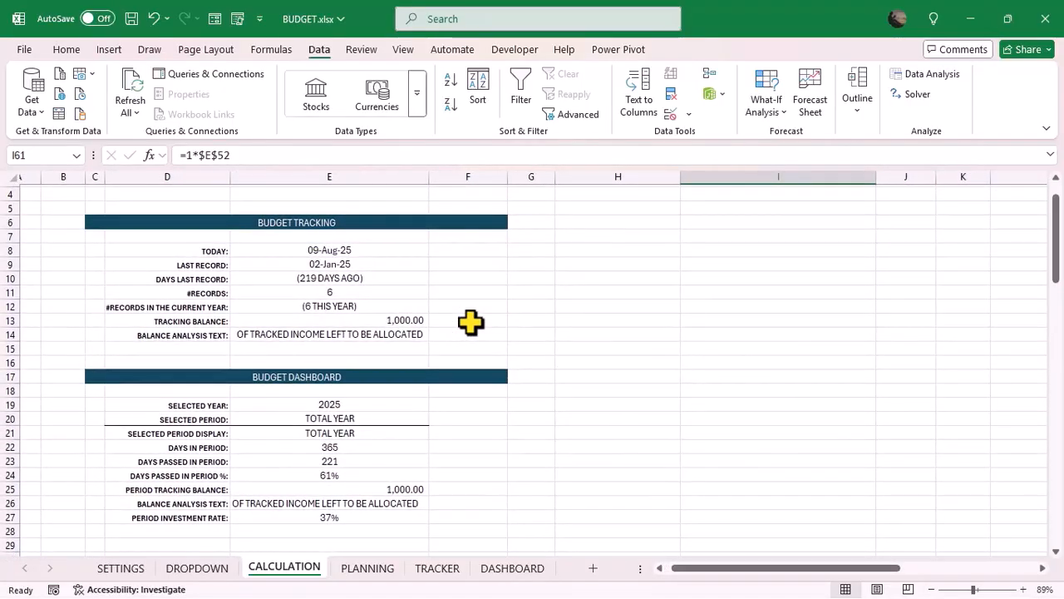
Look over the INCOME, EXPENSES and INVESTMENT sections of the PLANNING sheet.
scroll(471, 323, "up", 1)
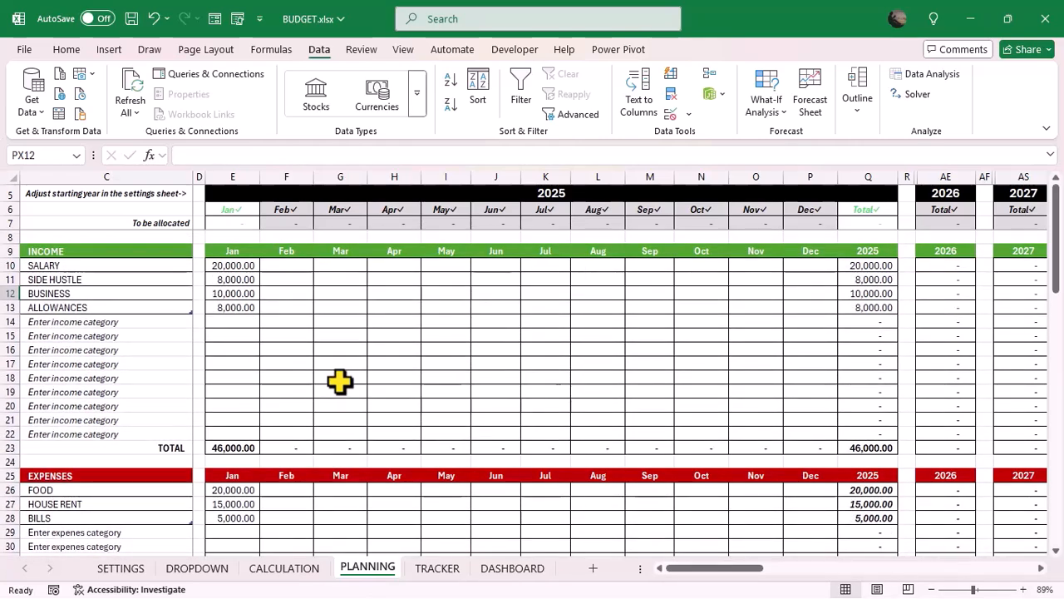
scroll(340, 382, "down", 1)
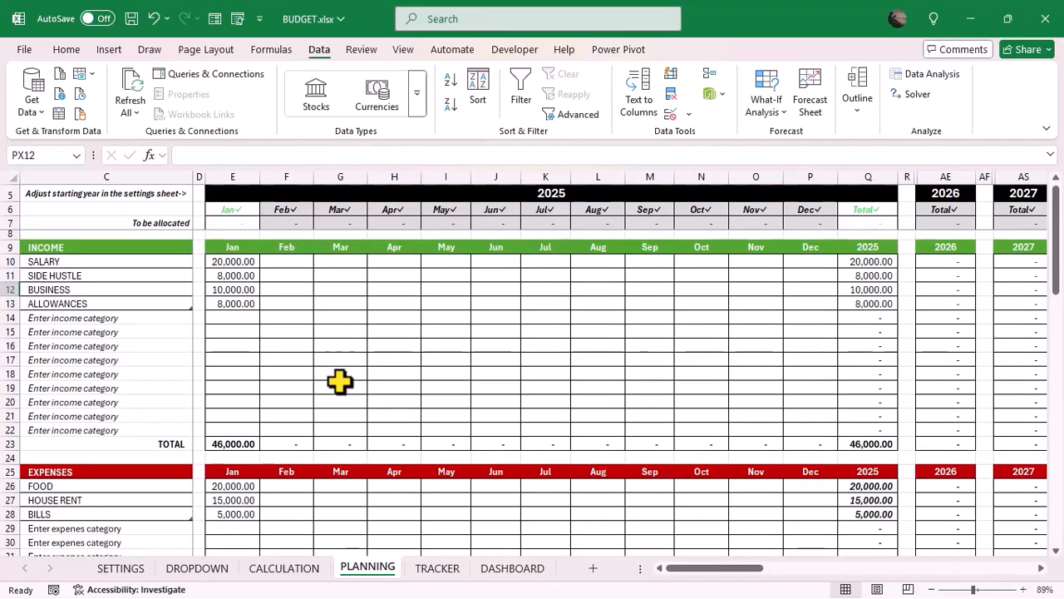
left_click(86, 247)
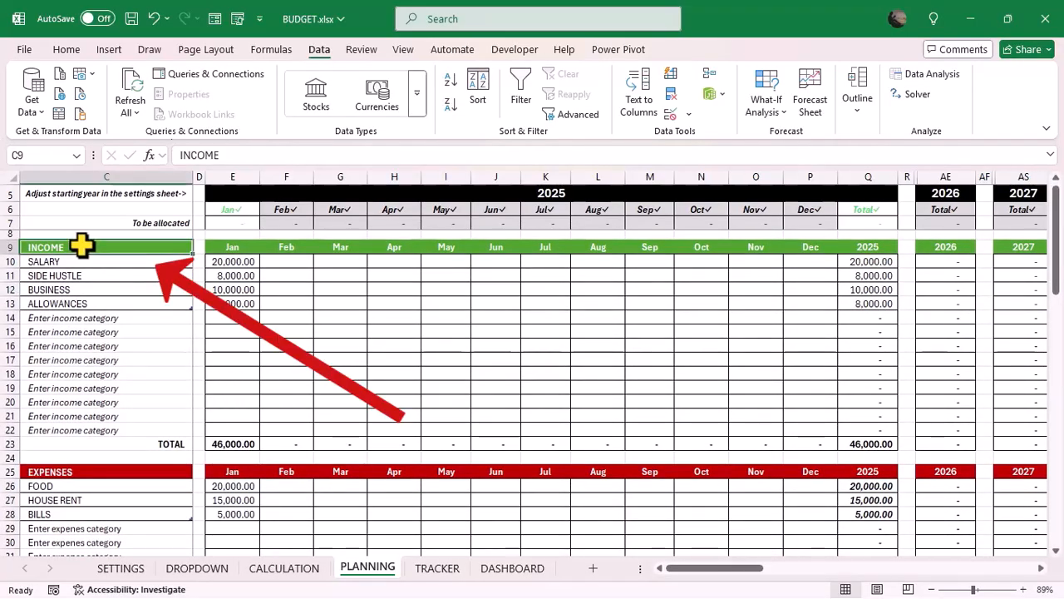
scroll(107, 394, "down", 3)
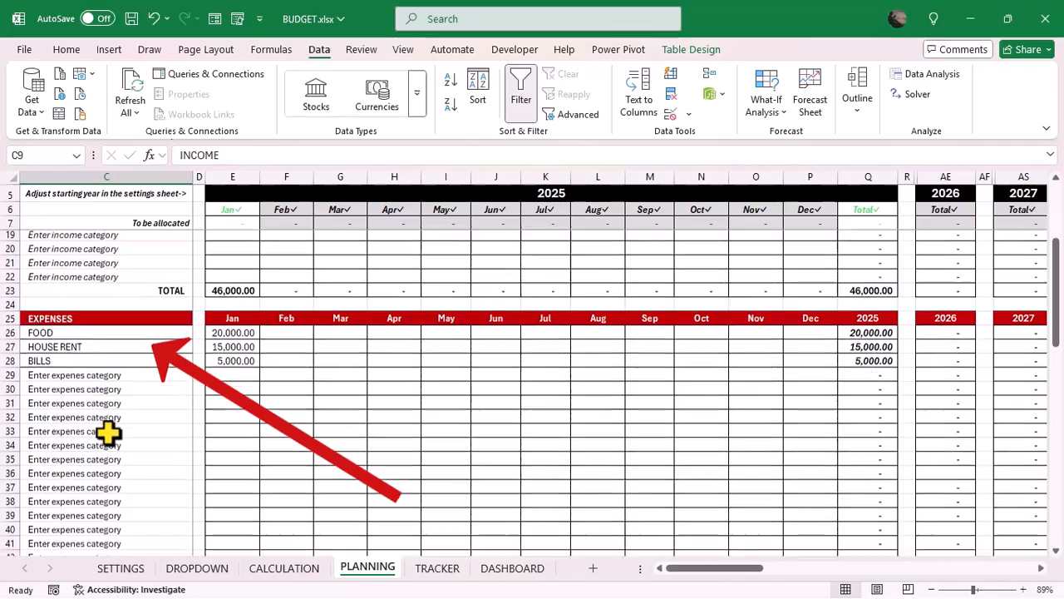
scroll(108, 432, "down", 4)
scroll(108, 432, "down", 10)
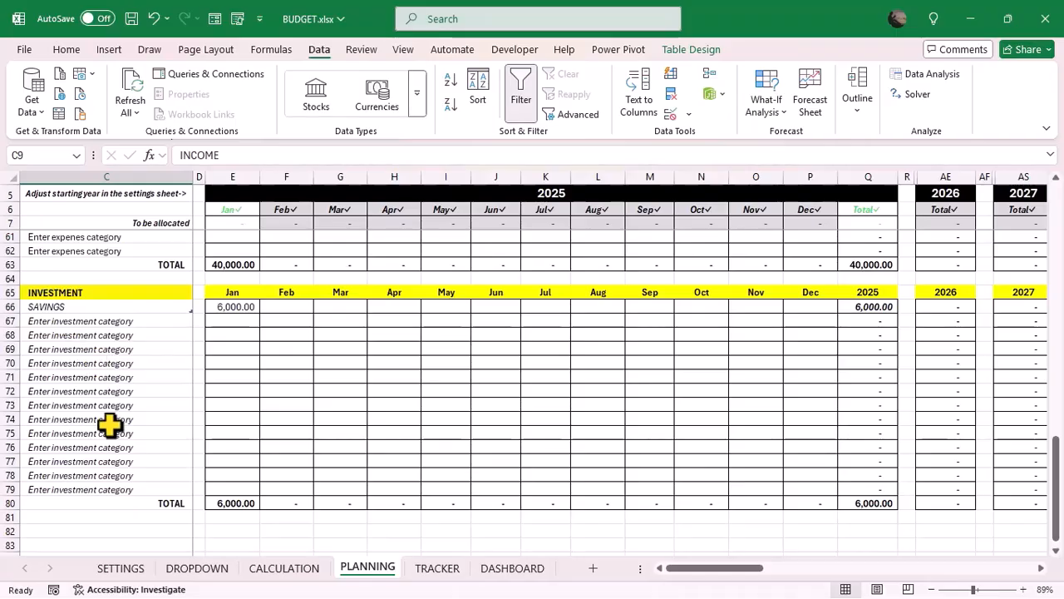
scroll(238, 354, "up", 15)
key("Down")
key("Down")
key("Down")
key("Down")
key("Down")
key("Down")
key("Down")
key("Down")
key("Down")
key("Right")
key("Right")
key("Right")
key("Right")
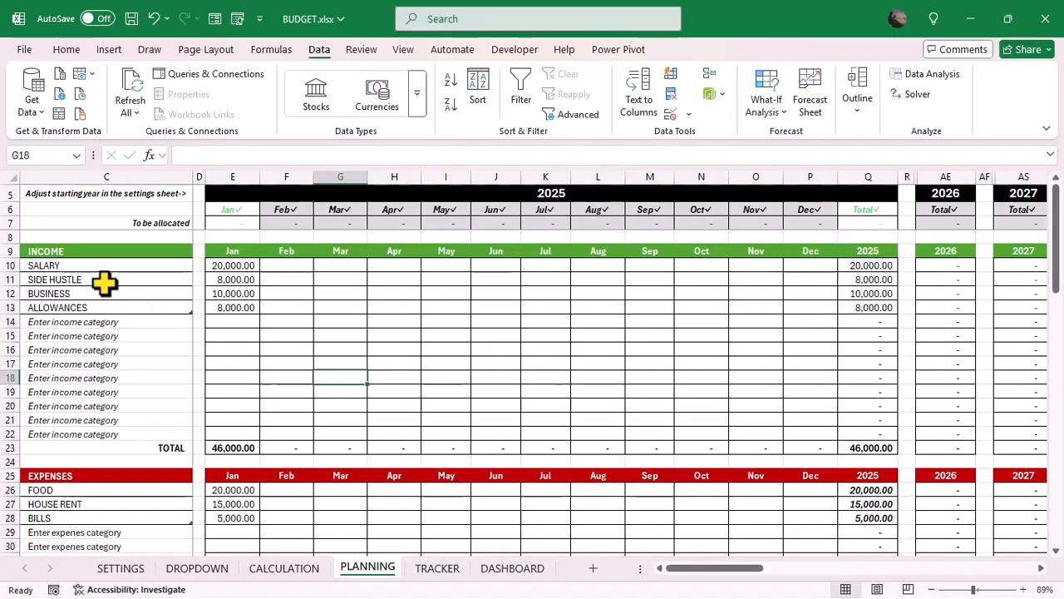
Review the category names and unused placeholder rows from SALARY down to the end of the INVESTMENT section.
left_click(70, 266)
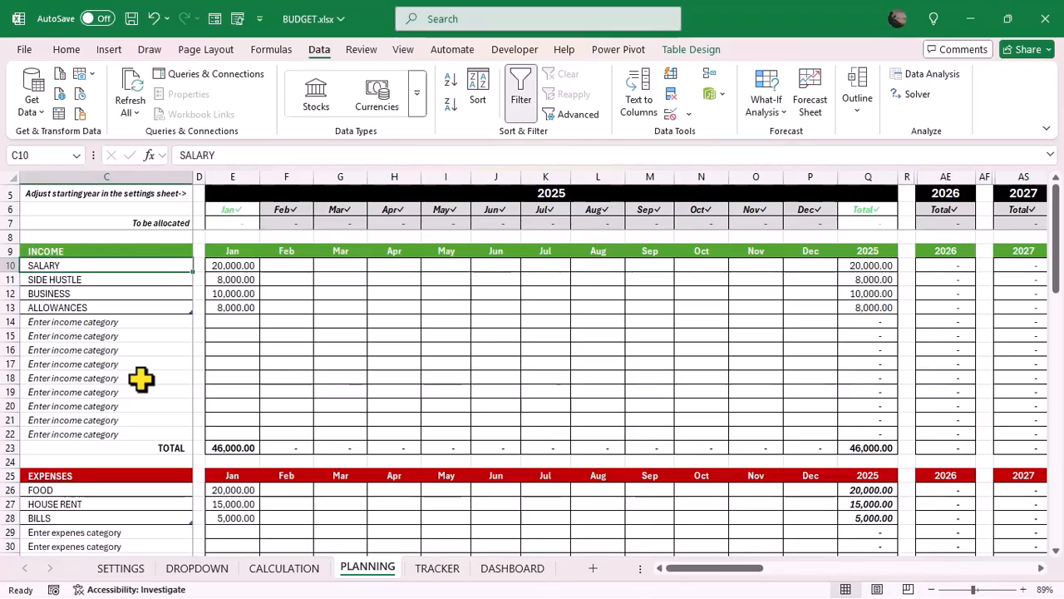
scroll(142, 376, "down", 4)
scroll(114, 369, "down", 13)
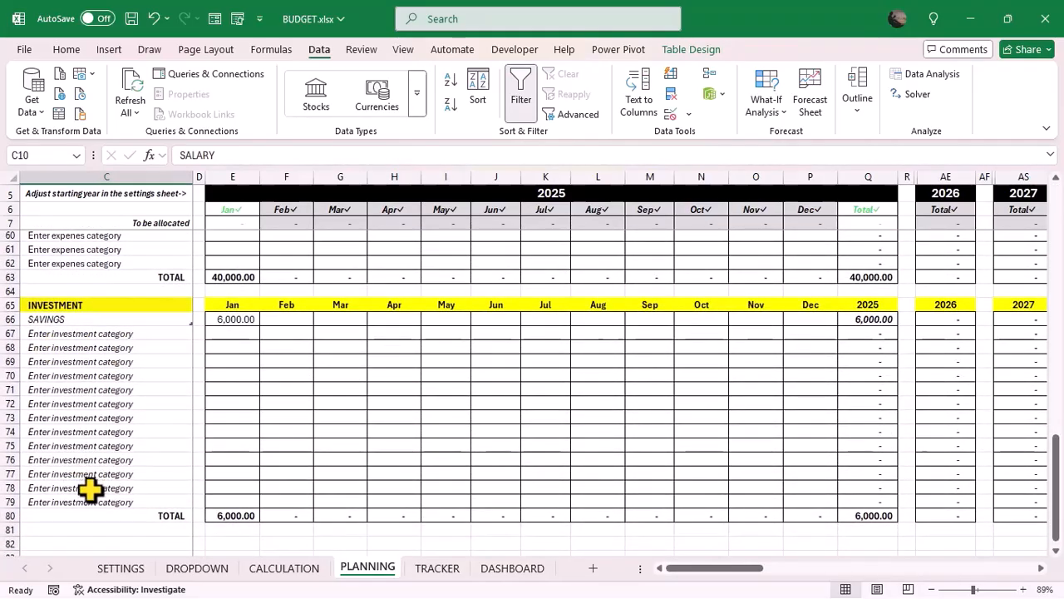
scroll(112, 423, "up", 8)
scroll(113, 422, "up", 9)
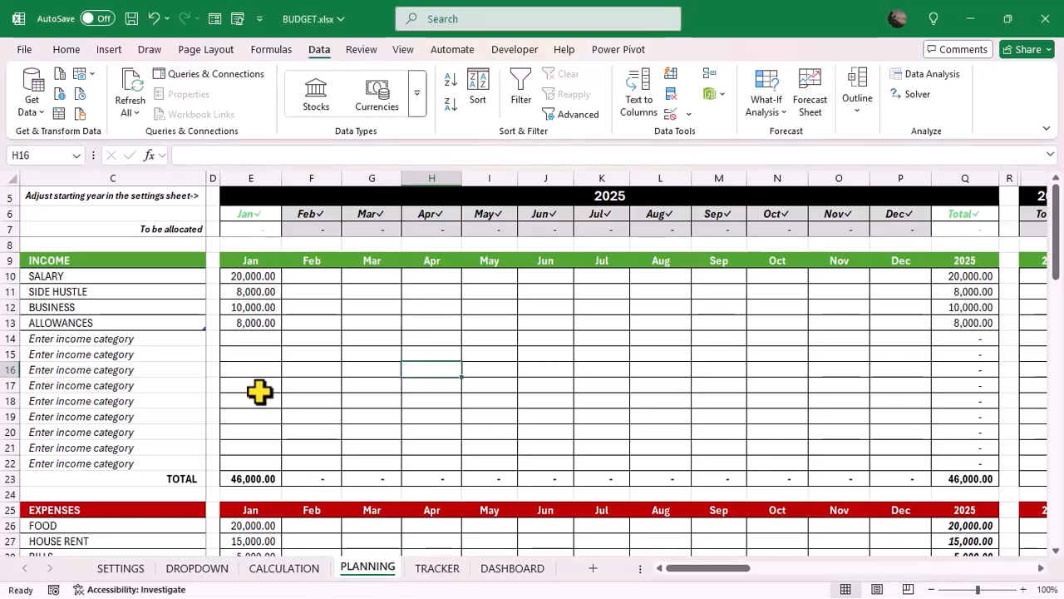
Enter SALES as a new income category in the first free placeholder, cell C14.
left_click(77, 339)
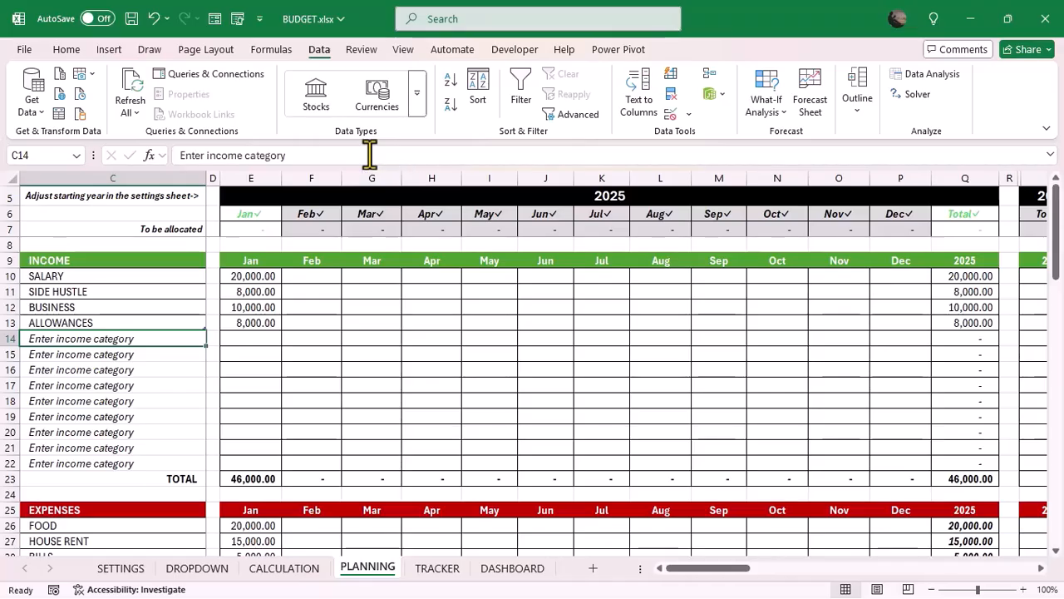
type("SALES")
key("Return")
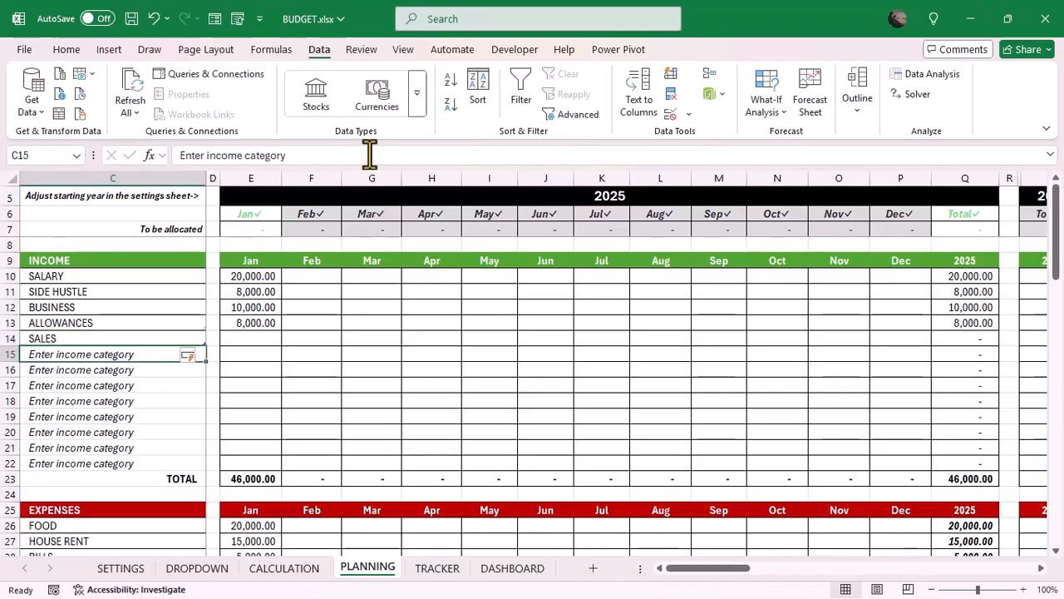
left_click(453, 356)
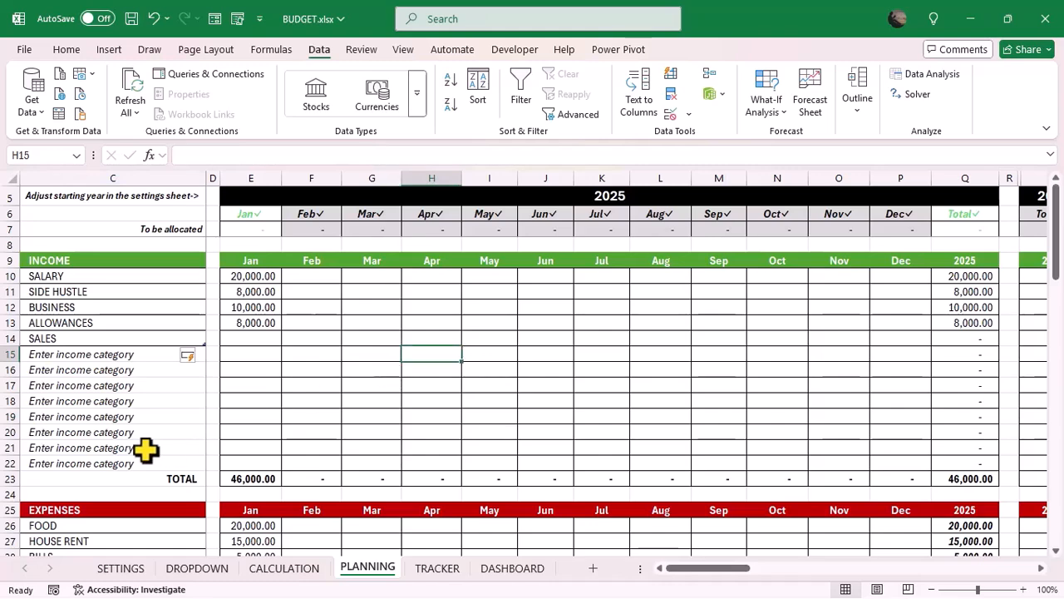
left_click(108, 420)
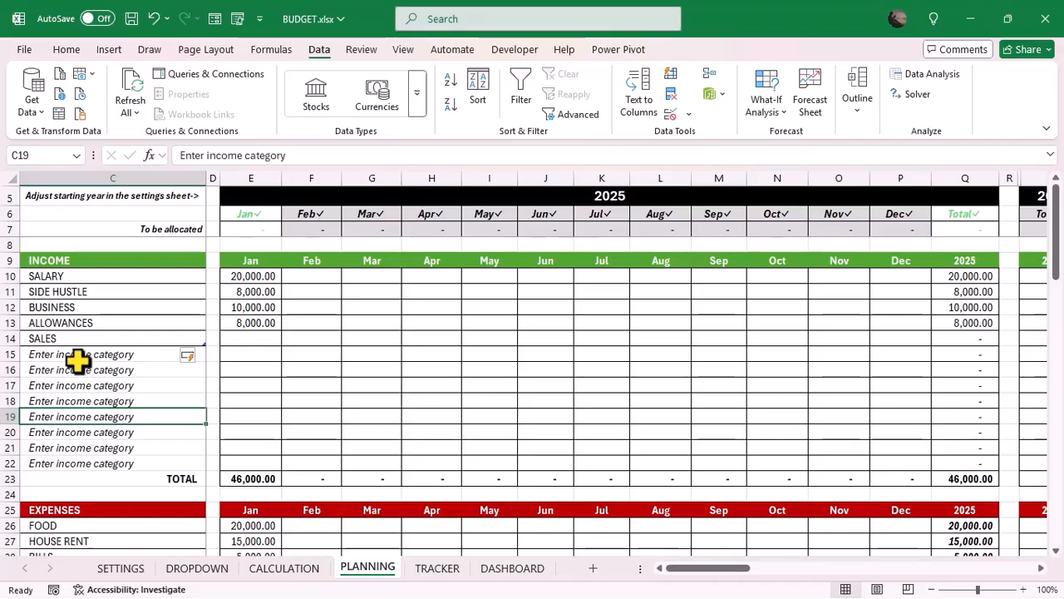
key("Up")
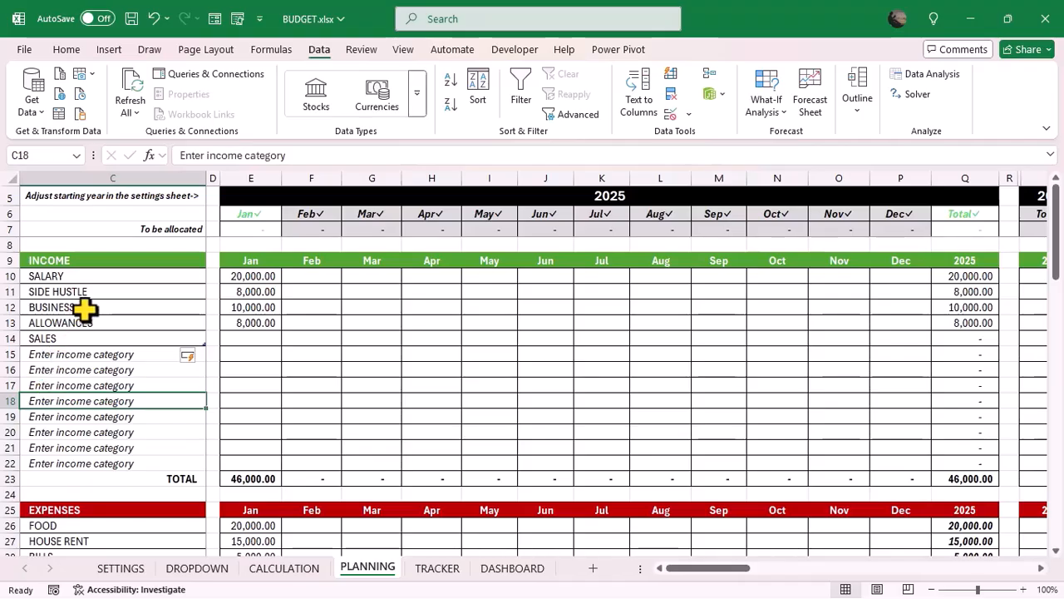
key("Up")
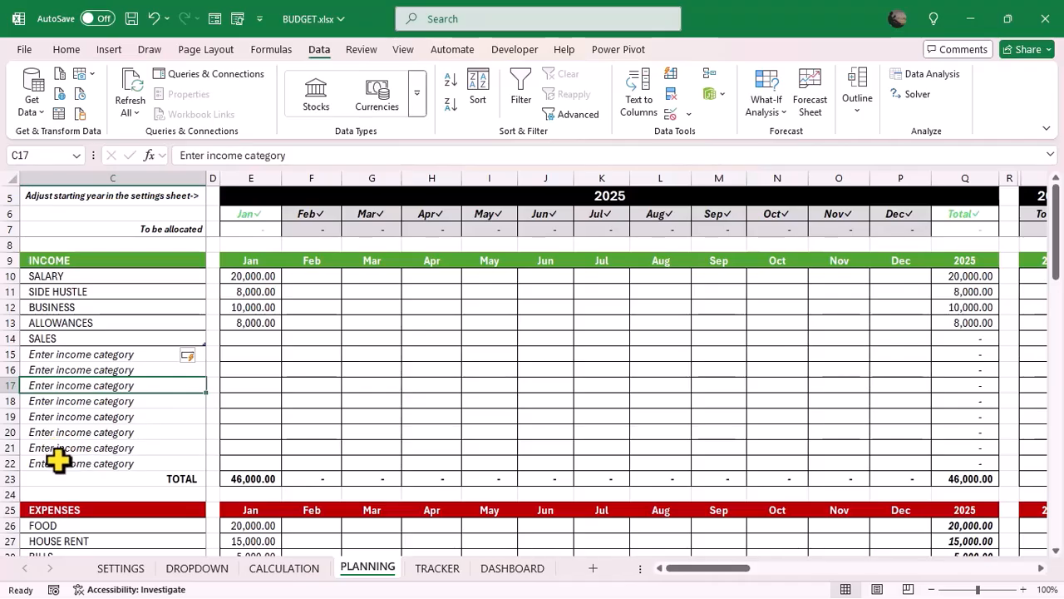
left_click(111, 411)
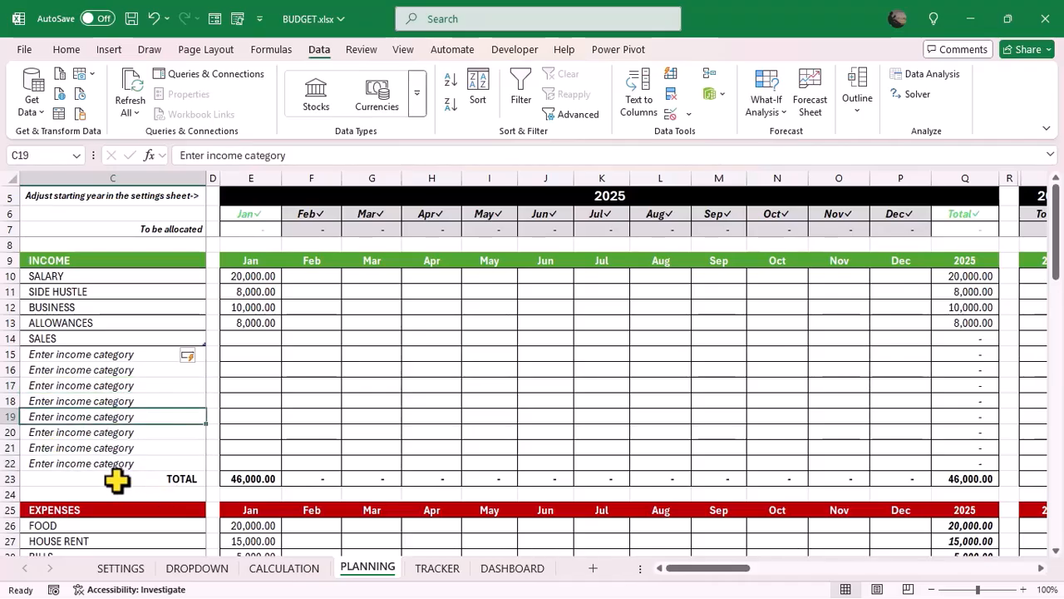
Insert a new row above the last income category placeholder, at row 22 of the INCOME section.
left_click(10, 463)
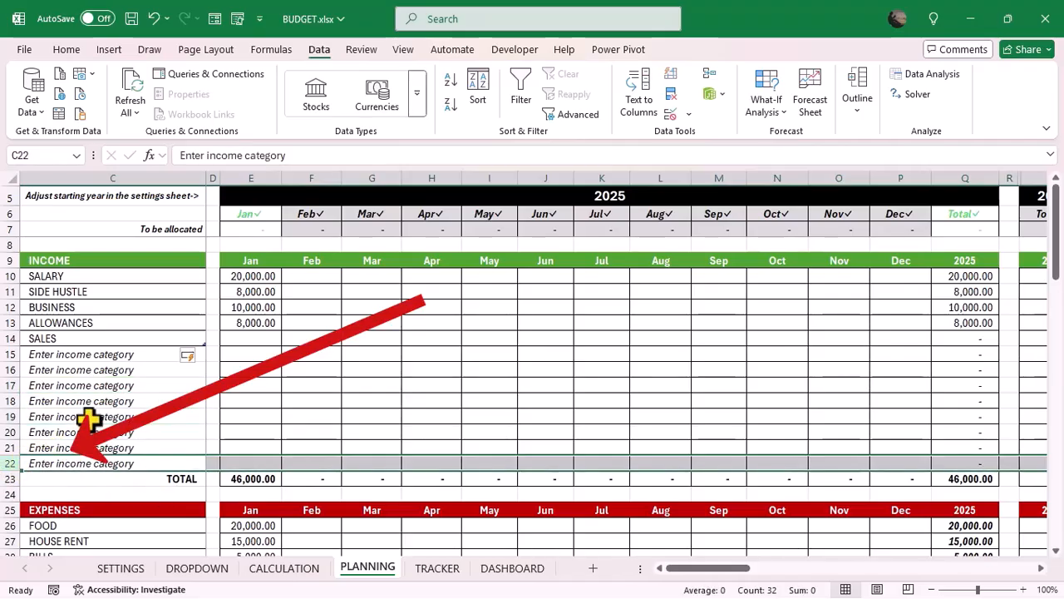
right_click(4, 463)
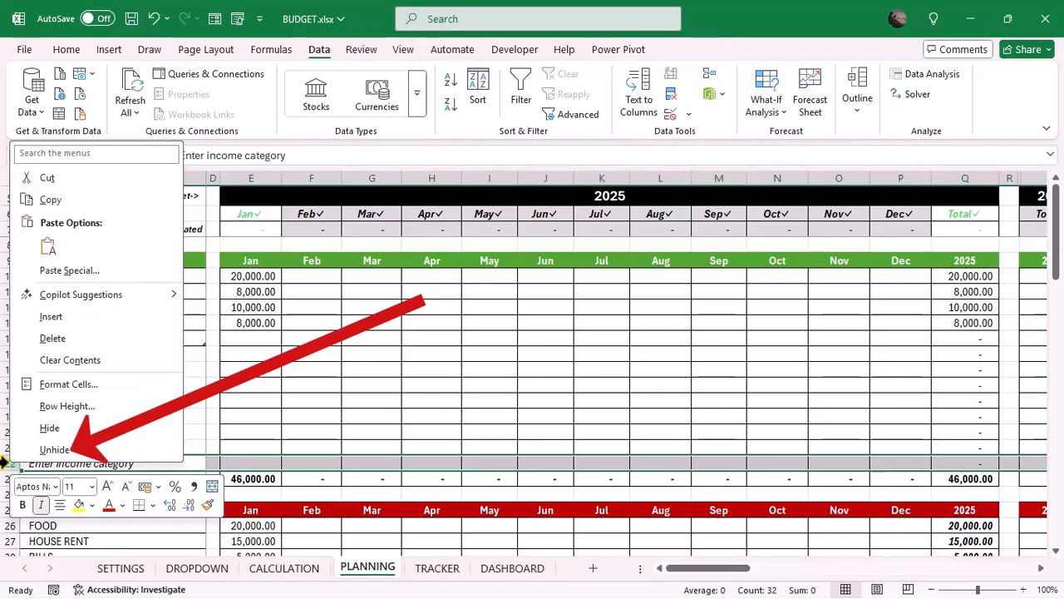
left_click(51, 319)
left_click(124, 402)
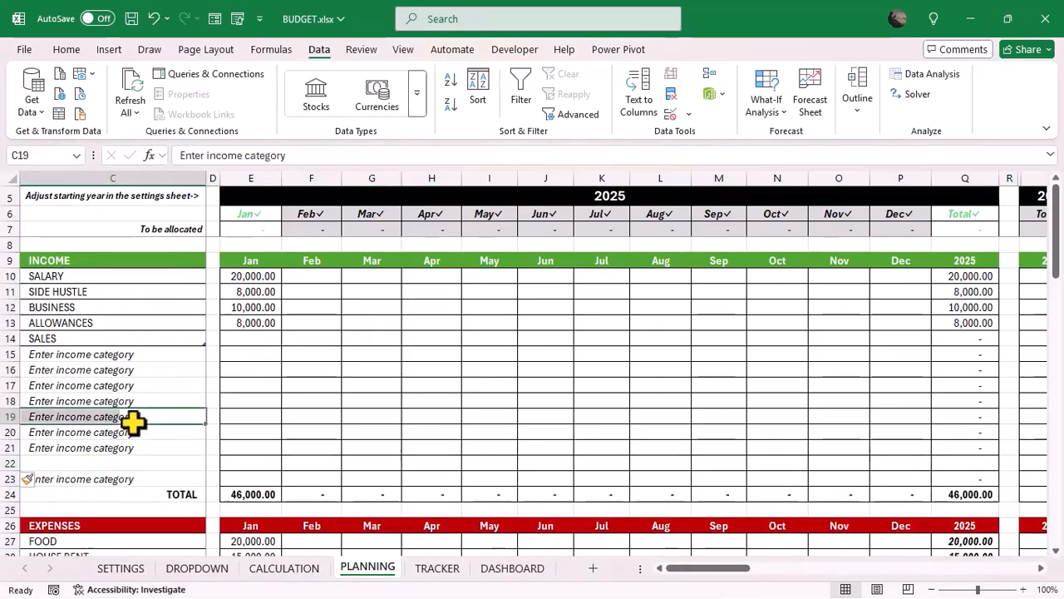
left_click(43, 463)
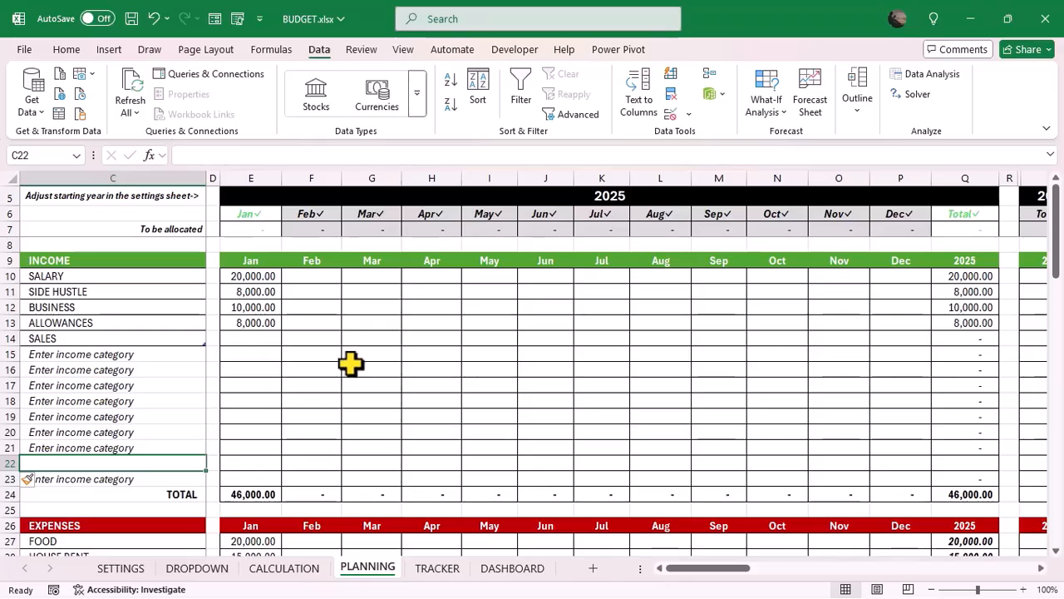
Compare the 2025 total cell Q21 with cell Q22 in the newly inserted income row.
scroll(507, 377, "right", 4)
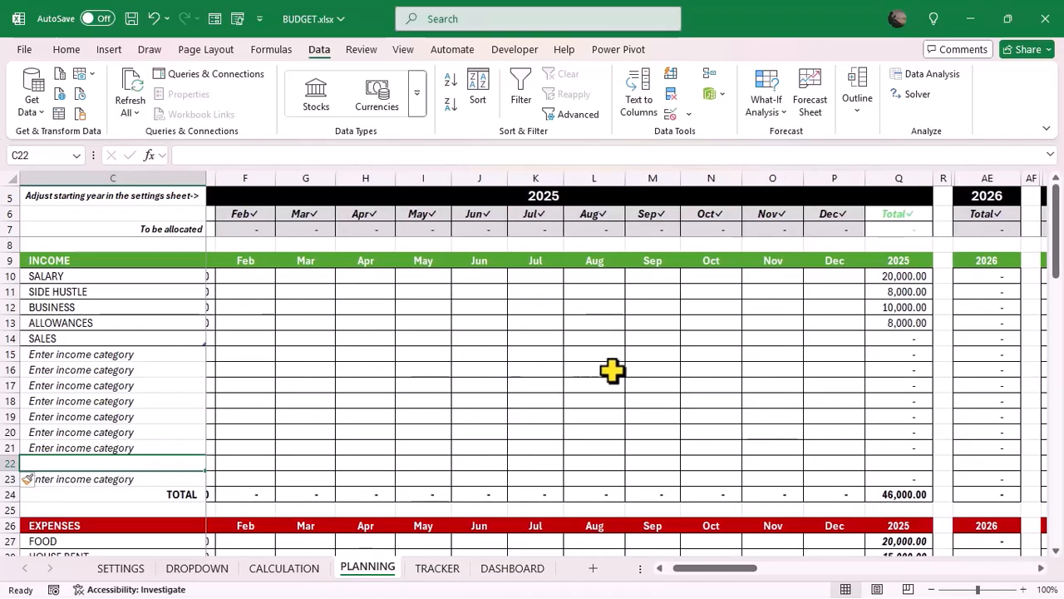
scroll(612, 371, "right", 6)
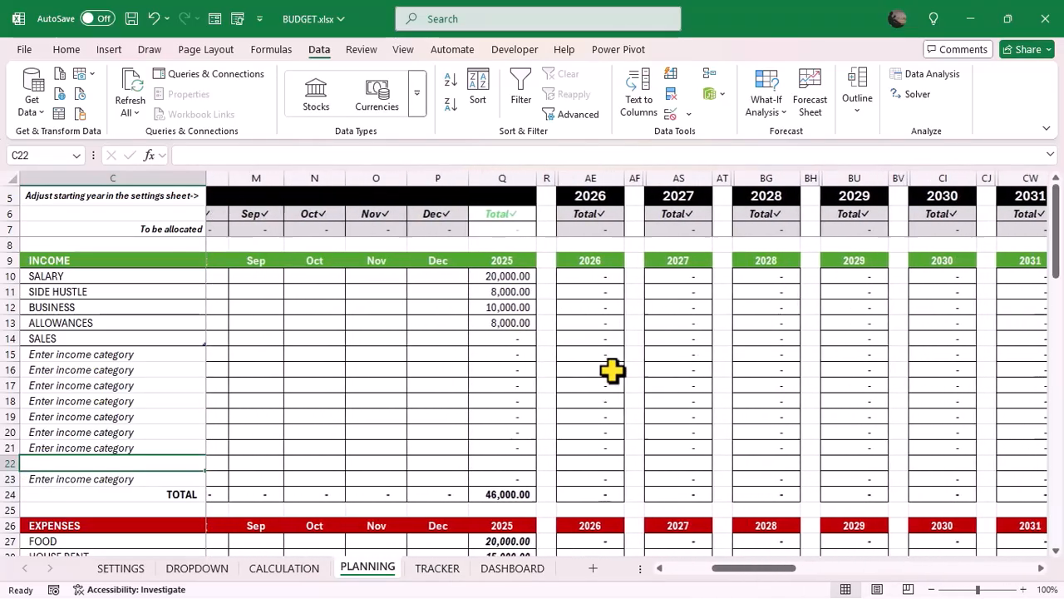
scroll(612, 371, "left", 1)
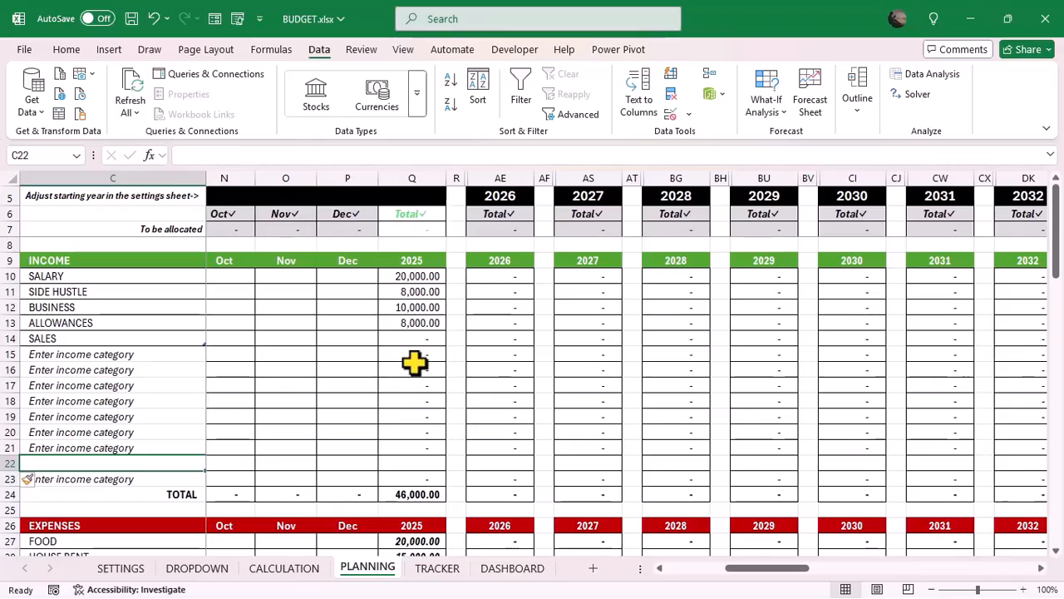
scroll(341, 367, "right", 1)
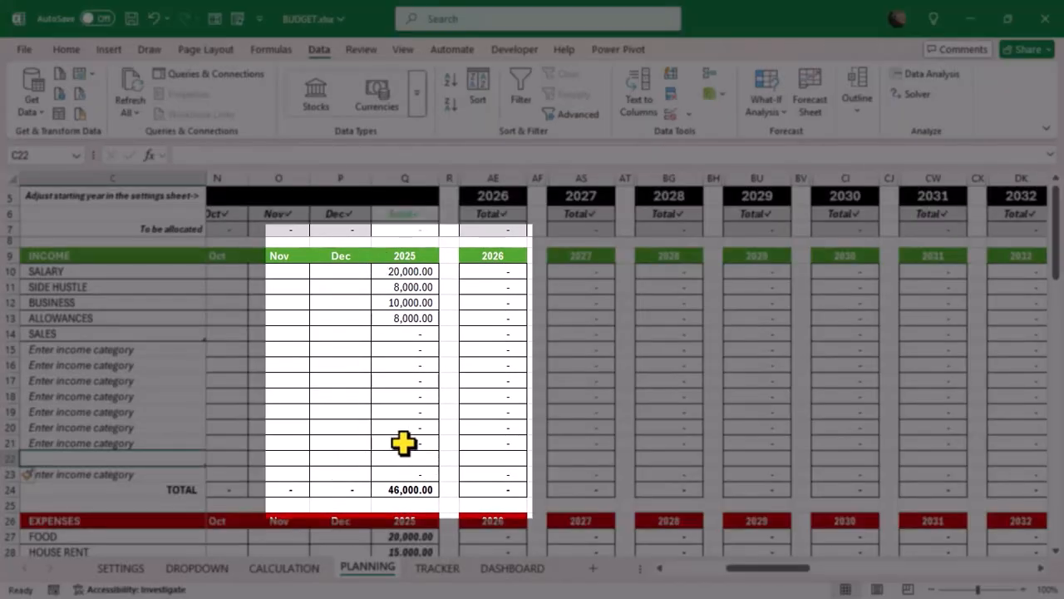
left_click(403, 443)
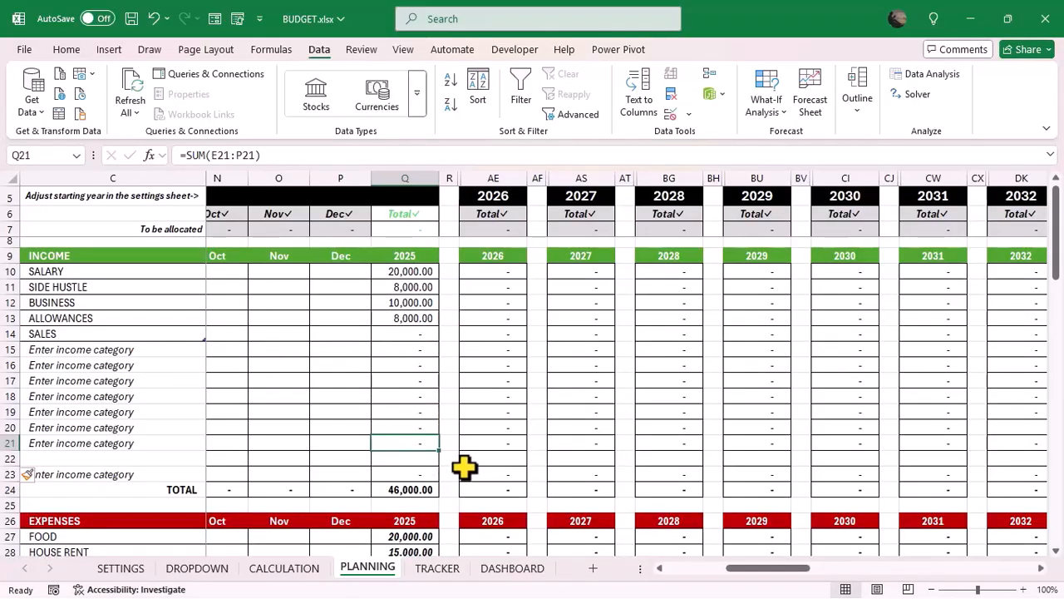
left_click(406, 458)
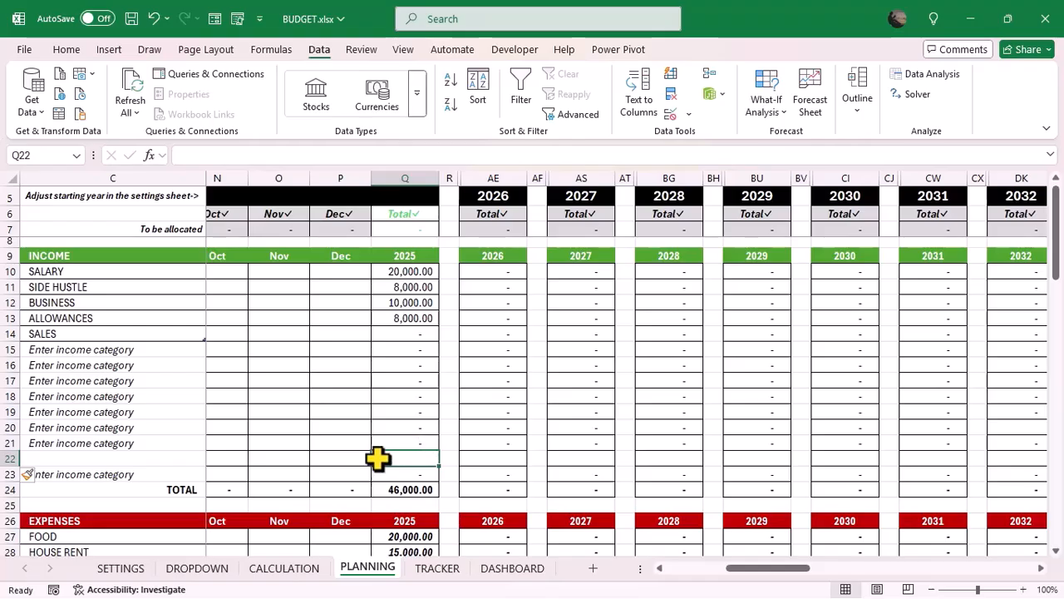
Fill the yearly total formulas of row 21, from the 2025 total in Q21 through the 2055 total in column PU, down into row 22.
left_click(408, 441)
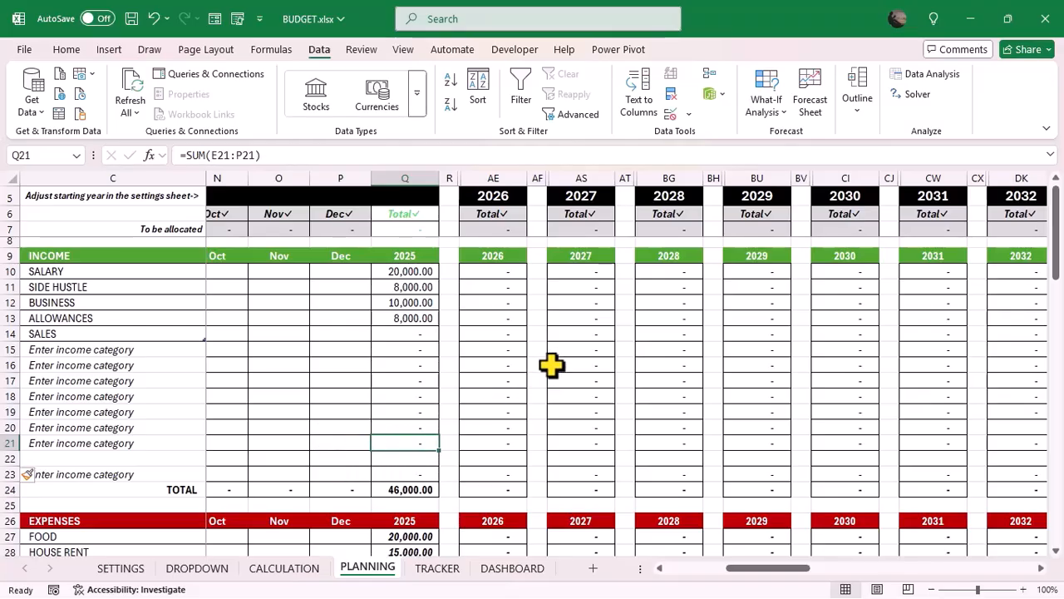
scroll(552, 364, "right", 4)
scroll(551, 364, "left", 5)
scroll(551, 364, "right", 1)
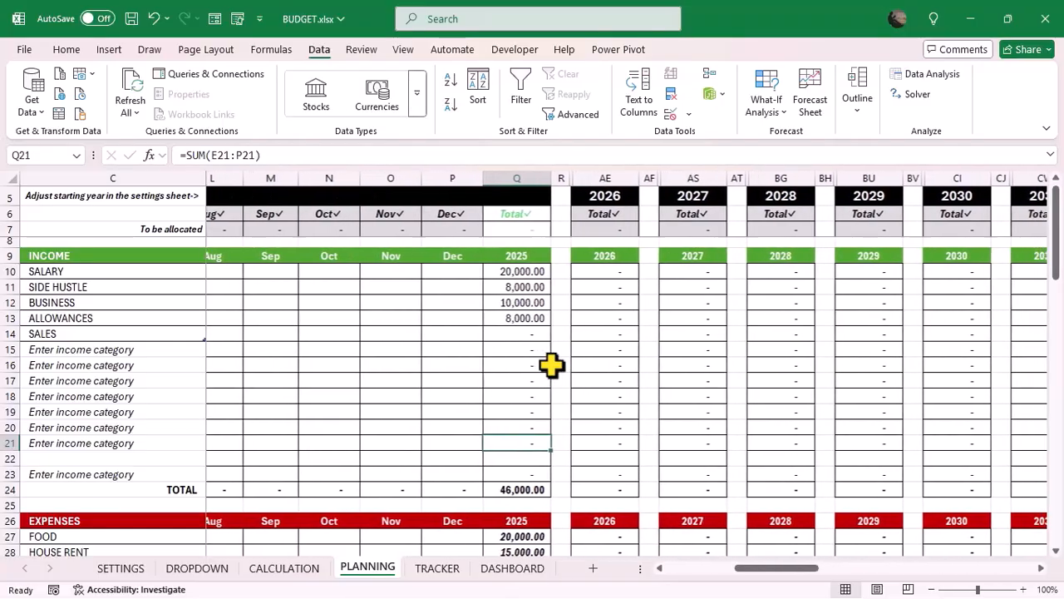
scroll(552, 364, "left", 5)
scroll(552, 364, "right", 2)
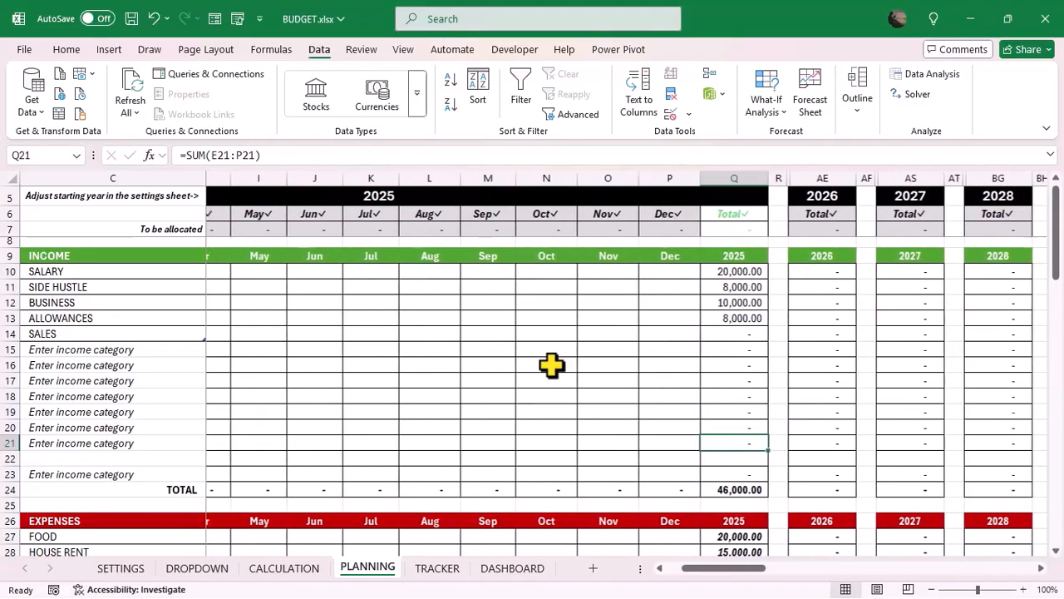
scroll(551, 364, "right", 5)
scroll(499, 420, "right", 1)
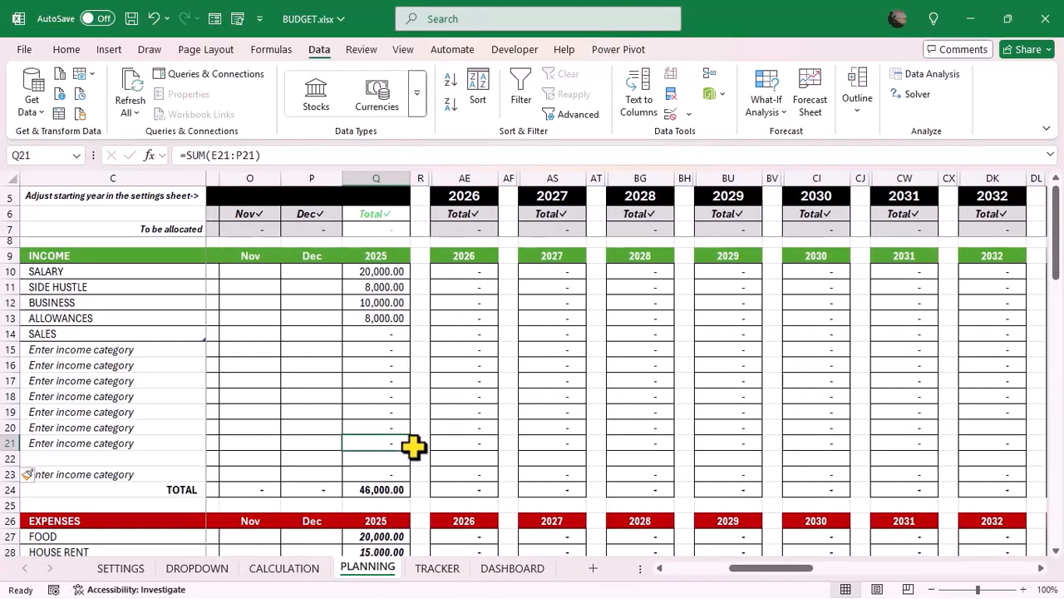
scroll(671, 435, "right", 10)
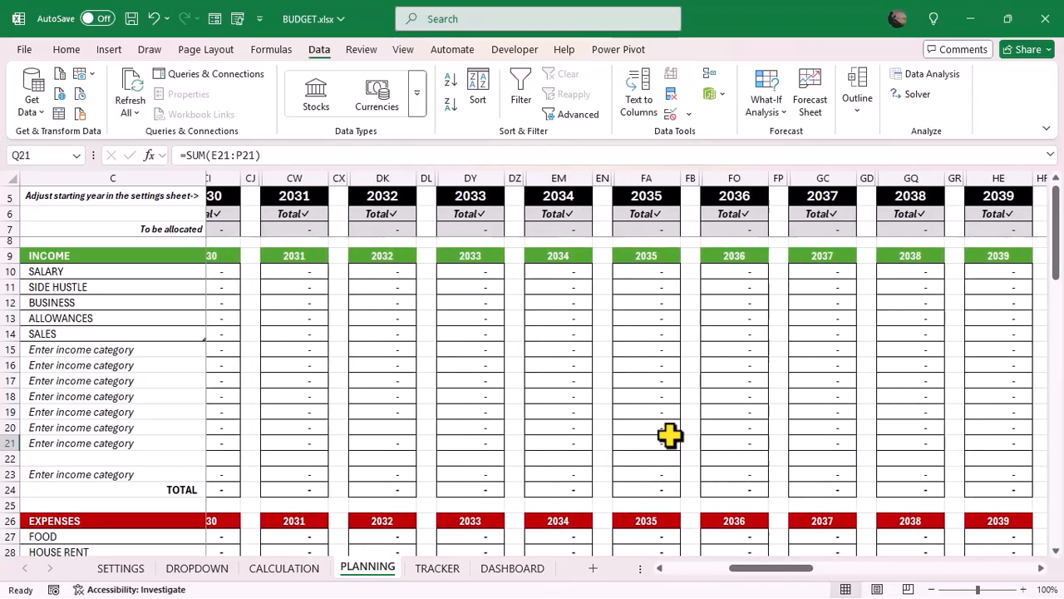
scroll(670, 434, "right", 15)
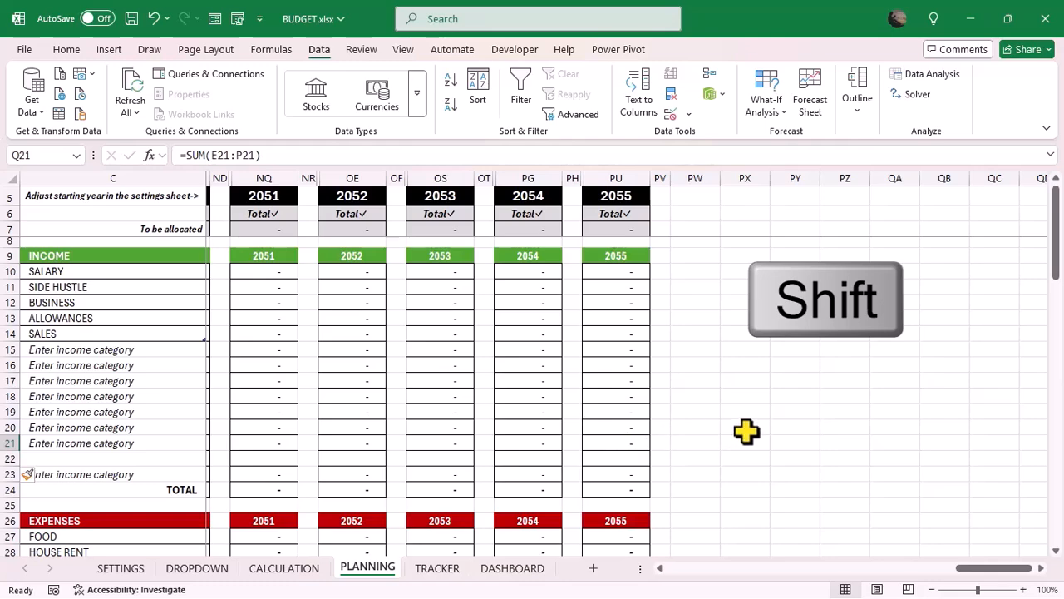
left_click(621, 444, "shift")
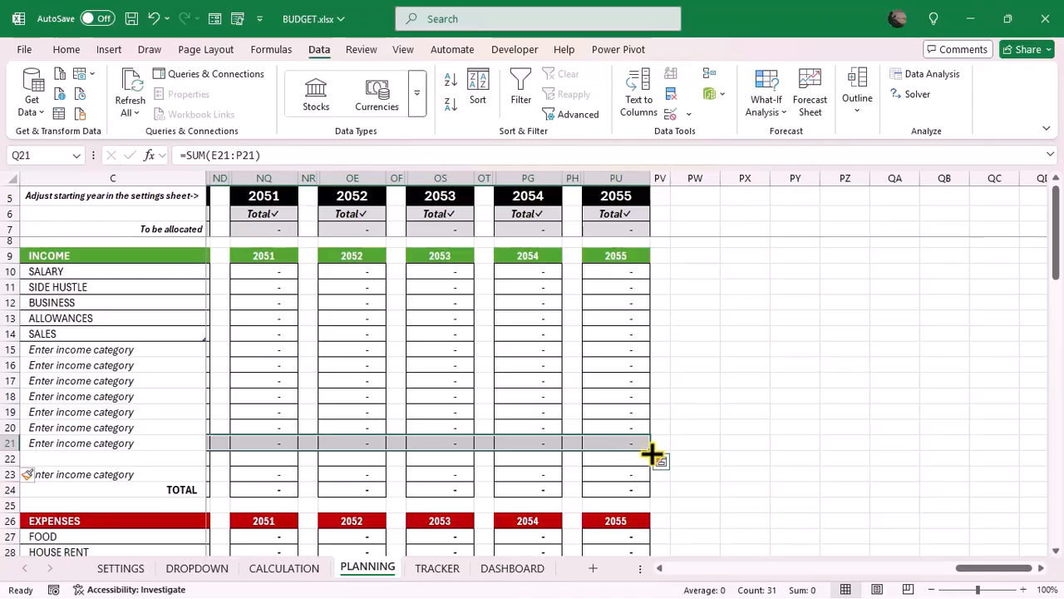
left_click_drag(652, 453, 661, 474)
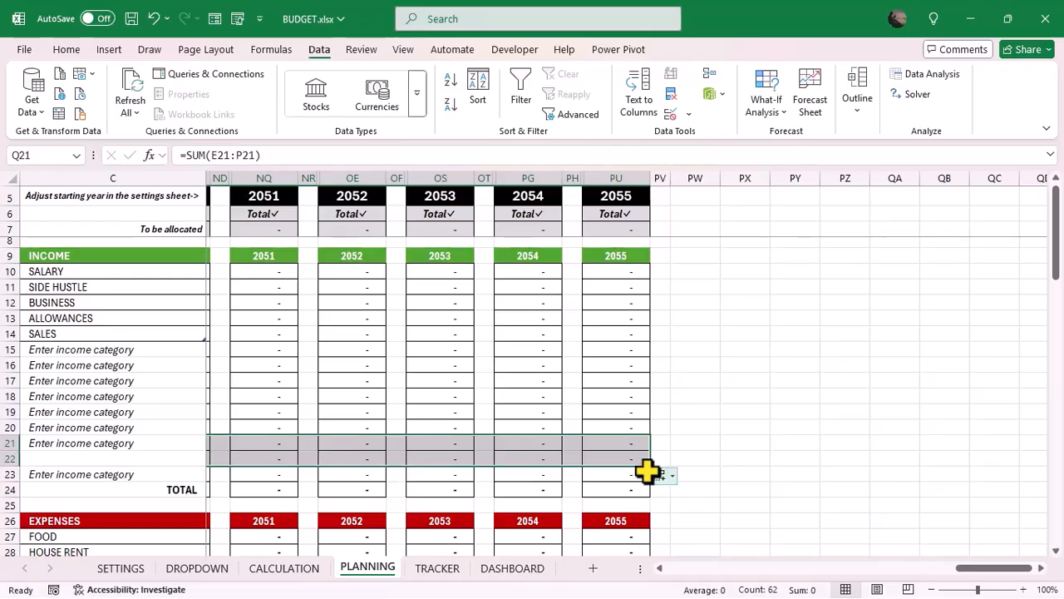
scroll(433, 394, "left", 3)
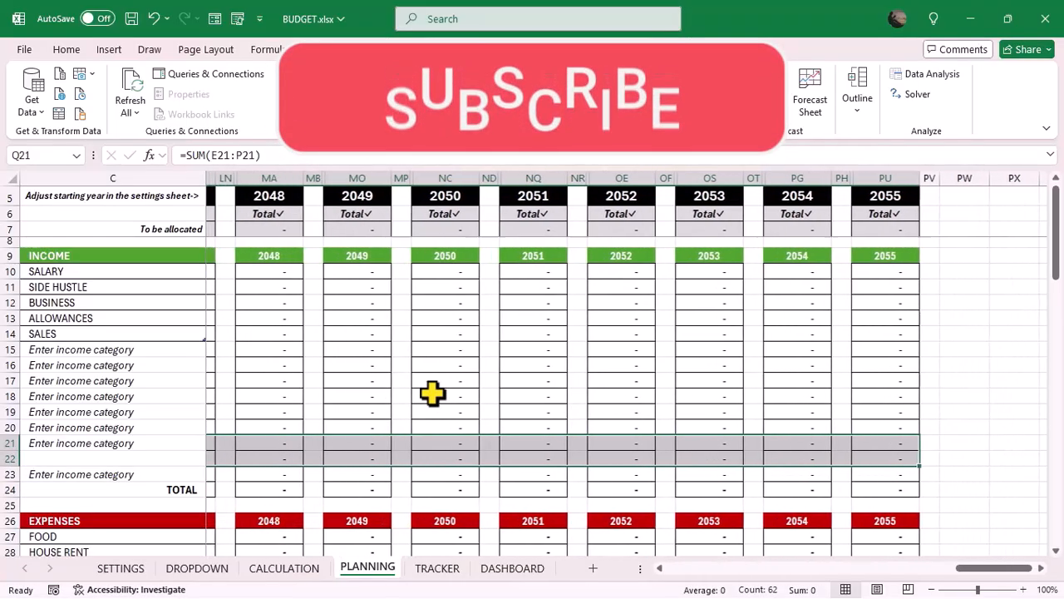
Review the INCOME, EXPENSES and INVESTMENT sections of the PLANNING sheet, from the 2025 months down to the investment total row.
scroll(432, 393, "left", 10)
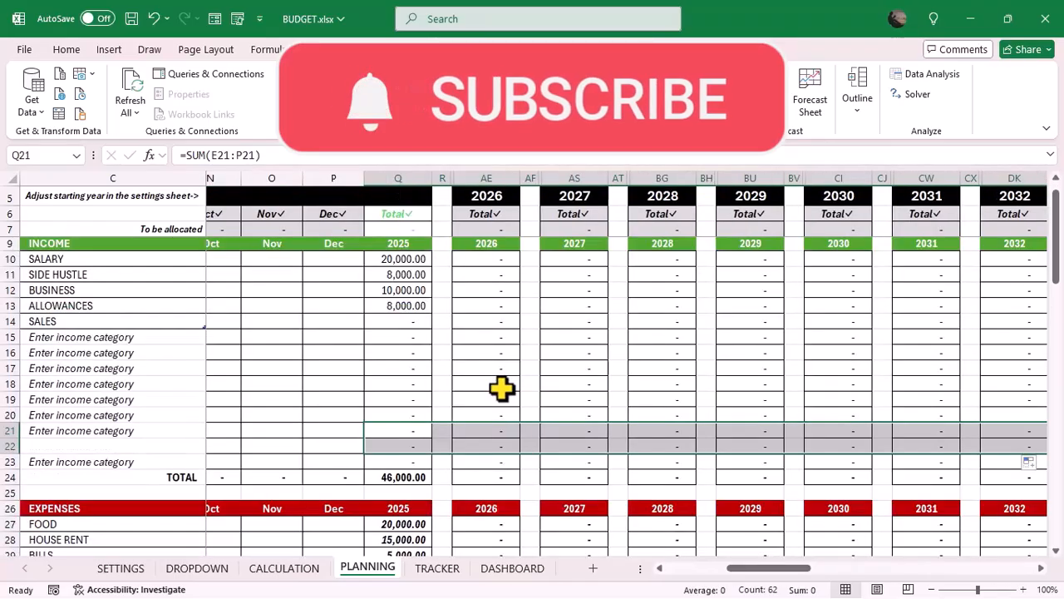
scroll(501, 387, "right", 2)
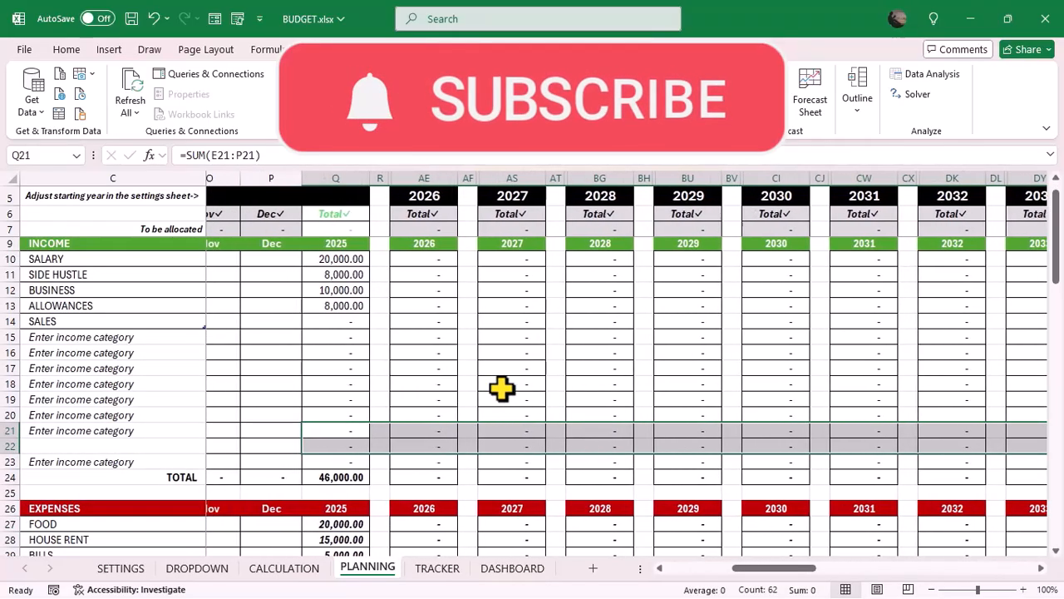
scroll(501, 388, "left", 6)
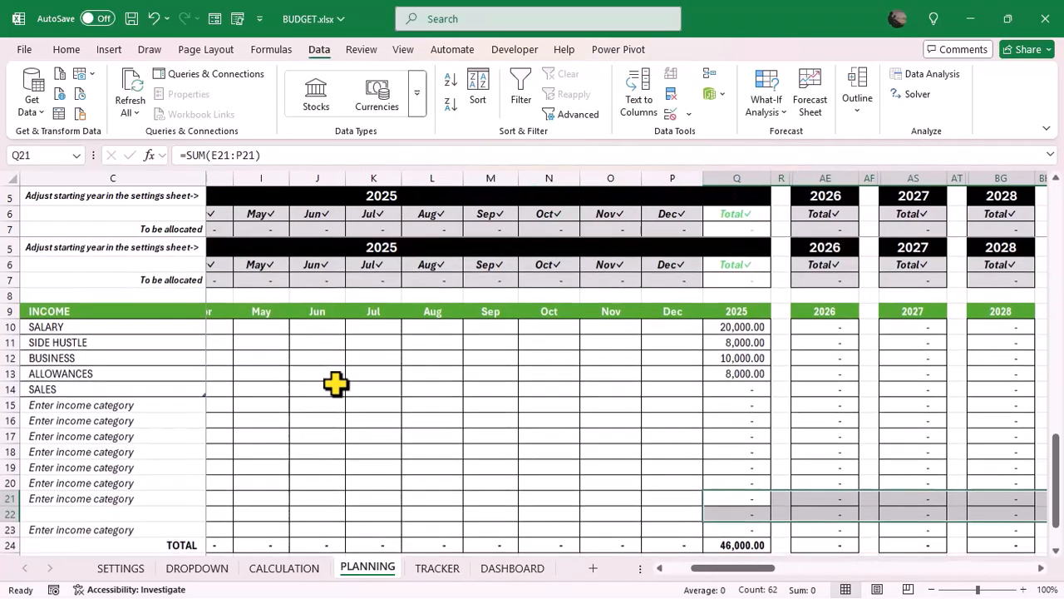
scroll(335, 383, "down", 3)
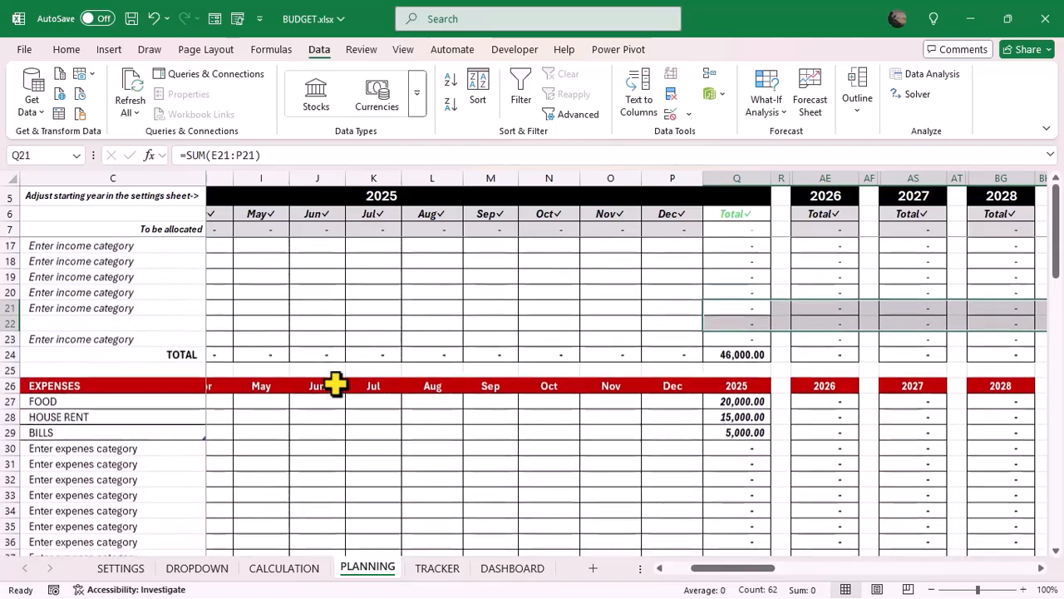
scroll(335, 383, "down", 14)
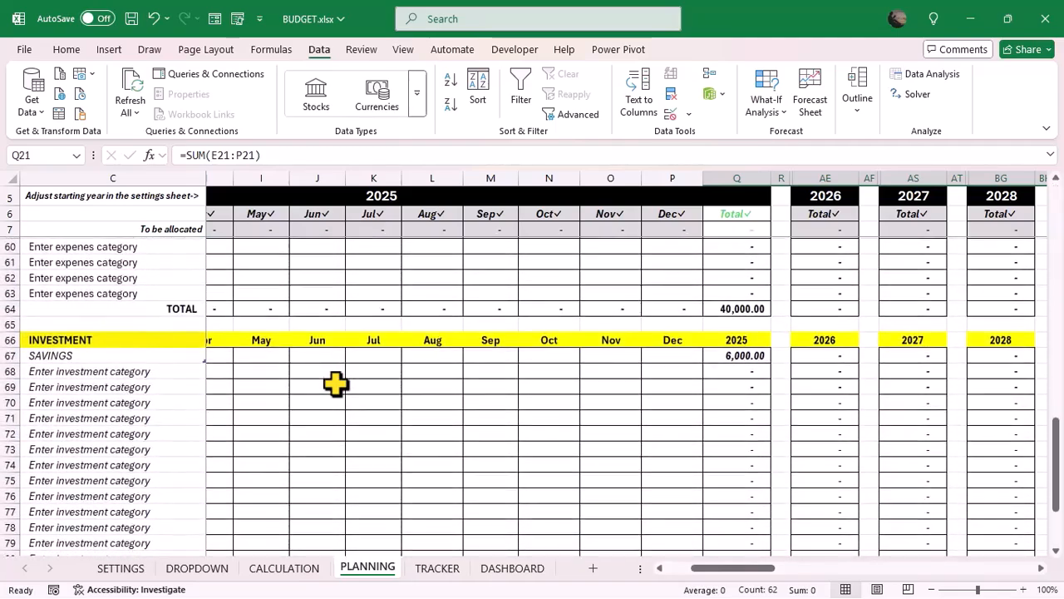
scroll(335, 384, "down", 2)
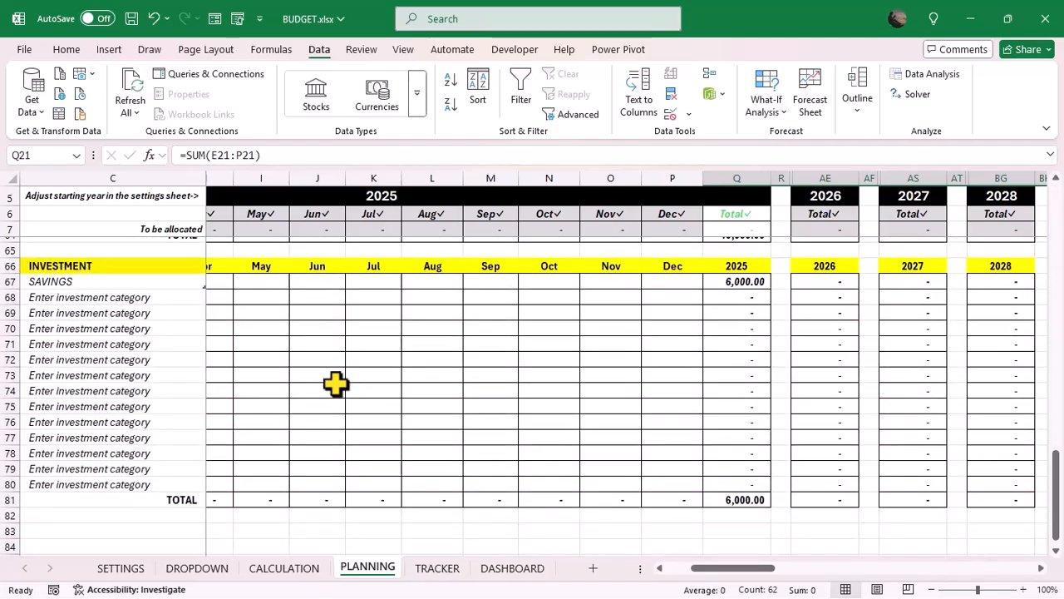
scroll(335, 383, "up", 20)
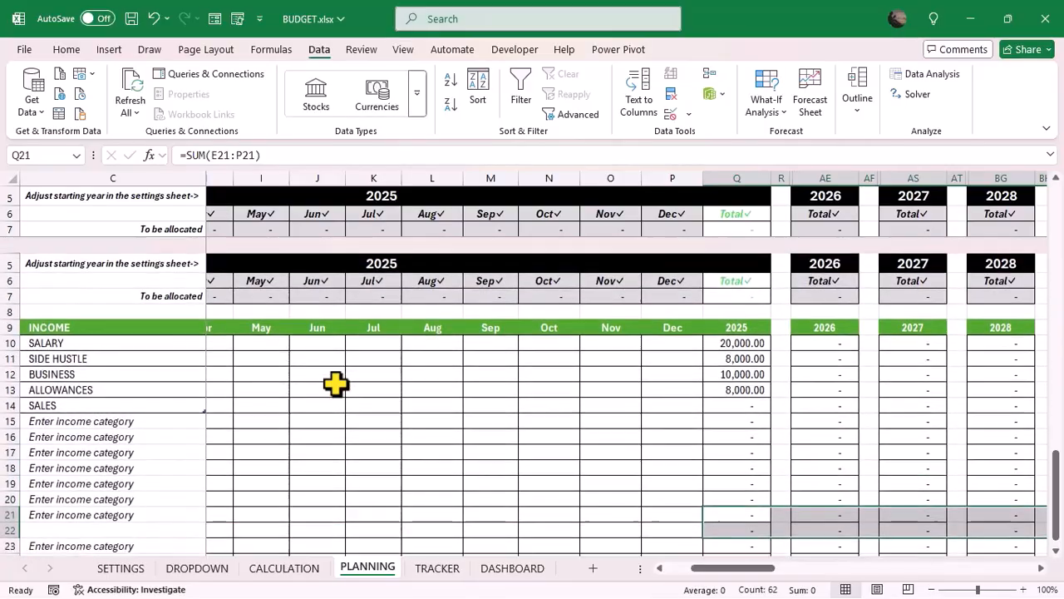
scroll(389, 363, "left", 3)
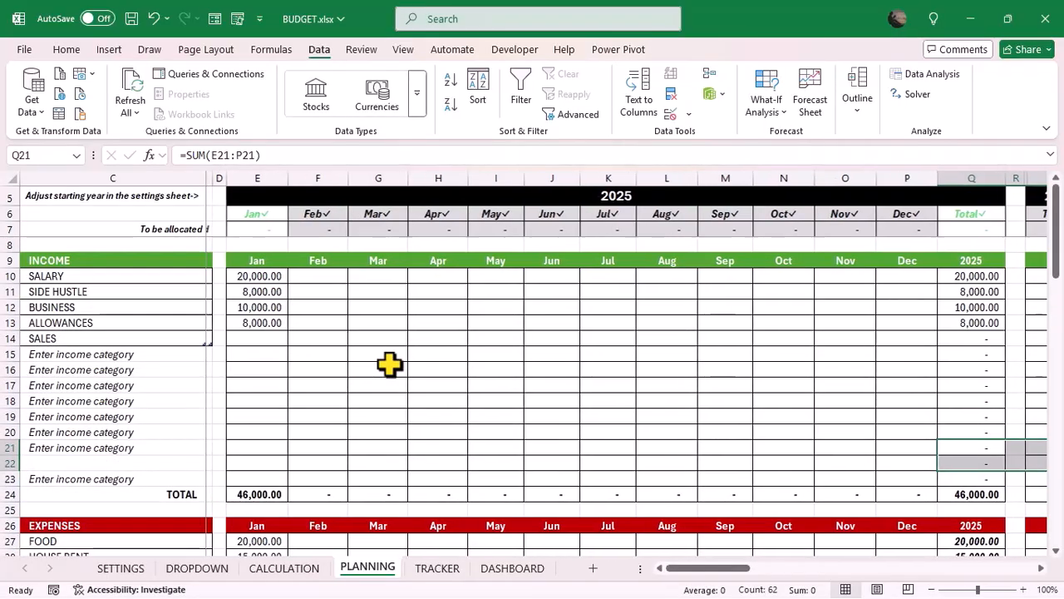
Examine the 2025 monthly columns and the yearly total columns from 2026 through 2041.
scroll(390, 363, "right", 2)
scroll(389, 363, "left", 1)
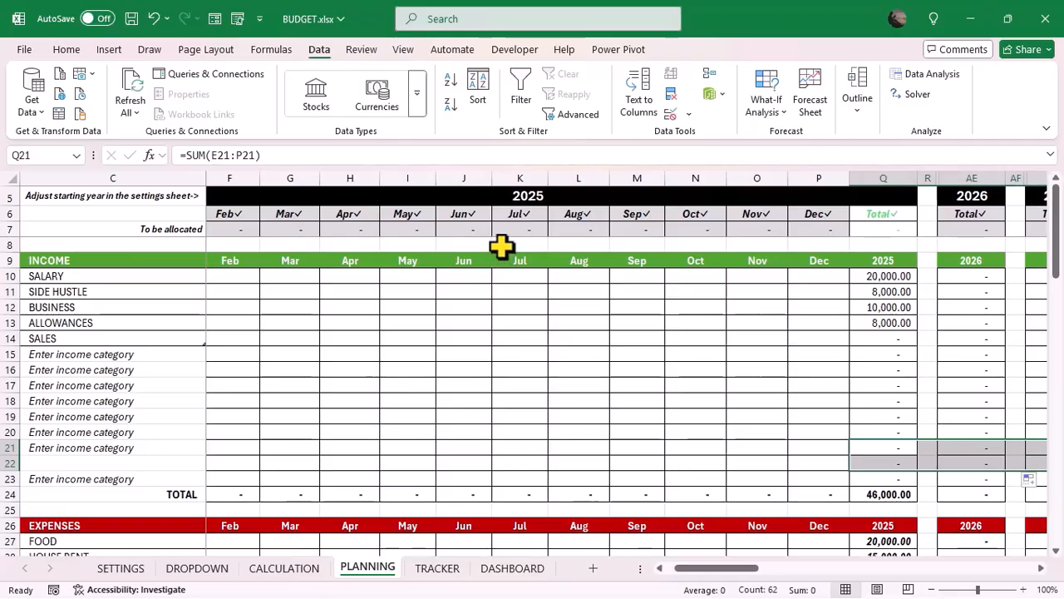
scroll(408, 363, "left", 2)
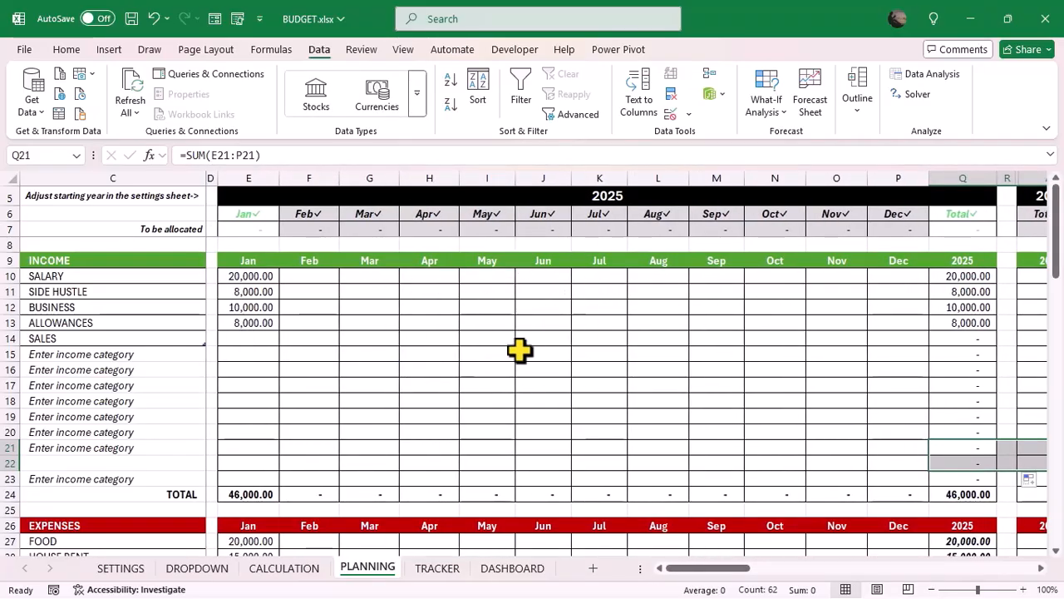
scroll(540, 366, "right", 4)
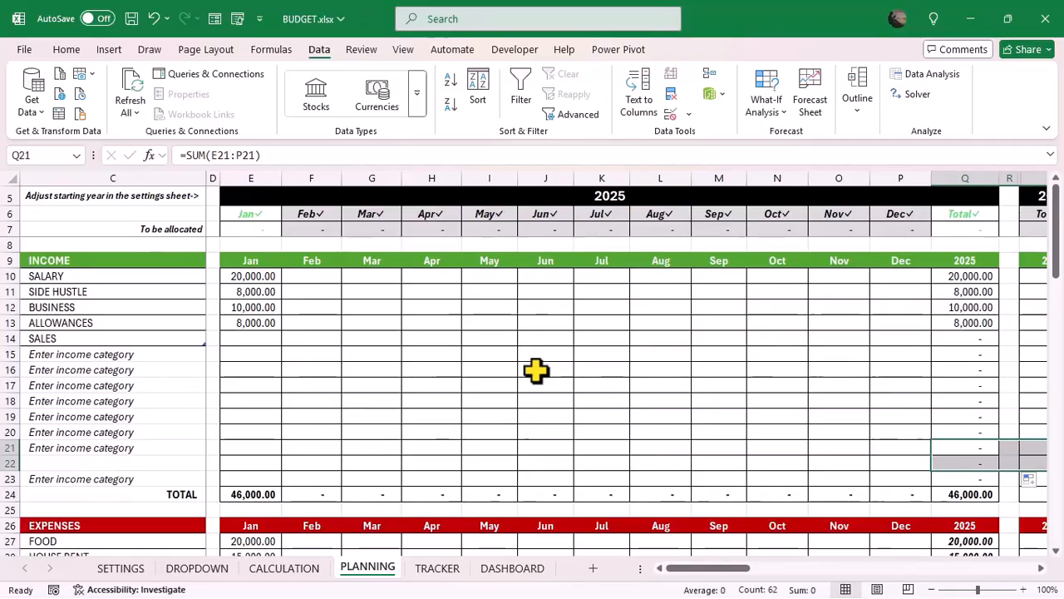
scroll(536, 370, "right", 3)
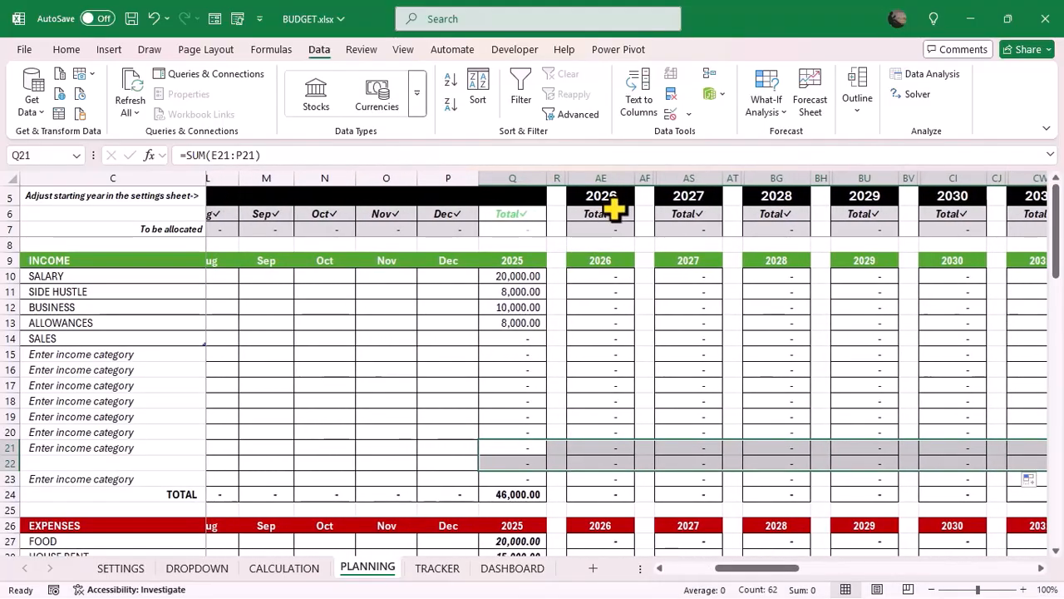
scroll(796, 283, "right", 10)
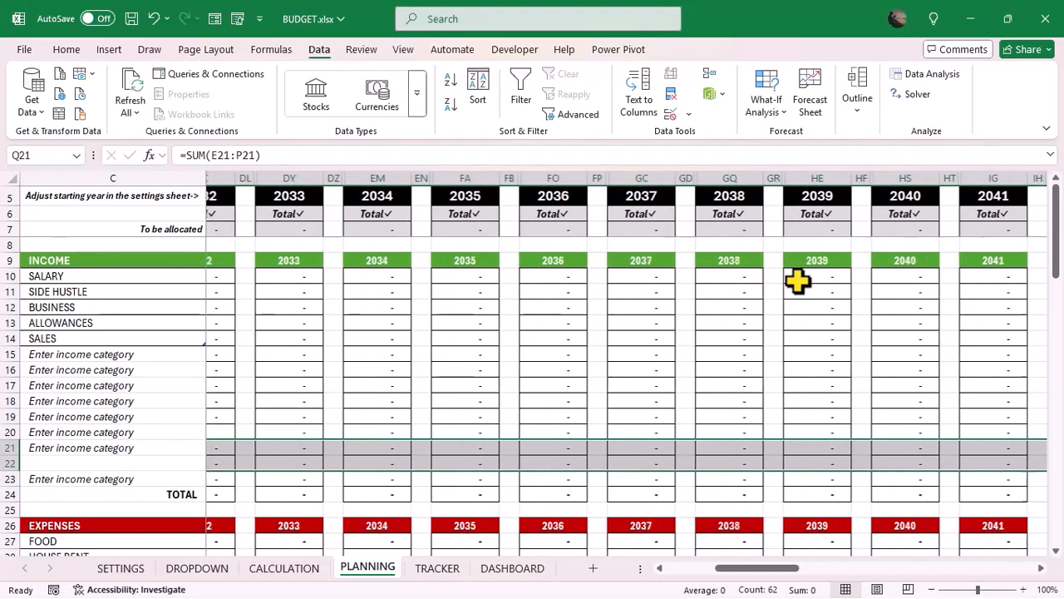
scroll(796, 282, "left", 15)
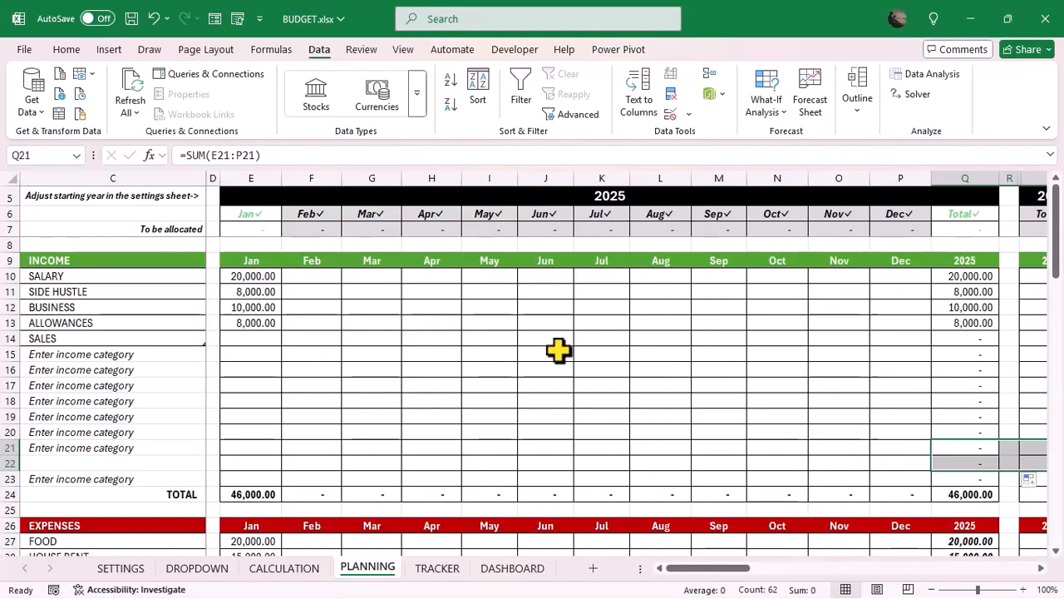
Show the outline symbols on the PLANNING sheet and collapse the 2025 monthly columns into their yearly total.
key("ctrl+8")
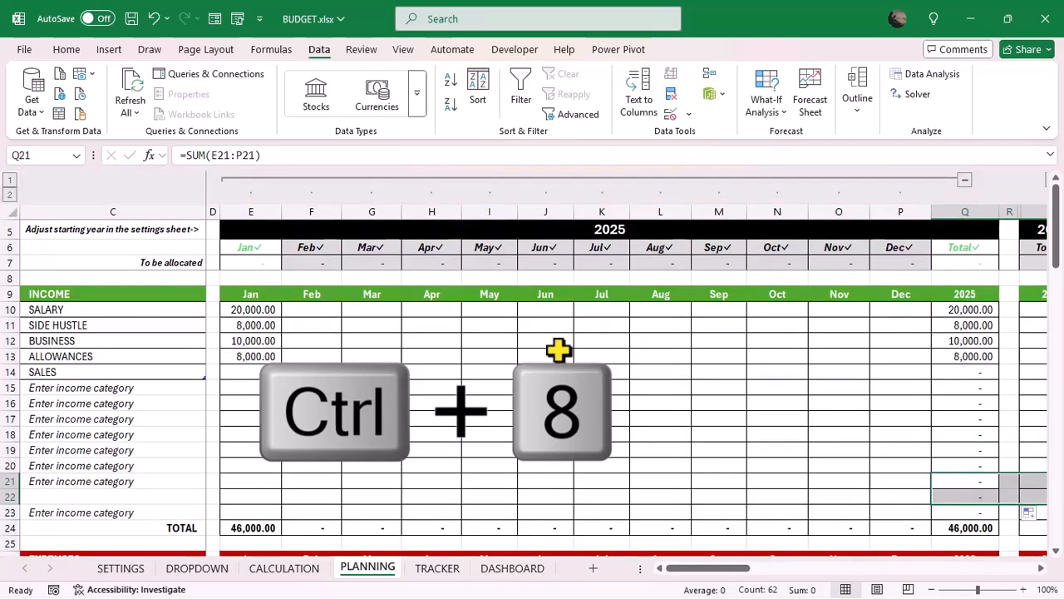
scroll(412, 353, "right", 7)
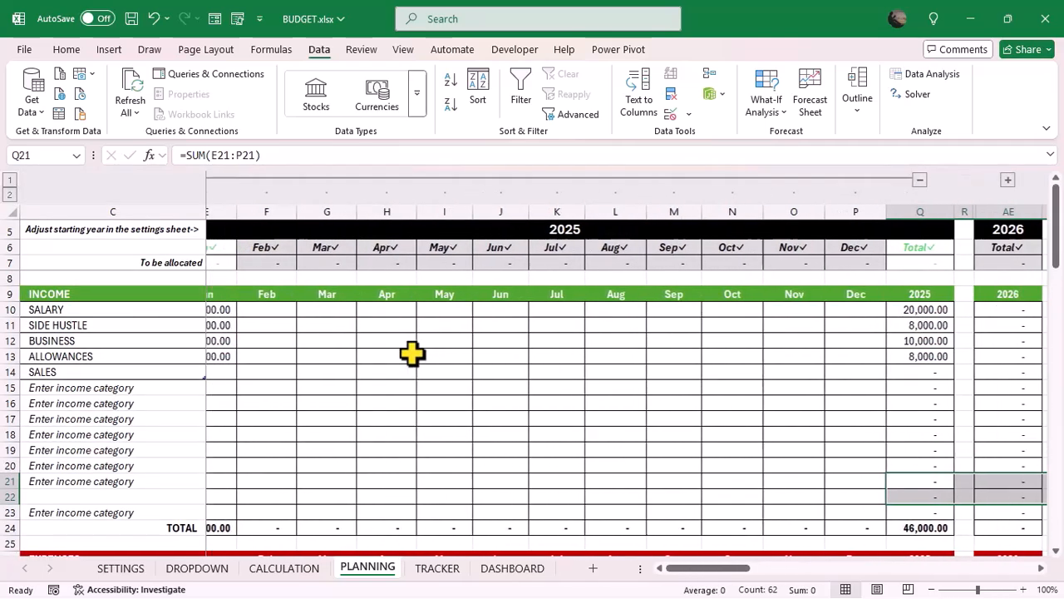
scroll(427, 355, "right", 1)
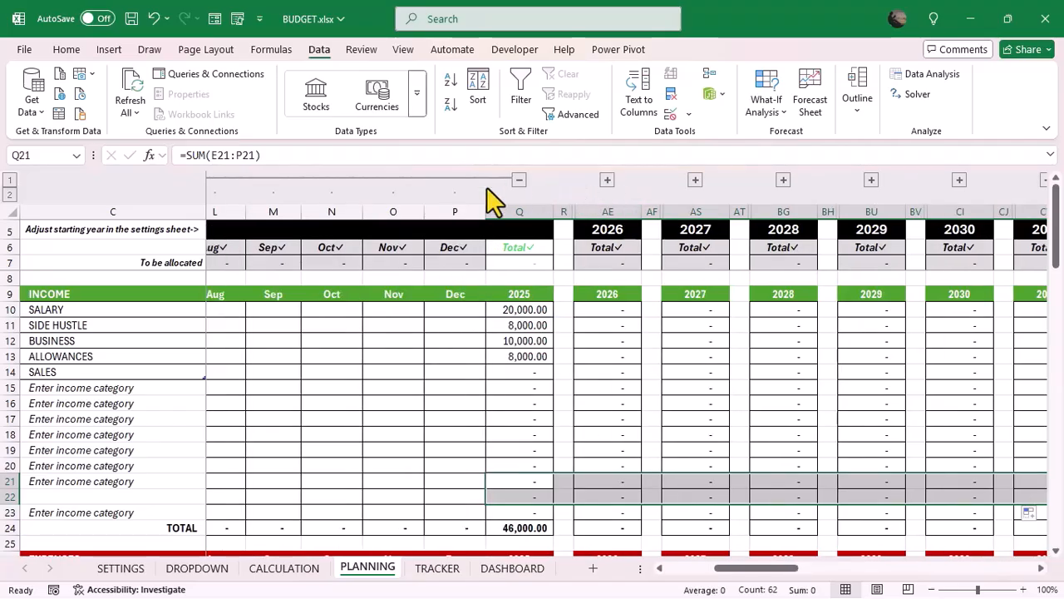
scroll(388, 490, "left", 8)
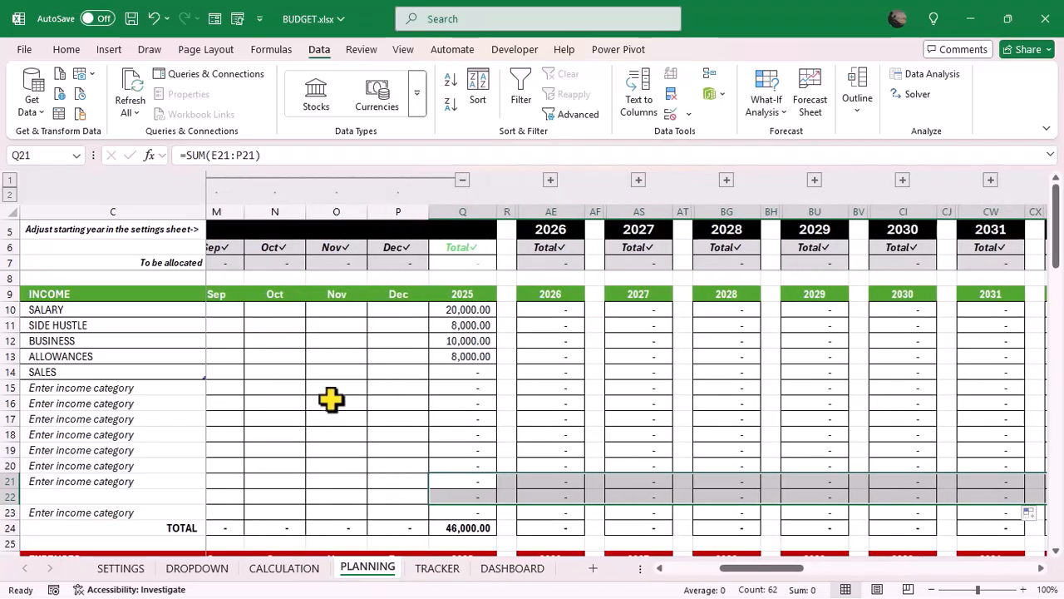
scroll(330, 400, "right", 2)
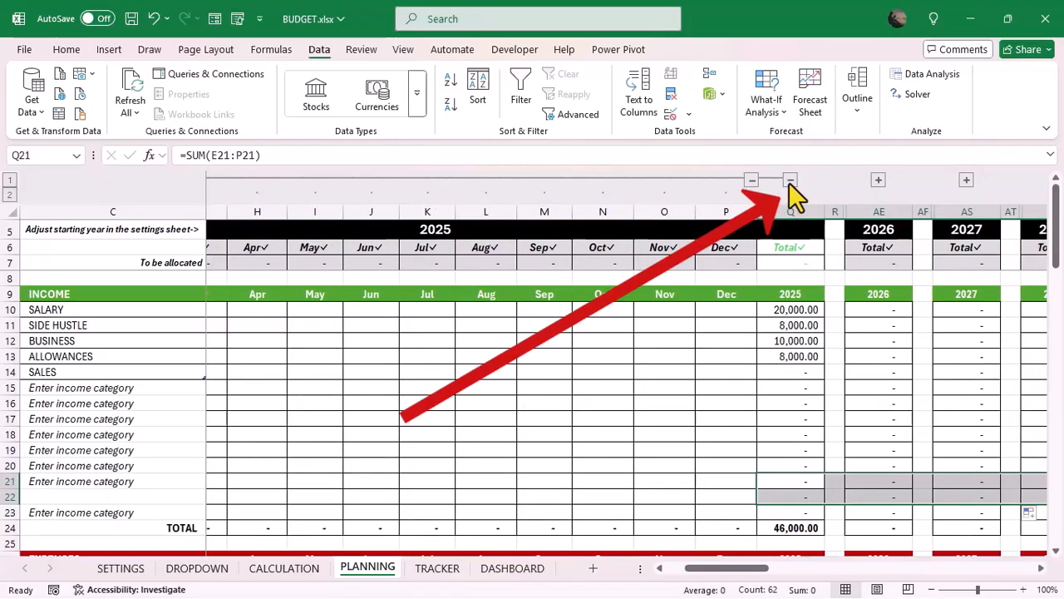
left_click(789, 179)
scroll(408, 325, "left", 4)
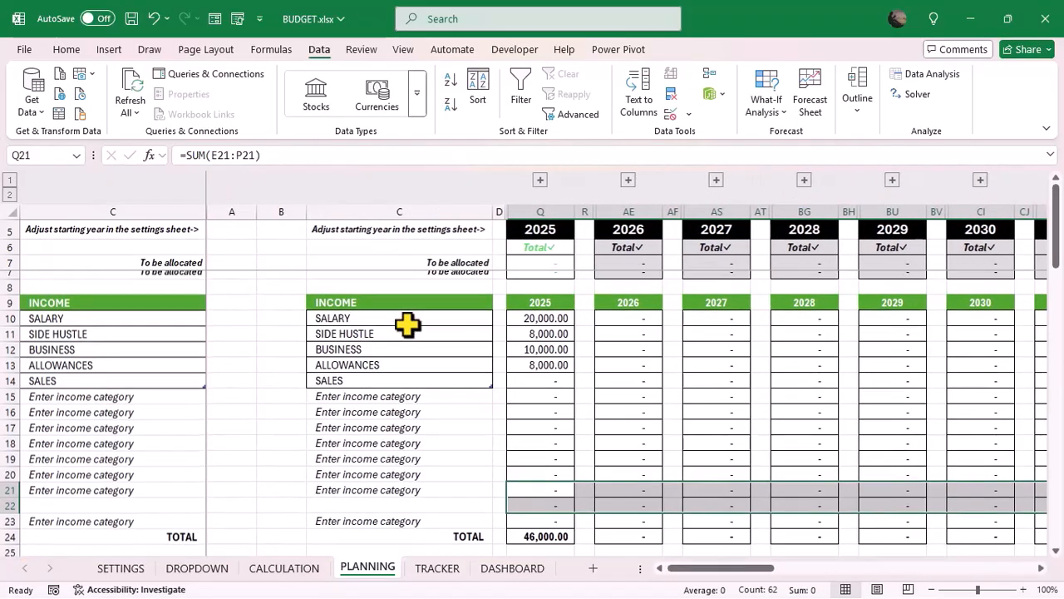
scroll(408, 326, "right", 3)
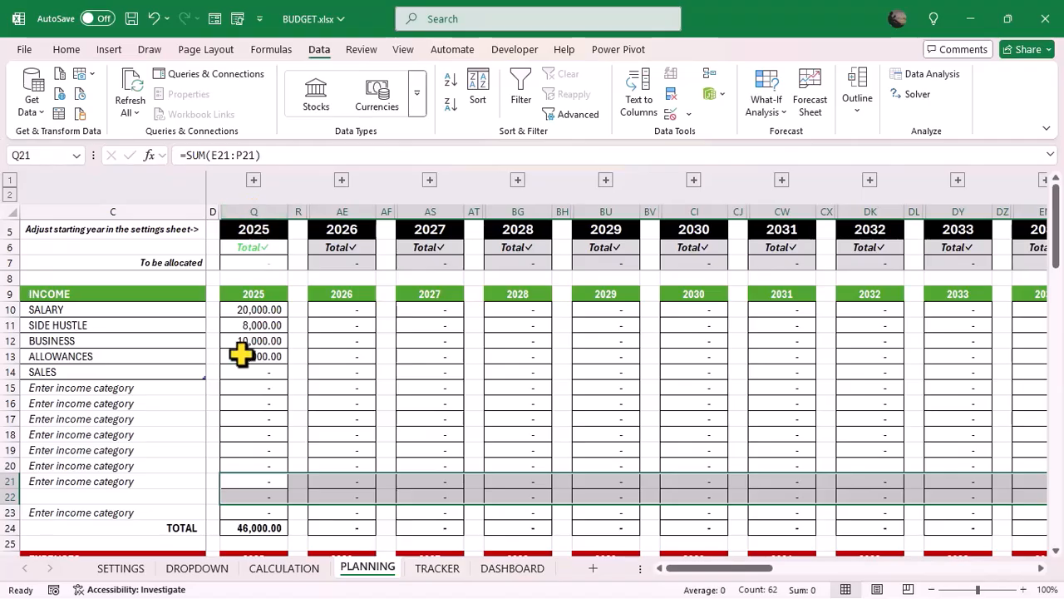
Expand the 2026 monthly columns to examine their layout, and collapse them back into the yearly total.
left_click(342, 180)
scroll(604, 404, "left", 1)
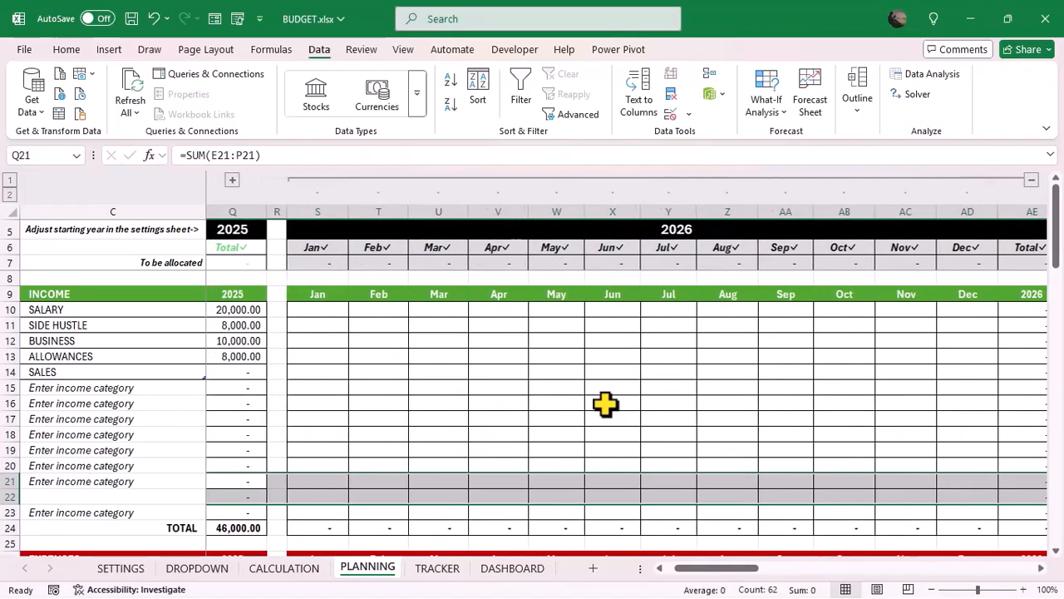
scroll(496, 373, "down", 1)
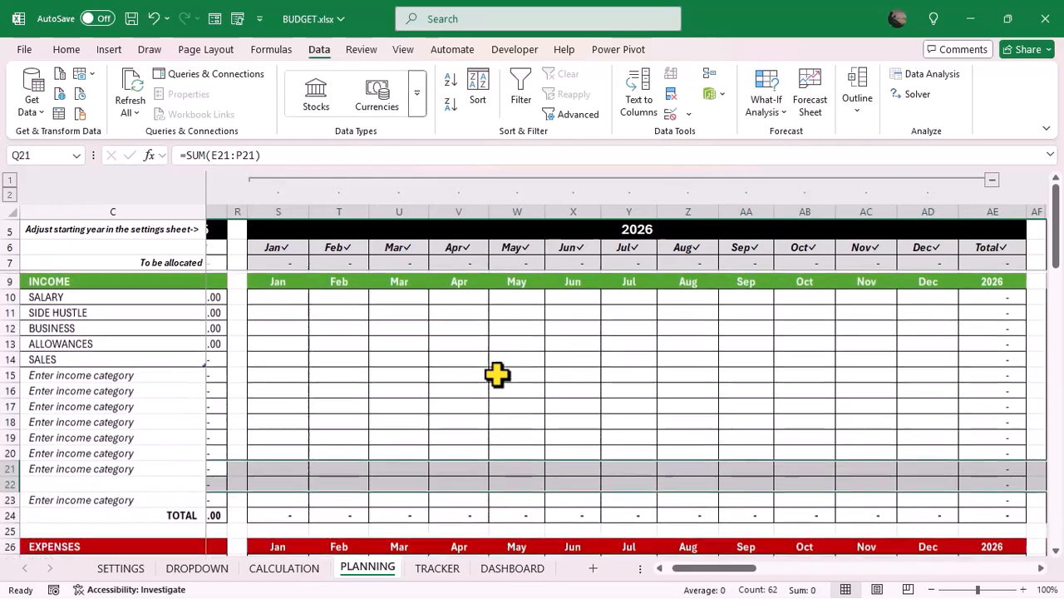
scroll(503, 375, "right", 2)
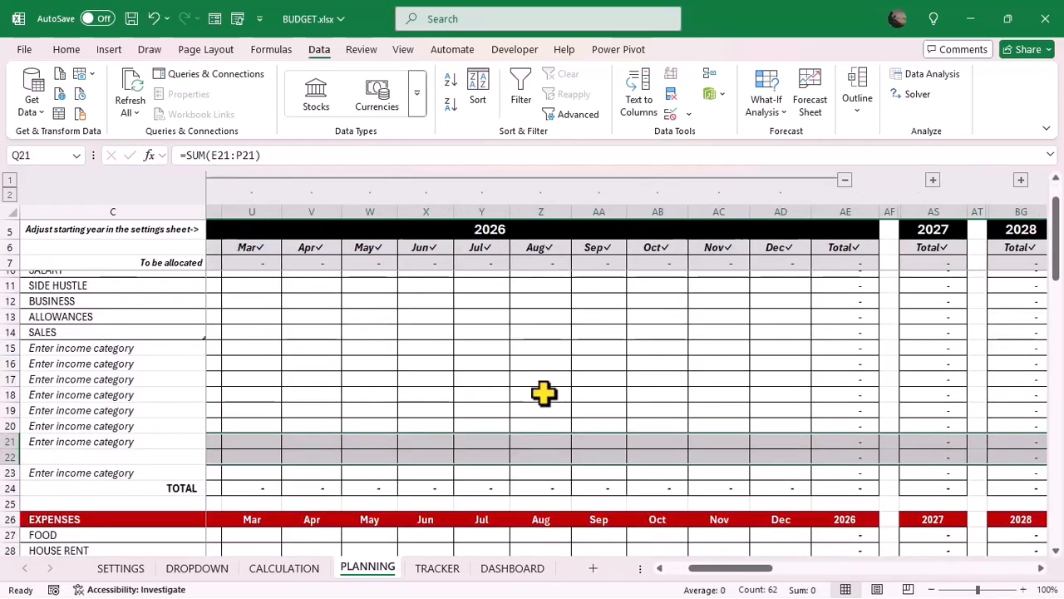
scroll(521, 378, "left", 1)
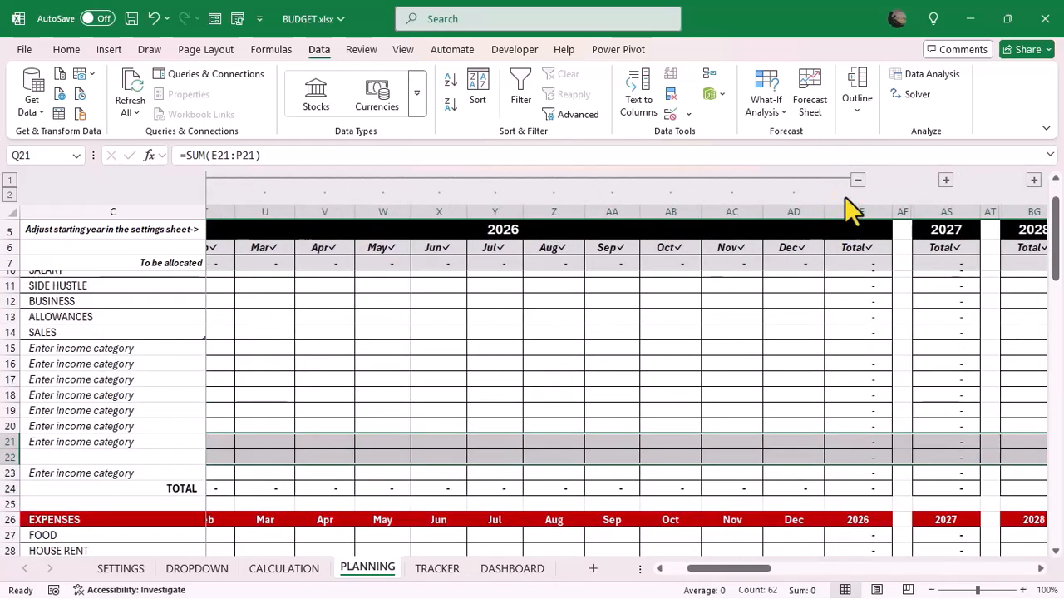
left_click(857, 181)
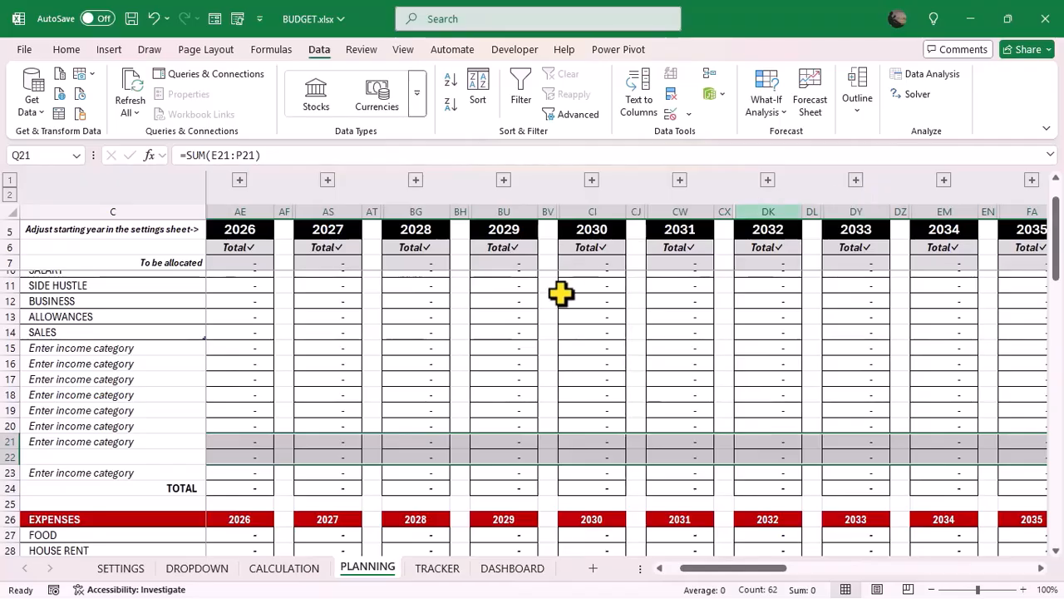
Hide the outline symbols and look through the yearly total columns up to 2055.
scroll(560, 293, "right", 4)
scroll(560, 293, "right", 3)
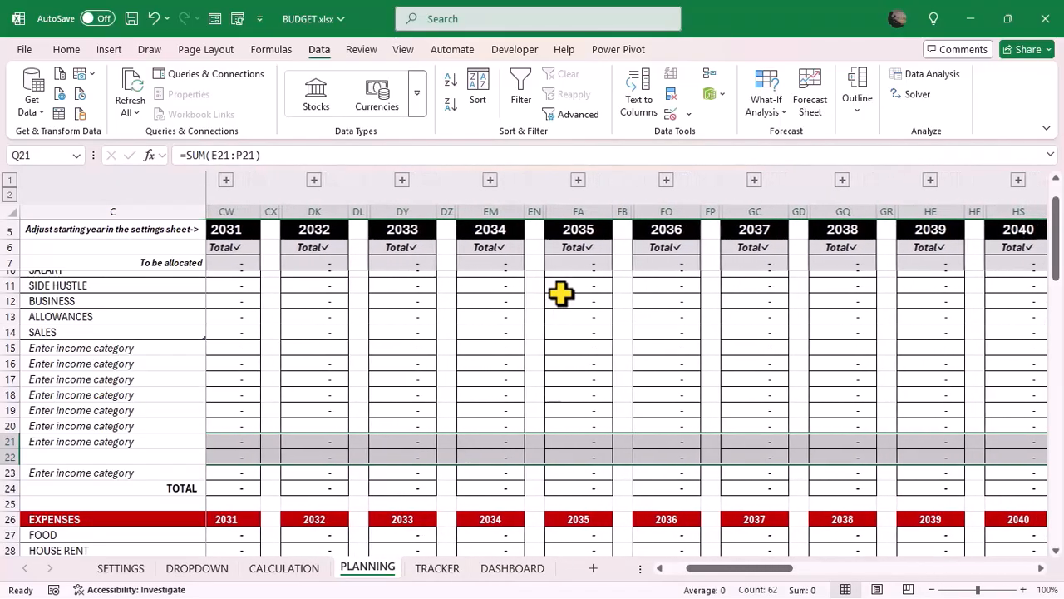
scroll(561, 293, "right", 5)
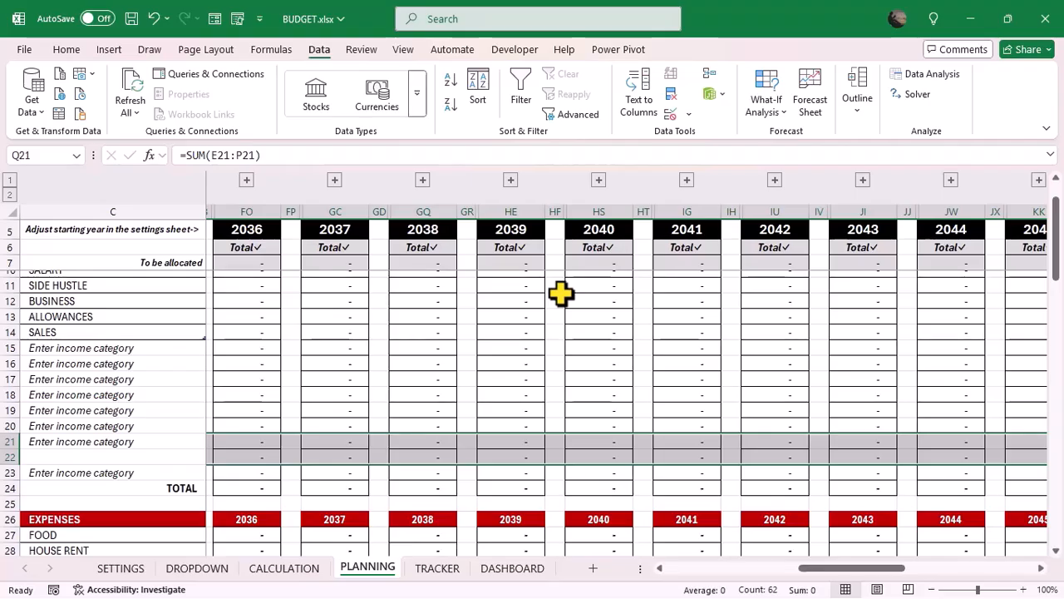
key("ctrl+8")
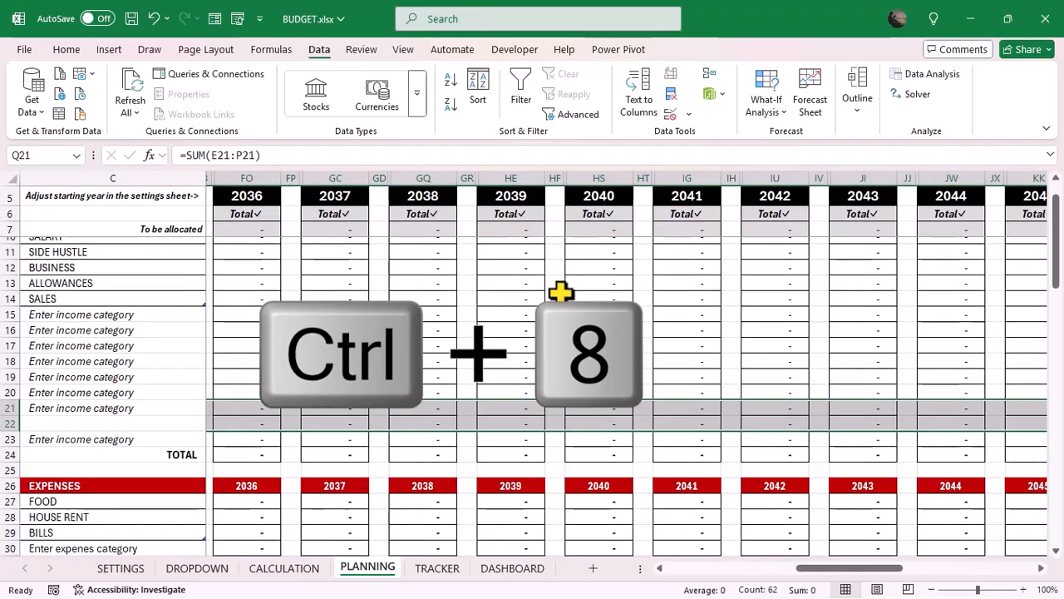
left_click(557, 298)
scroll(697, 328, "right", 10)
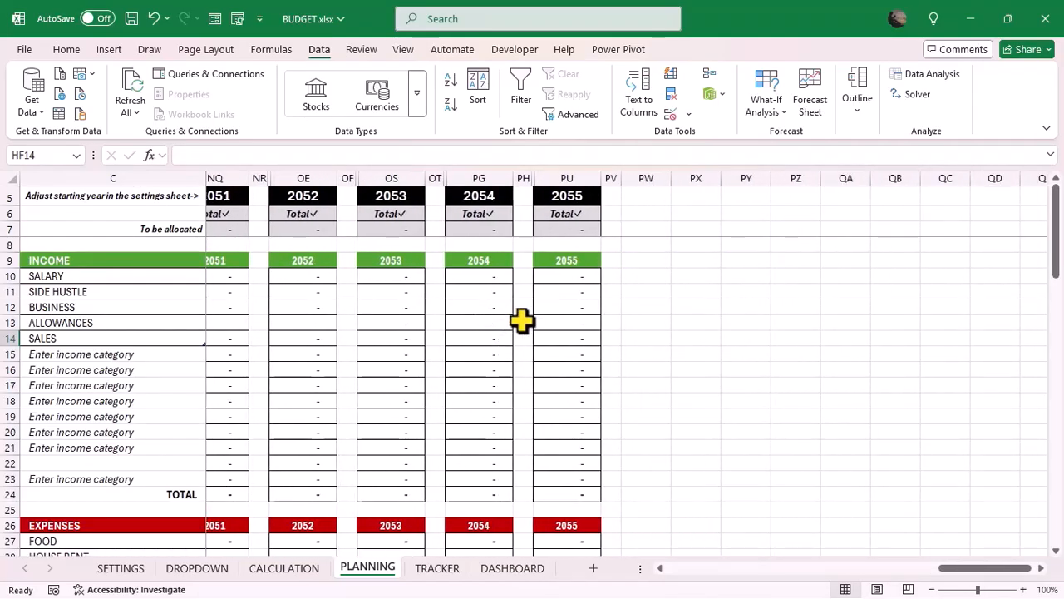
scroll(521, 319, "right", 2)
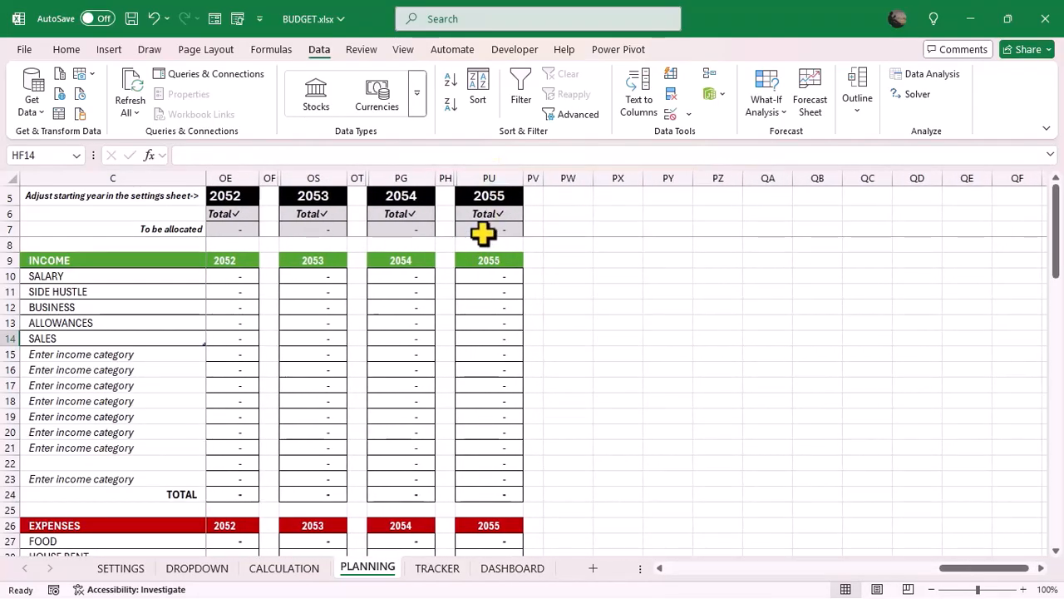
scroll(451, 241, "right", 2)
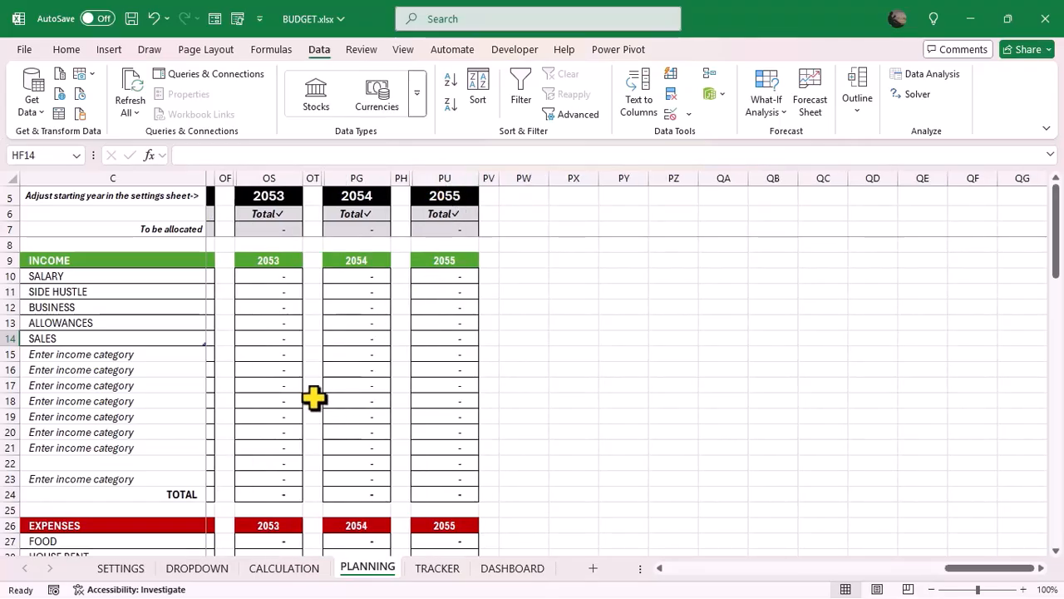
Show the outline symbols again and expand the monthly columns of 2055.
key("ctrl+8")
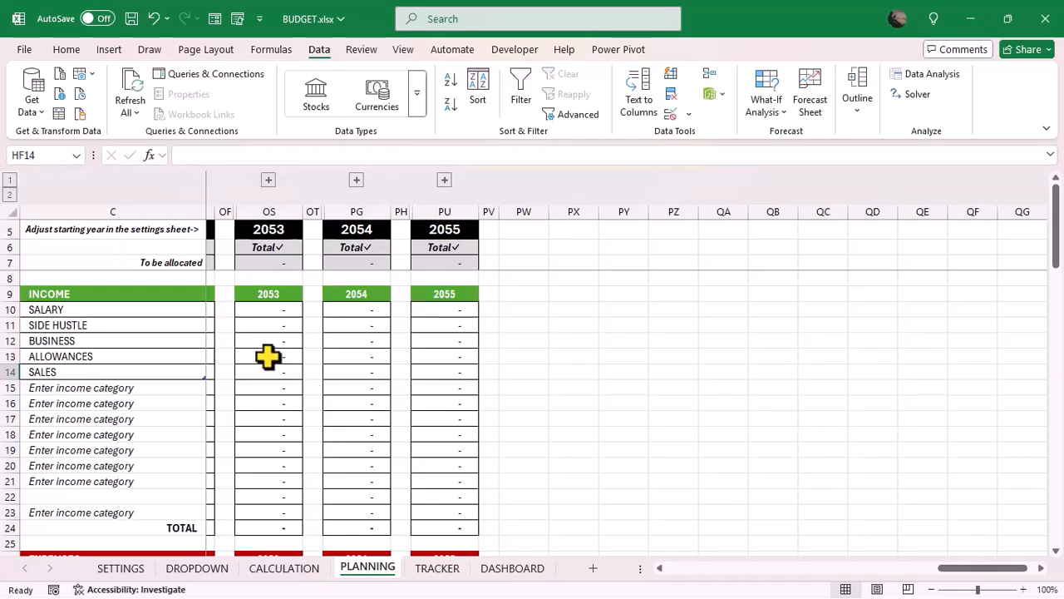
scroll(267, 356, "right", 2)
left_click(260, 179)
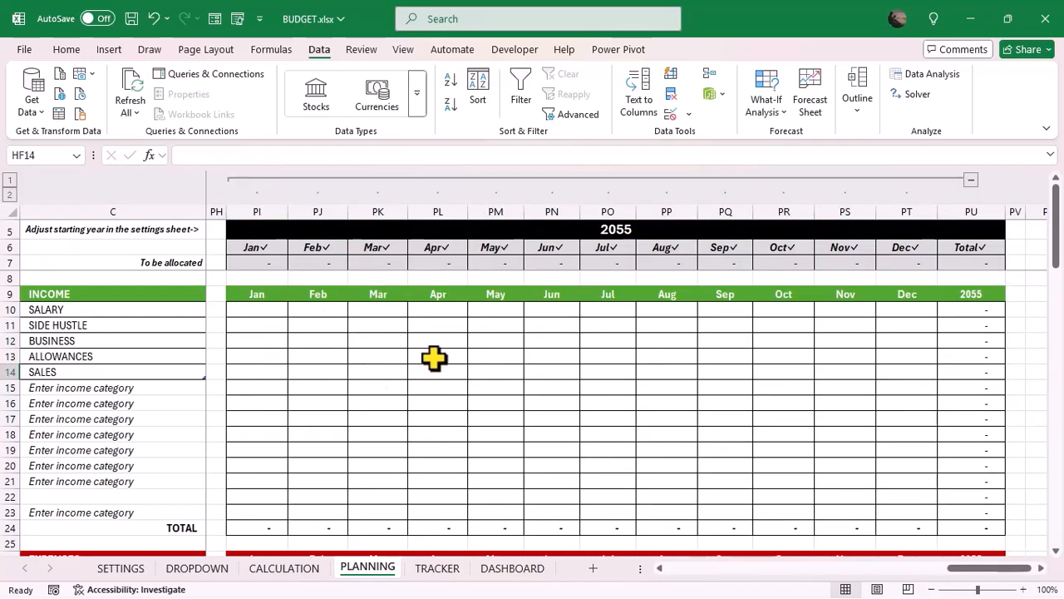
scroll(315, 375, "left", 1)
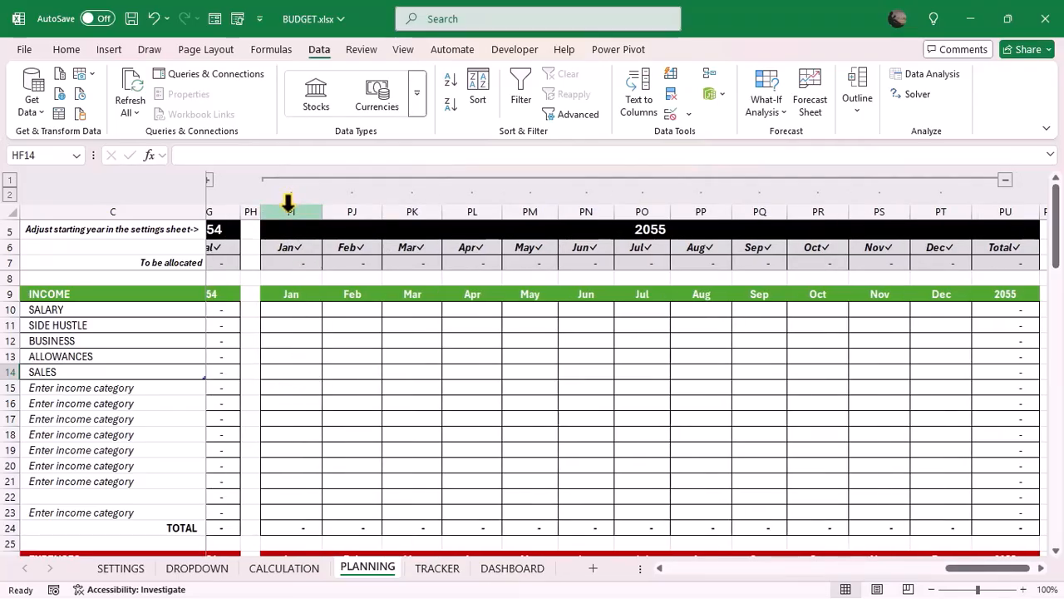
Add a 2056 block by filling the whole 2055 column block, PI to PV, across the next empty columns.
mouse_move(289, 204)
left_mouse_down()
mouse_move(1014, 210)
mouse_move(870, 251)
mouse_move(929, 215)
left_mouse_up()
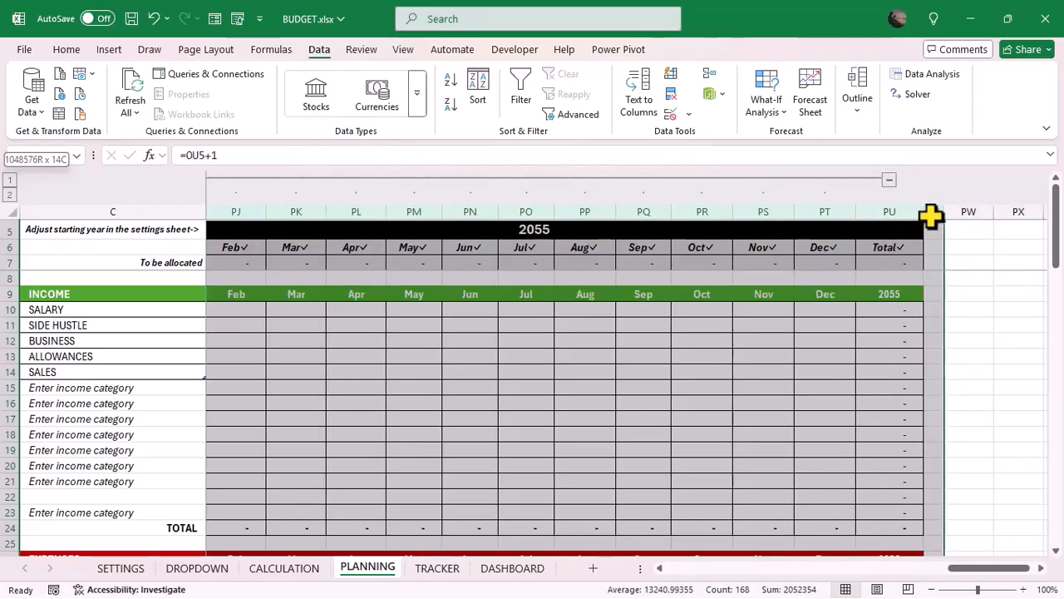
left_click_drag(930, 215, 930, 214)
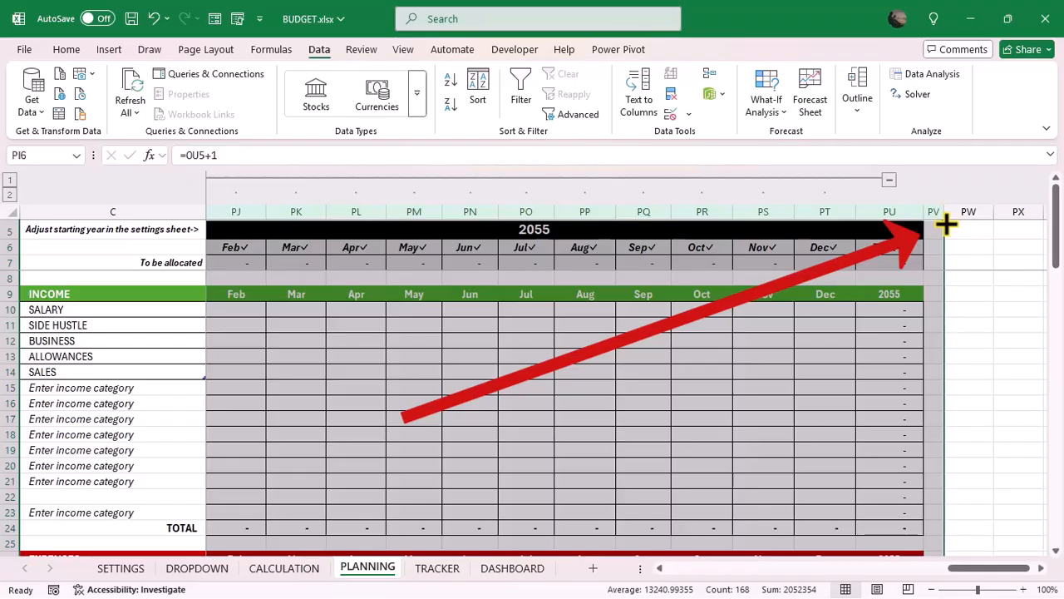
scroll(815, 223, "right", 2)
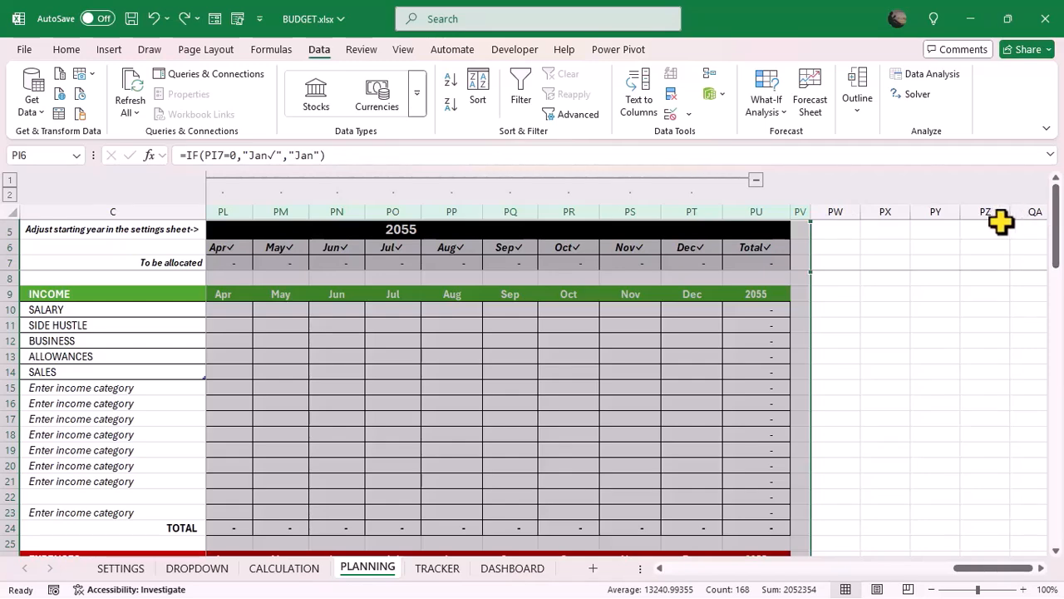
left_click_drag(962, 231, 962, 231)
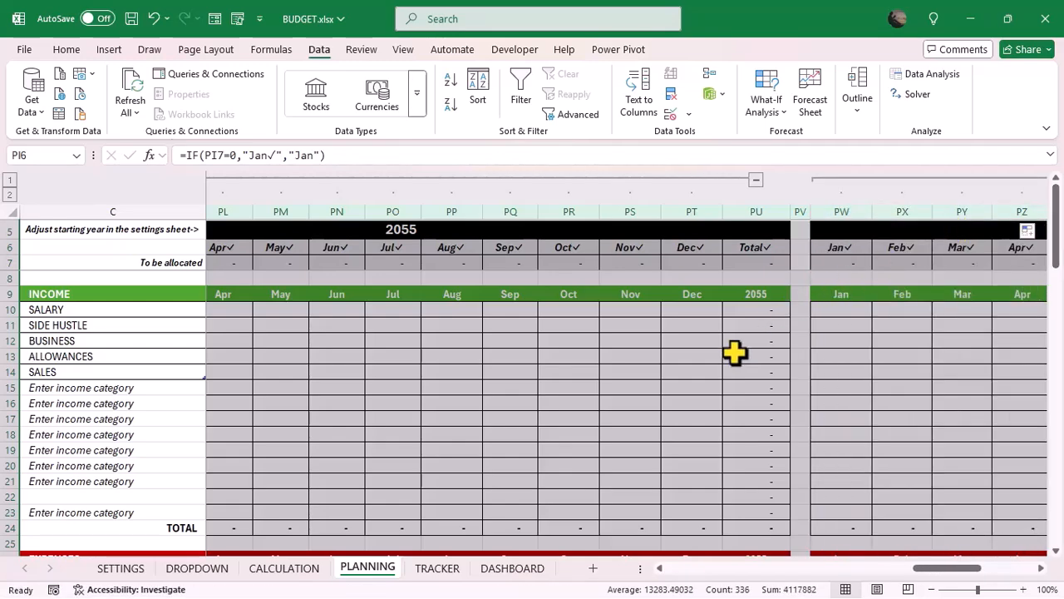
scroll(735, 352, "right", 5)
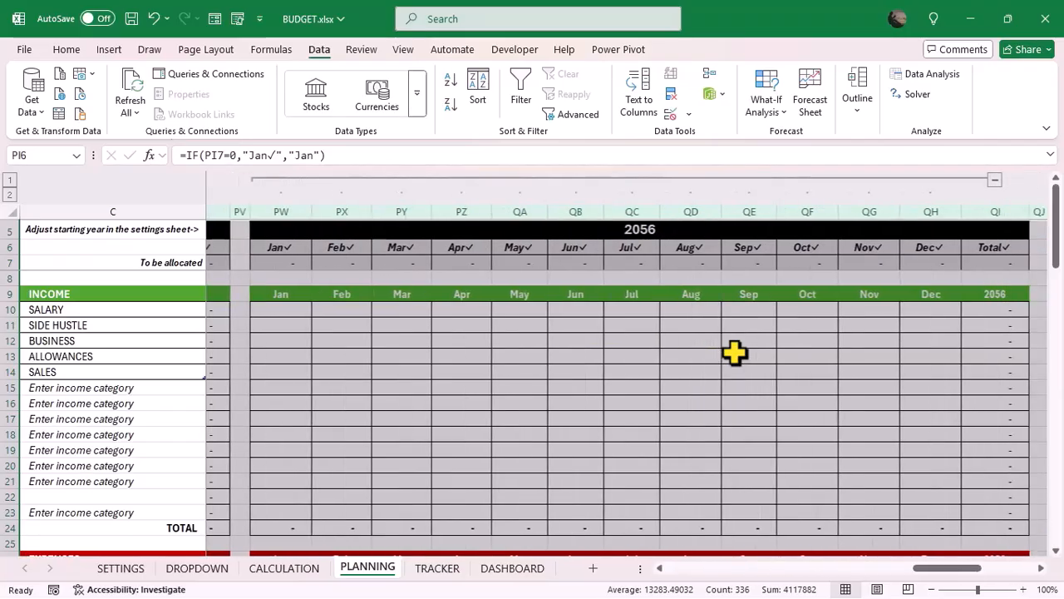
scroll(735, 353, "left", 3)
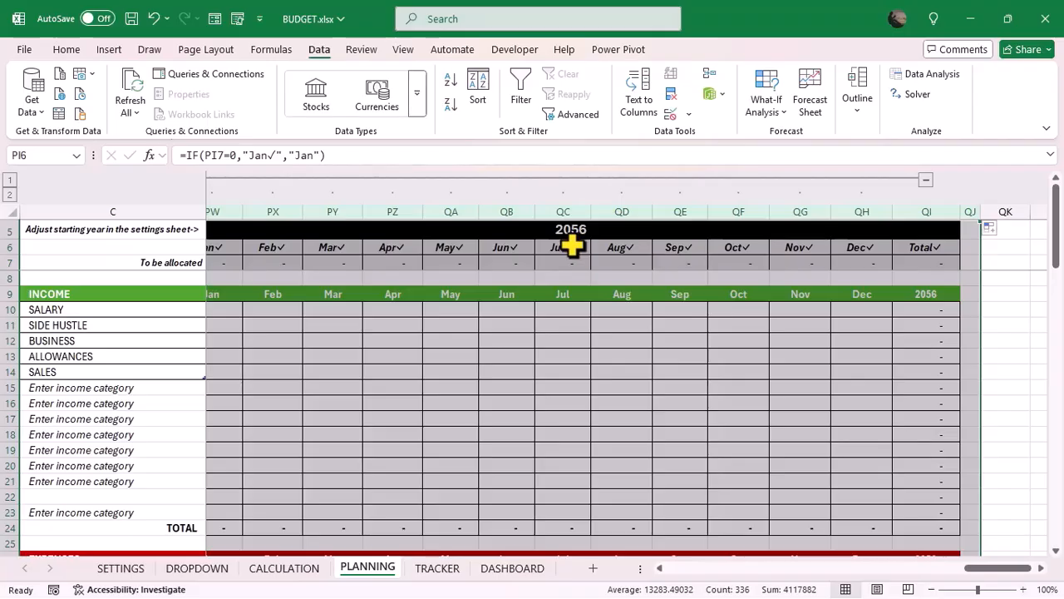
left_click(681, 359)
scroll(682, 359, "left", 2)
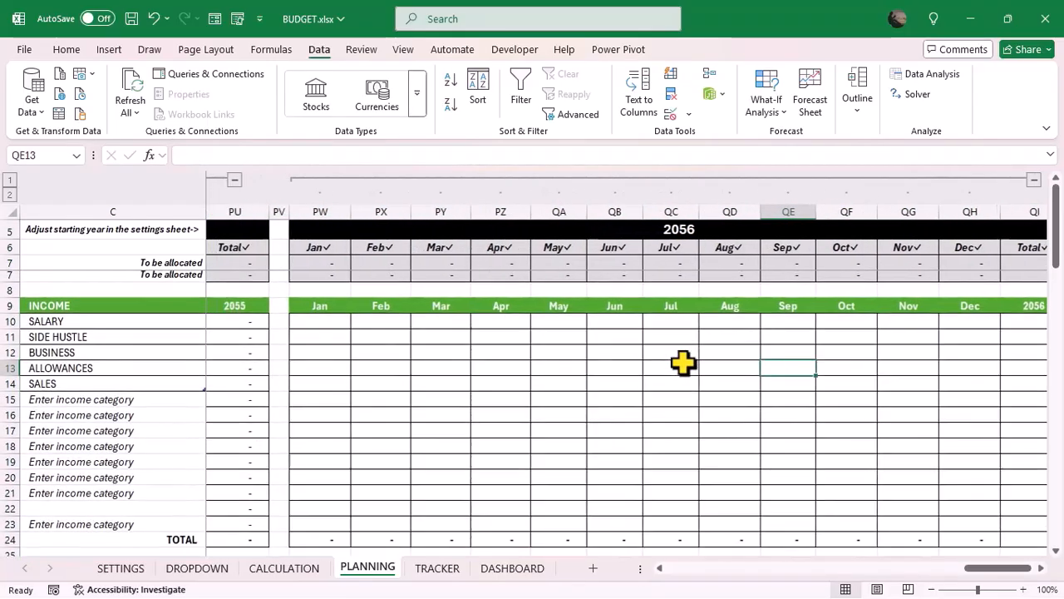
Examine the year header formula of the 2056 block and compare the block with the adjoining 2055 columns.
left_click(682, 231)
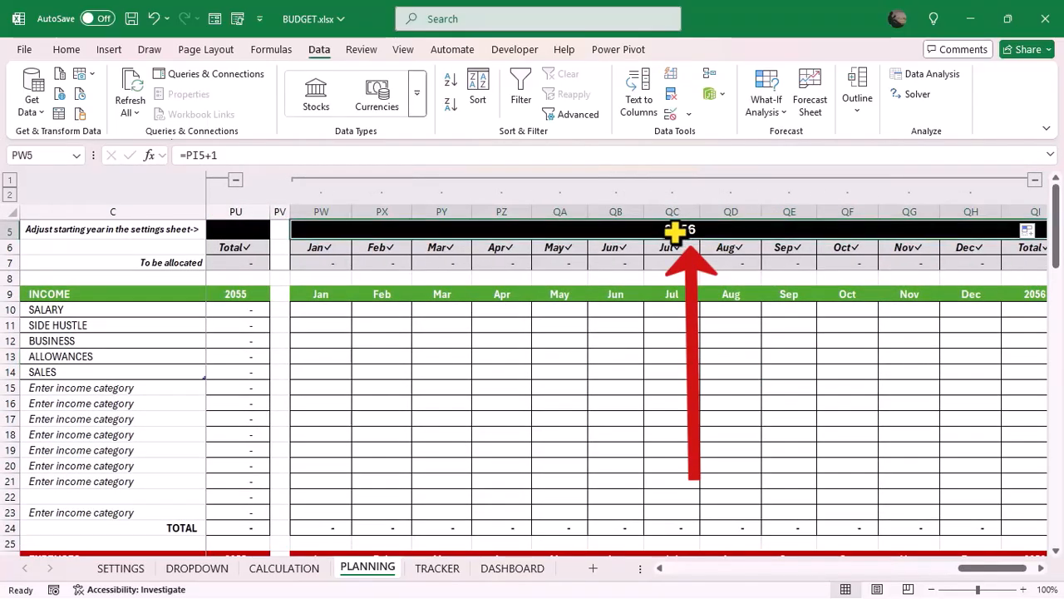
scroll(434, 399, "left", 5)
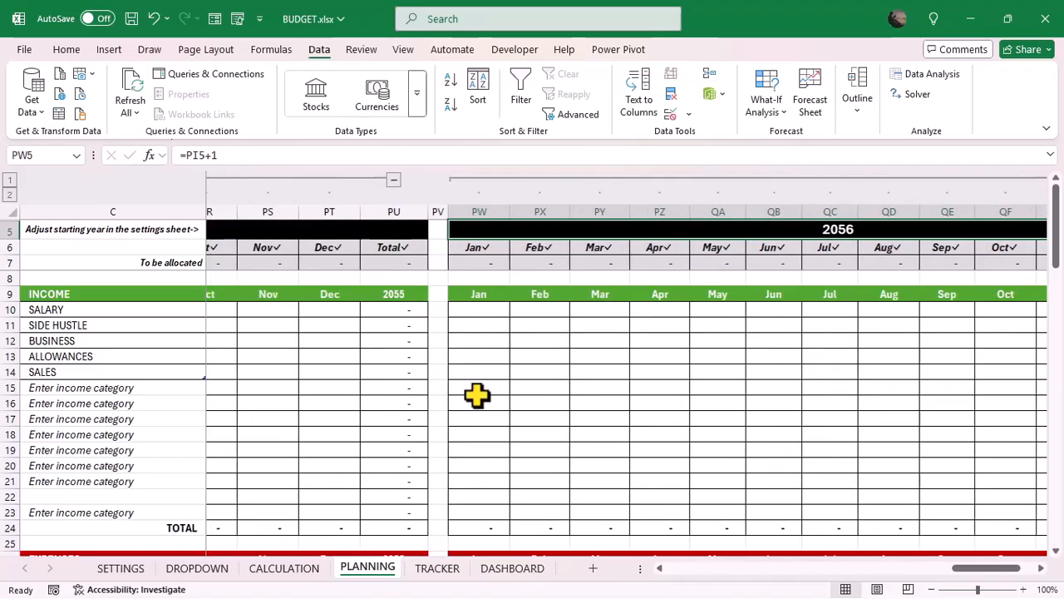
scroll(477, 396, "right", 5)
scroll(578, 387, "right", 1)
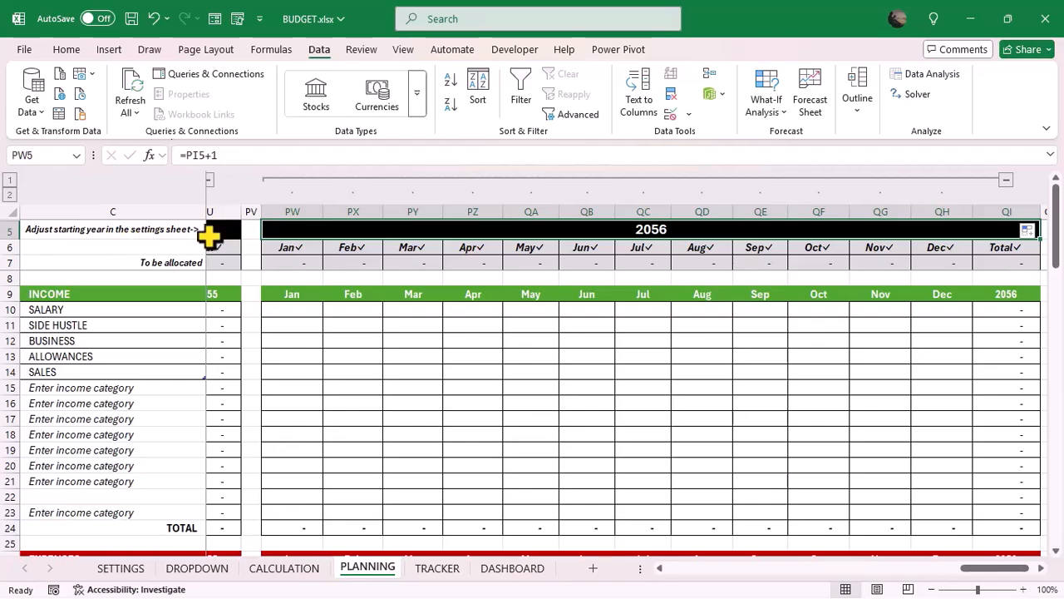
Show the Starting Year value in the general settings of the SETTINGS sheet.
left_click(117, 571)
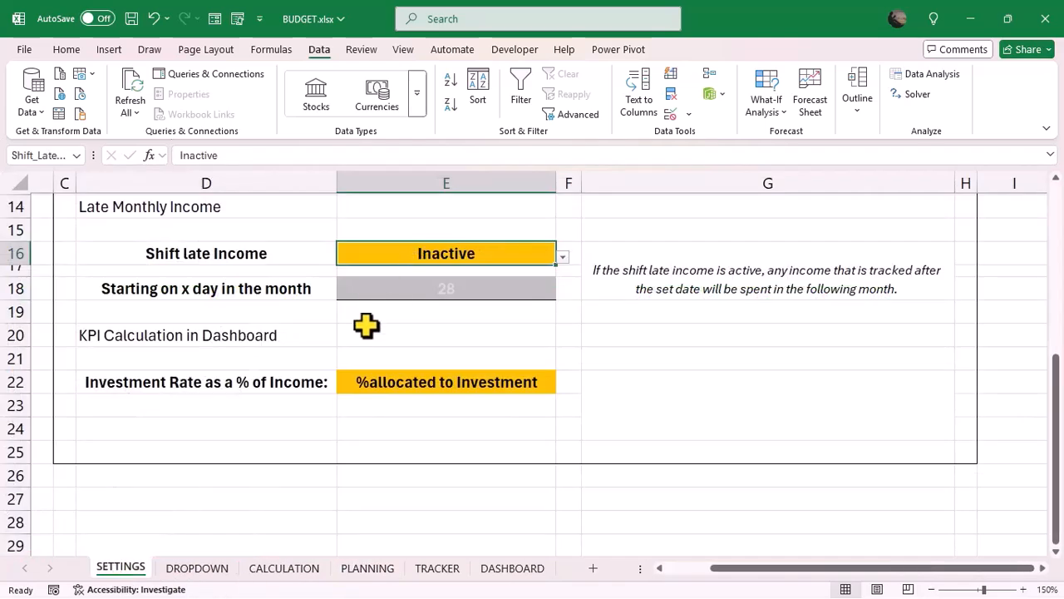
scroll(366, 326, "up", 3)
key("ctrl+Up")
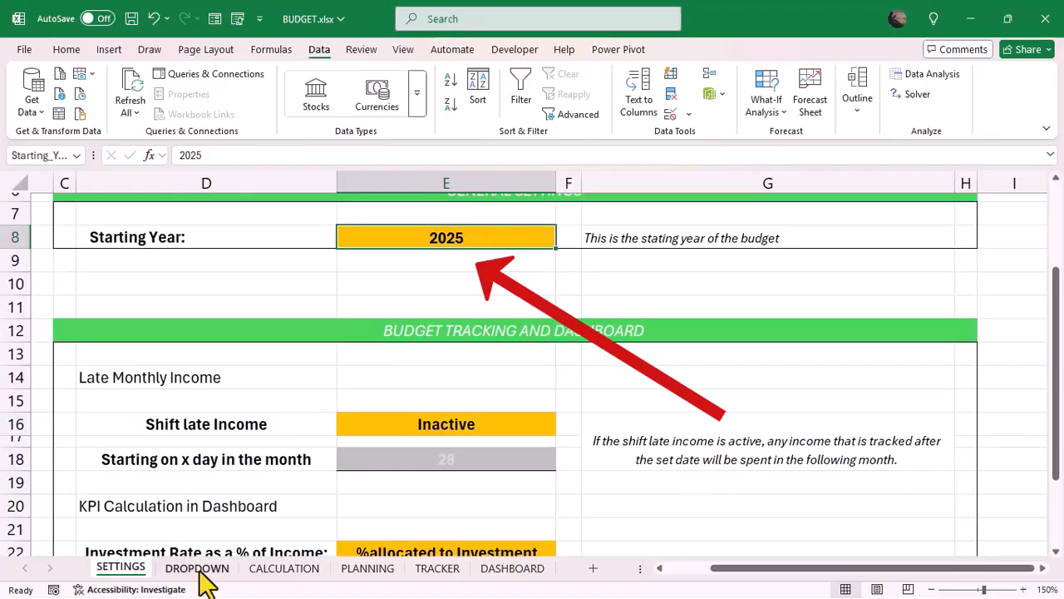
Return to the PLANNING sheet and collapse the 2056 and 2055 monthly columns into their yearly totals.
left_click(372, 573)
scroll(478, 363, "right", 2)
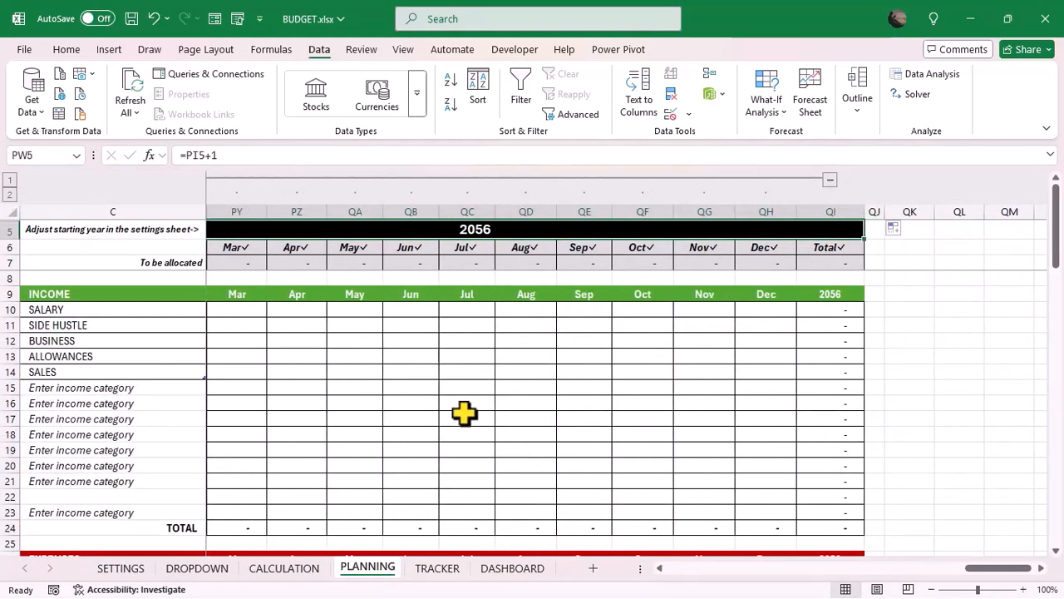
scroll(464, 413, "left", 2)
scroll(409, 399, "left", 1)
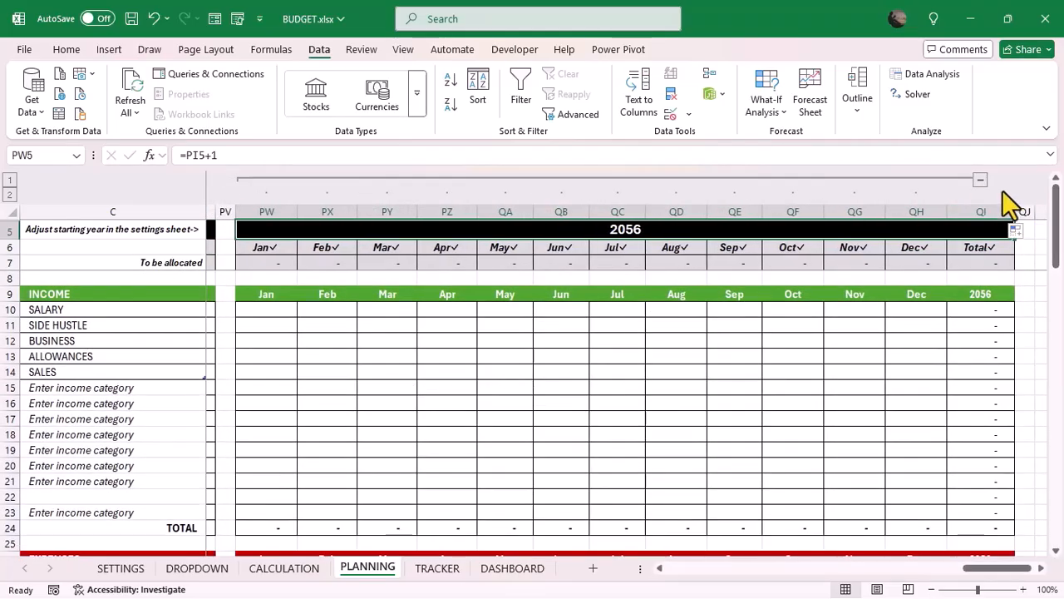
left_click(979, 181)
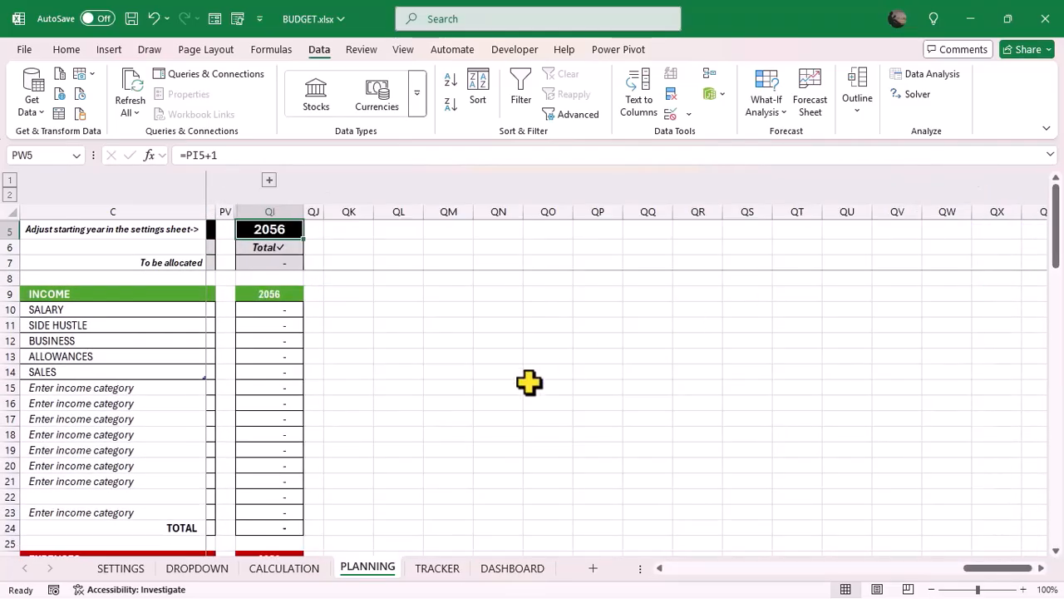
scroll(529, 381, "left", 9)
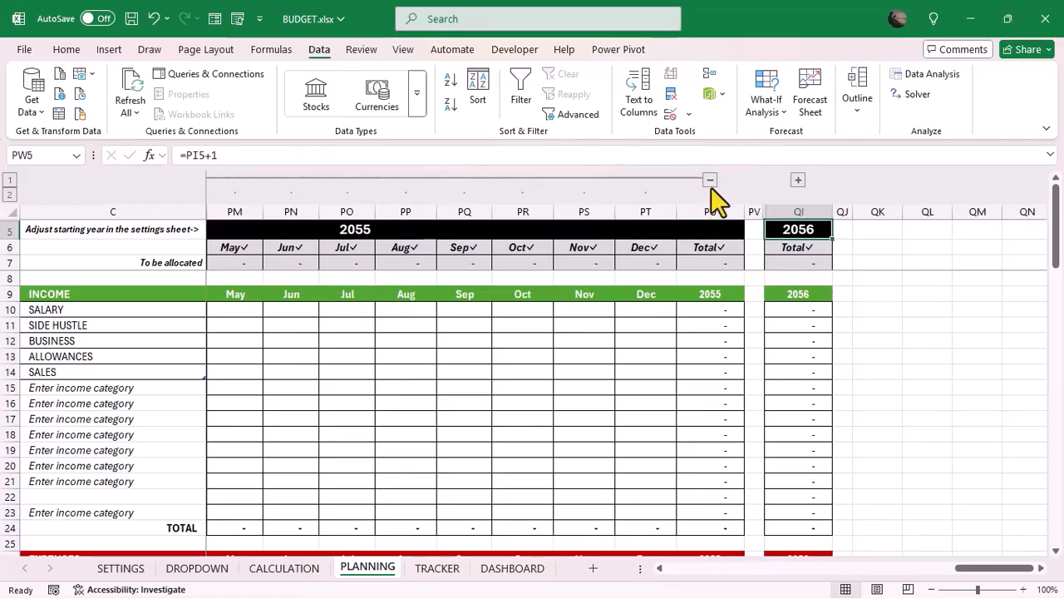
left_click(711, 181)
Hide the outline symbols and go back through the yearly totals to the 2025 monthly columns.
scroll(475, 368, "left", 10)
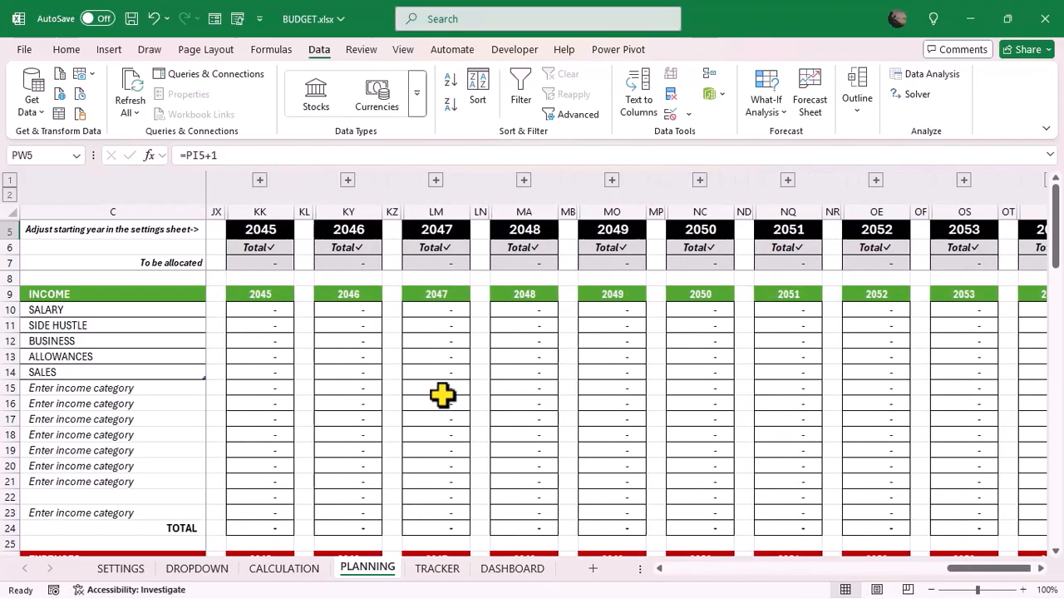
scroll(442, 395, "left", 2)
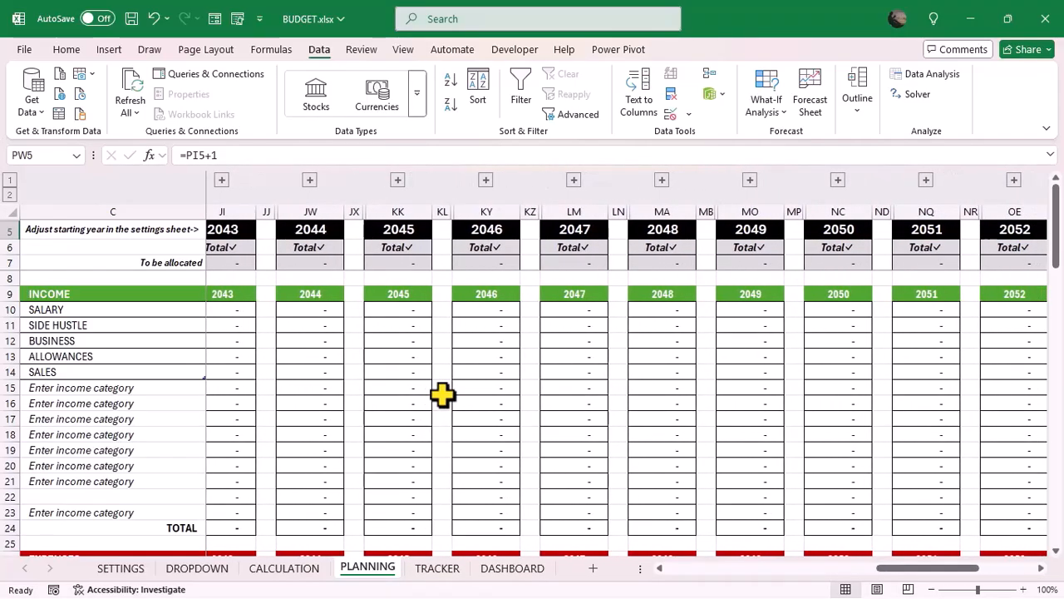
key("ctrl+8")
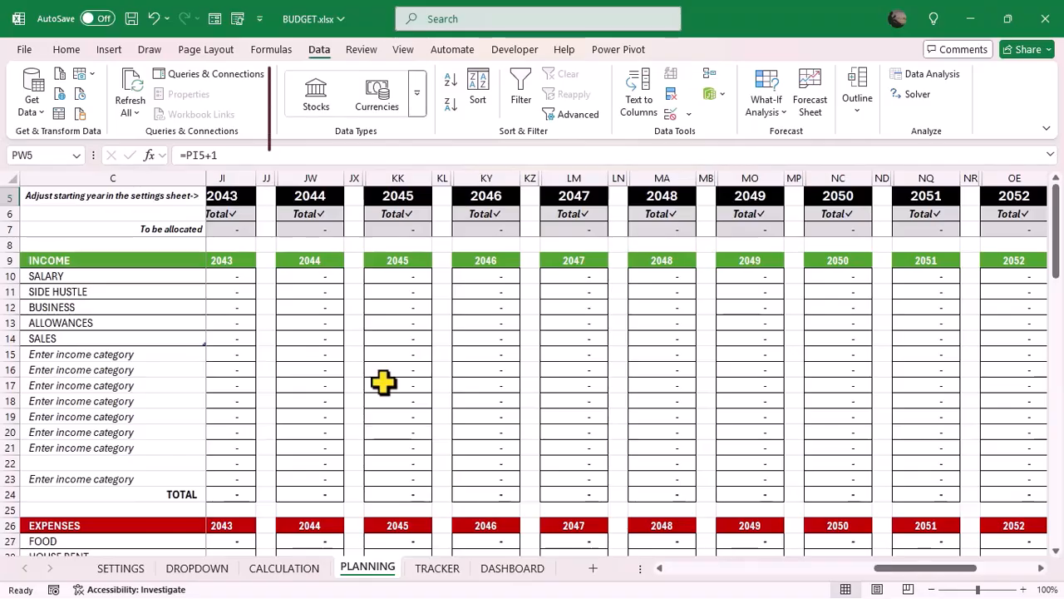
scroll(382, 382, "left", 1)
scroll(382, 382, "left", 2)
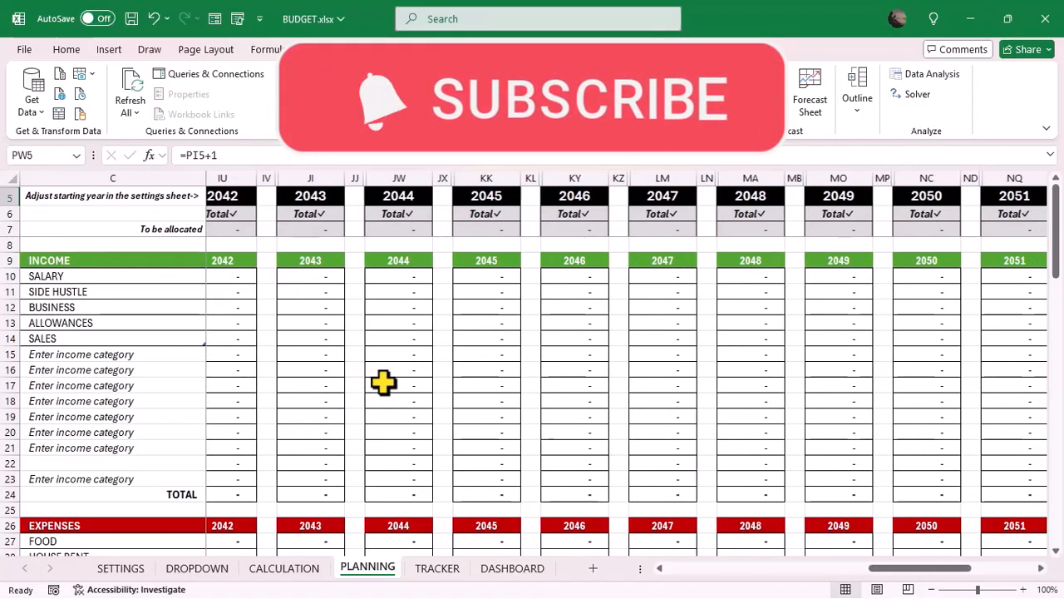
scroll(557, 394, "left", 15)
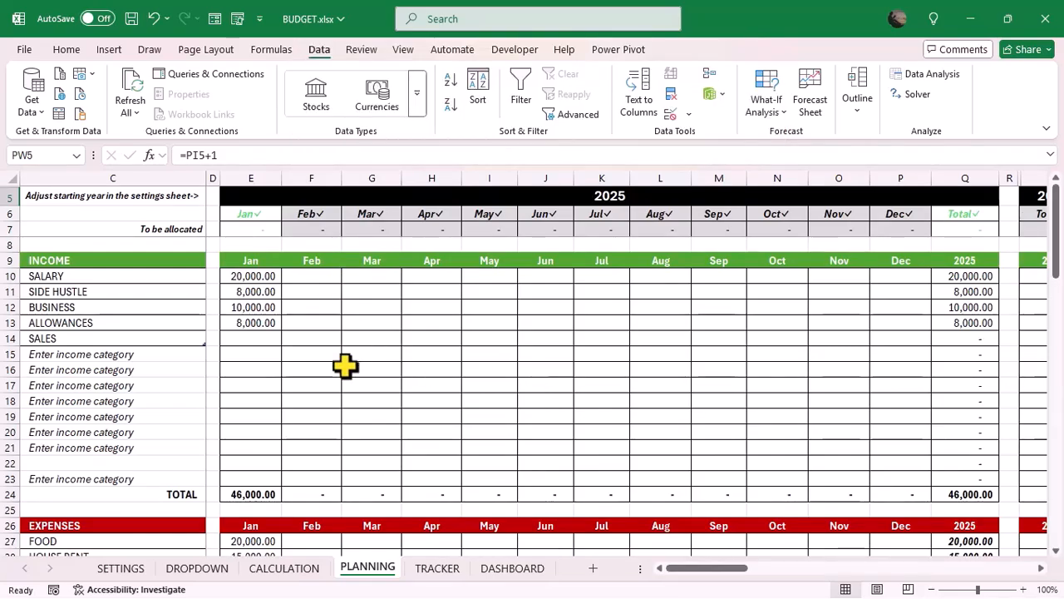
Look through the 2025 plan's category rows and the income categories from SALARY to ALLOWANCES.
scroll(416, 389, "down", 3)
scroll(416, 389, "down", 8)
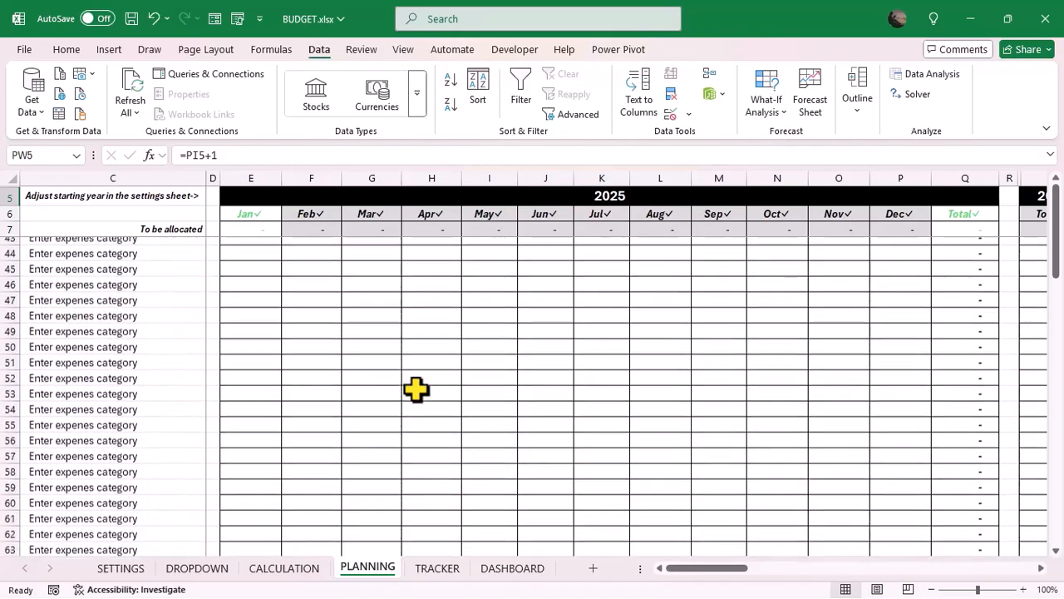
scroll(409, 389, "up", 12)
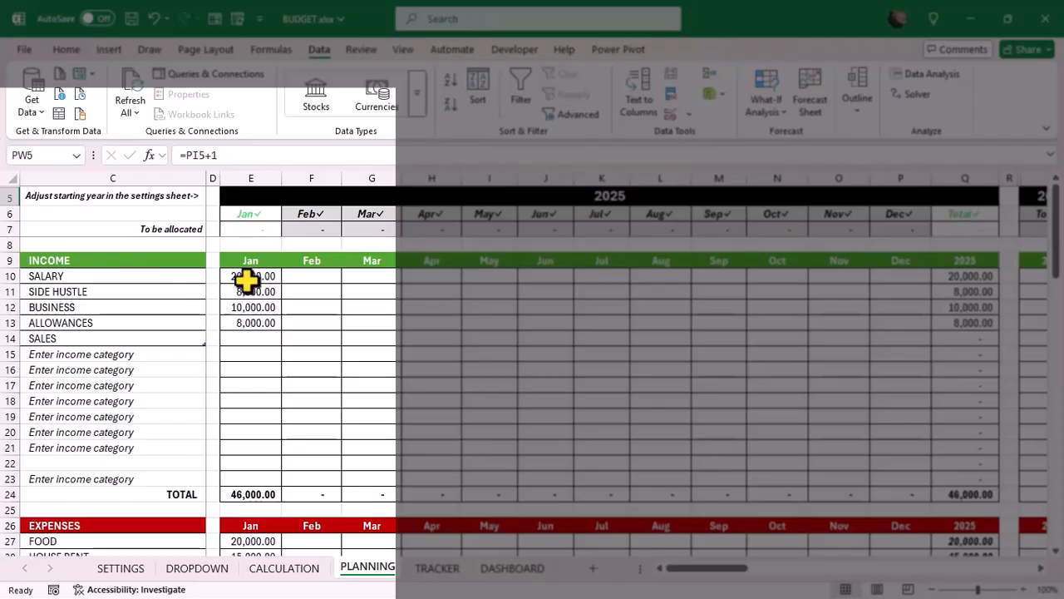
left_click(52, 280)
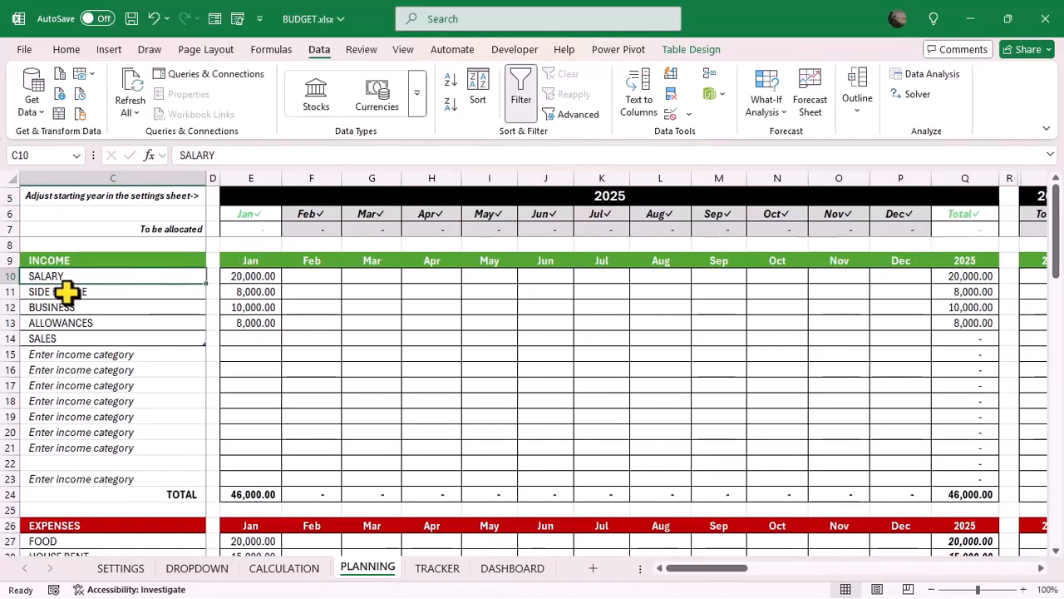
left_click(66, 291)
left_click(52, 307)
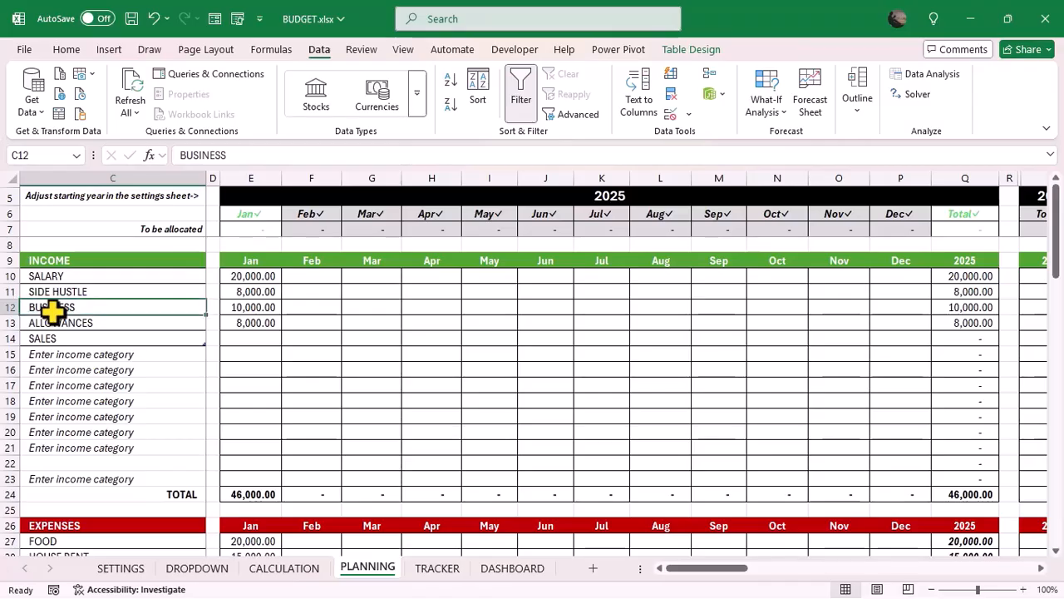
left_click(69, 325)
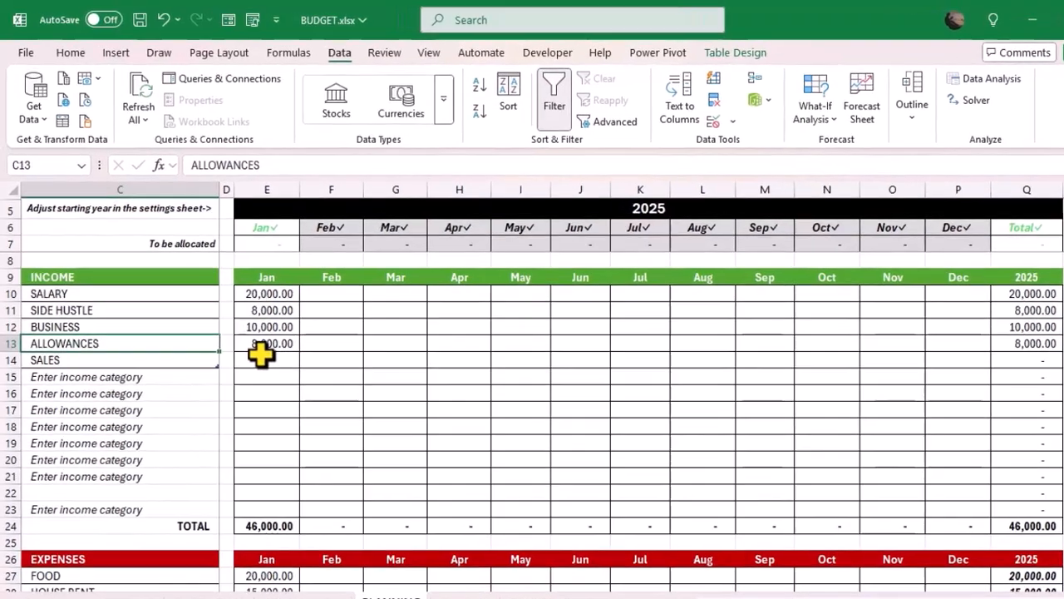
Enter 5,000 as the January 2025 planned income for SALES.
left_click(251, 338)
type("5")
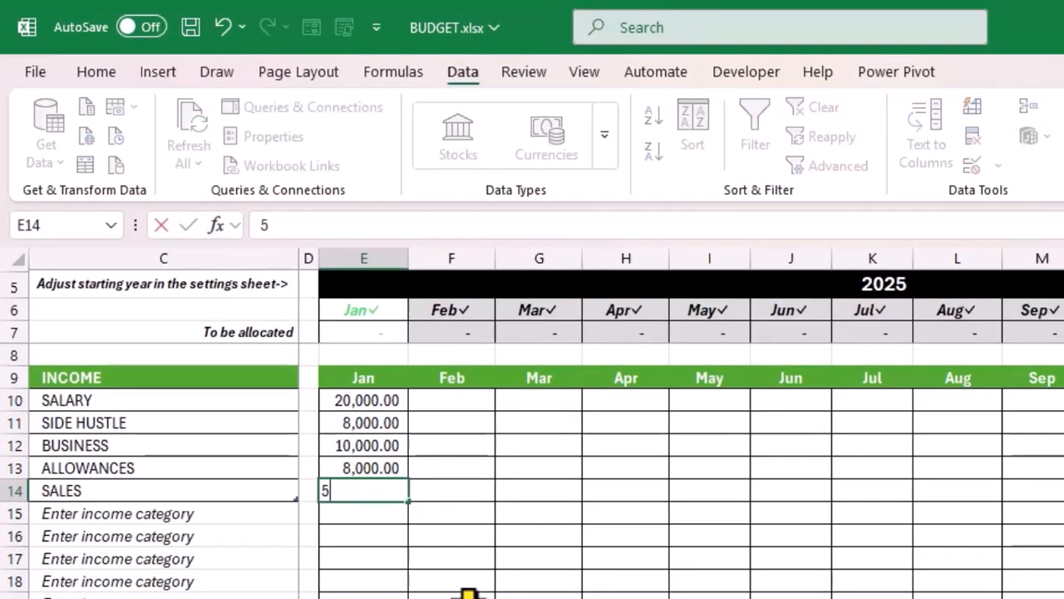
type(",000")
key("Return")
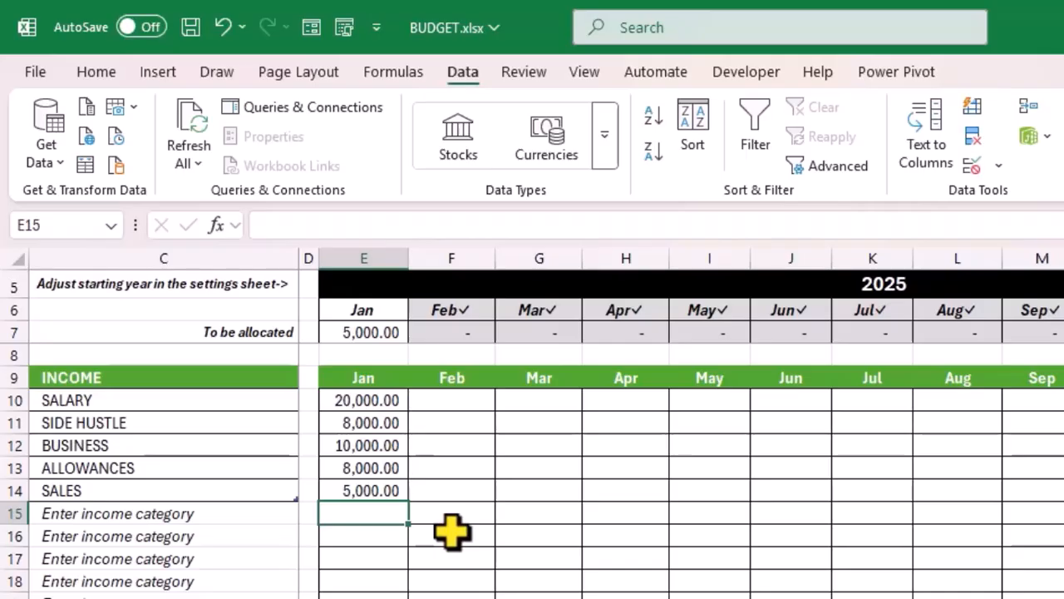
Set the January 2025 planned investment for SAVINGS to 11,000.
scroll(452, 532, "down", 1)
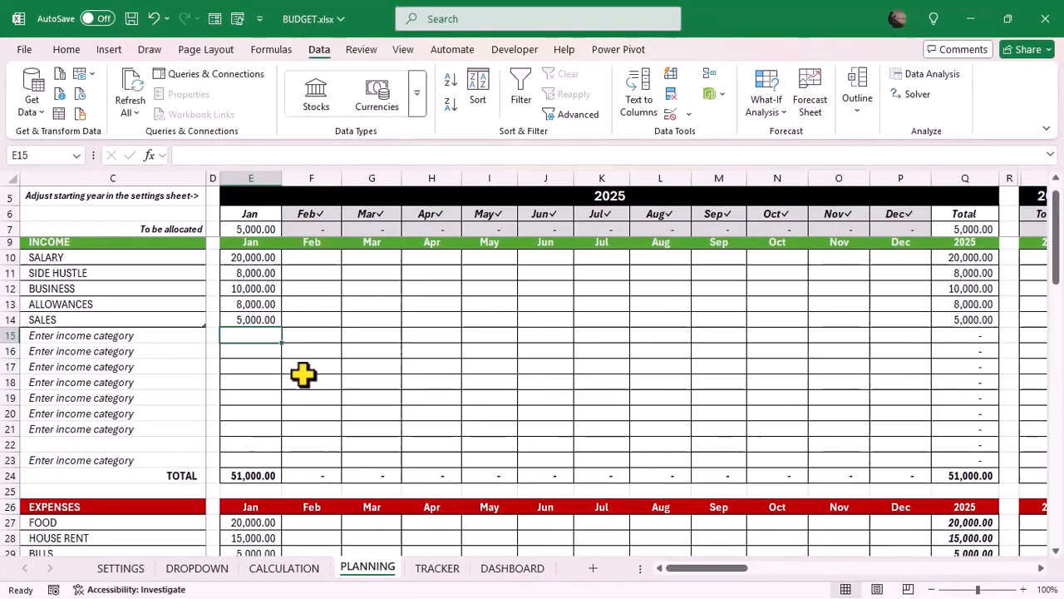
scroll(439, 543, "down", 2)
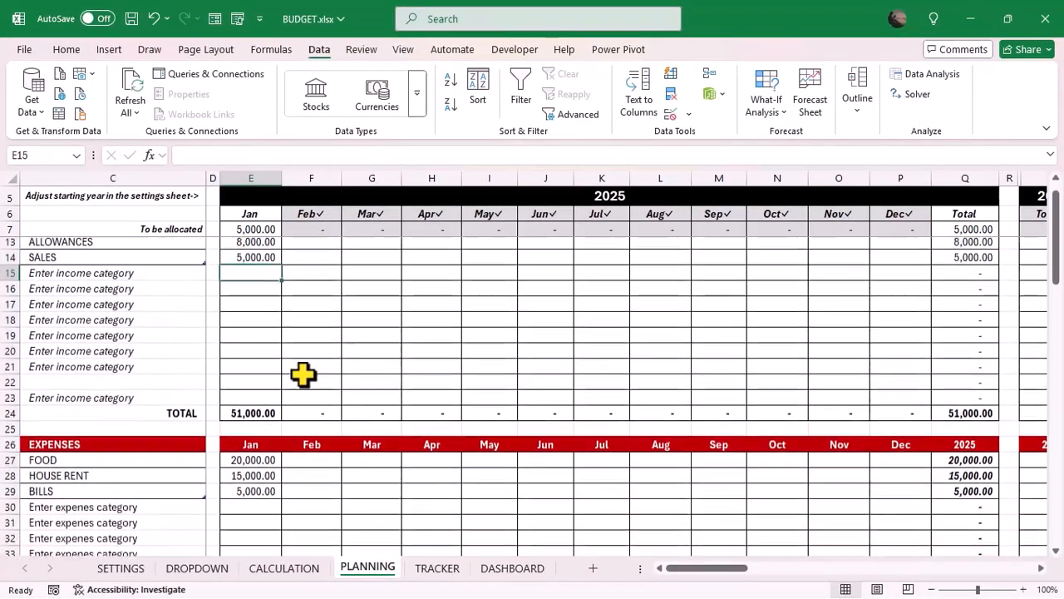
scroll(307, 383, "down", 1)
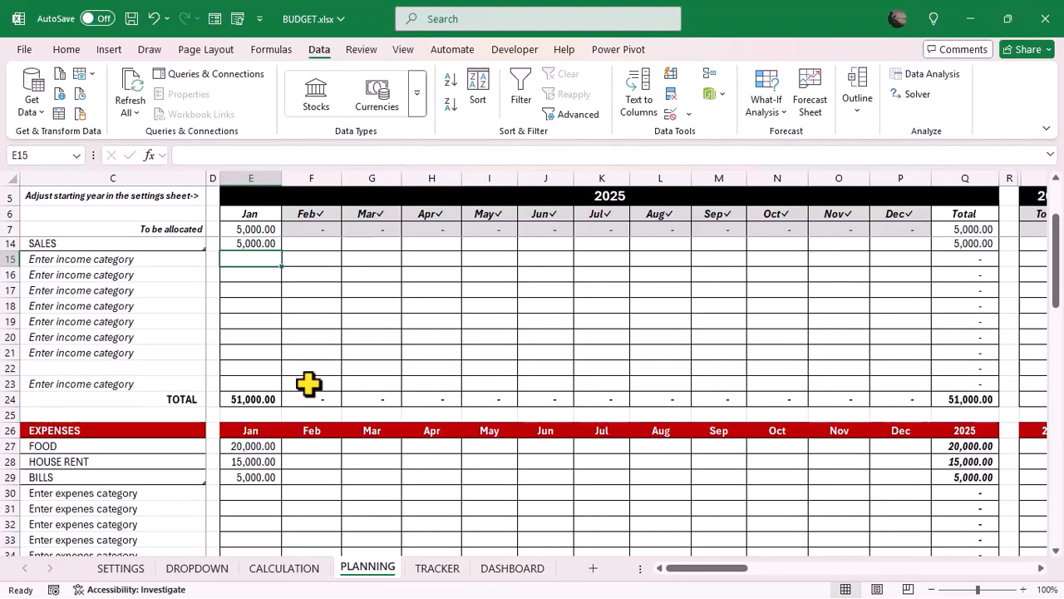
scroll(308, 383, "down", 5)
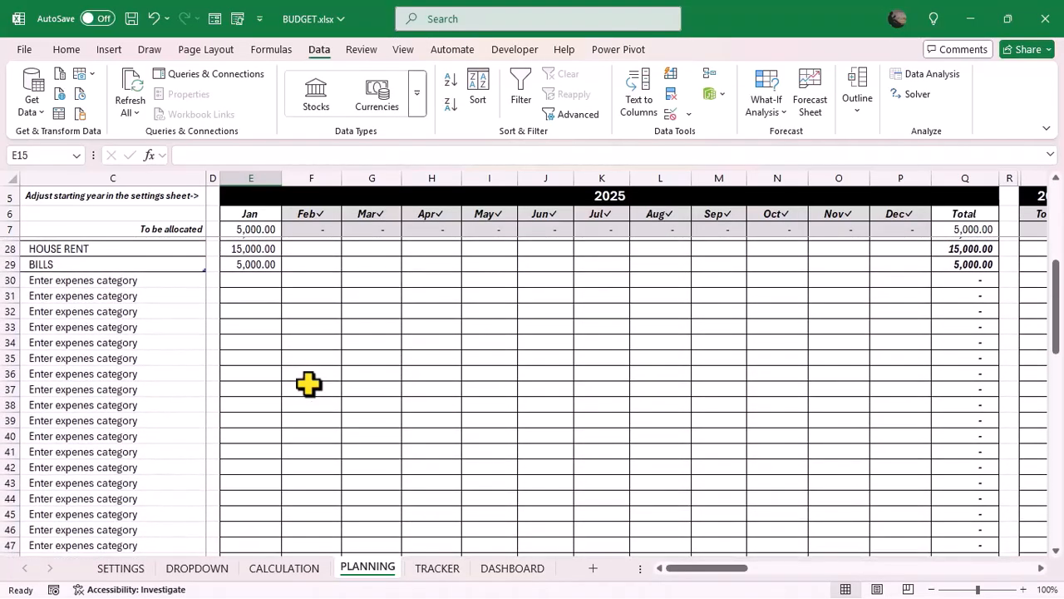
scroll(270, 397, "down", 2)
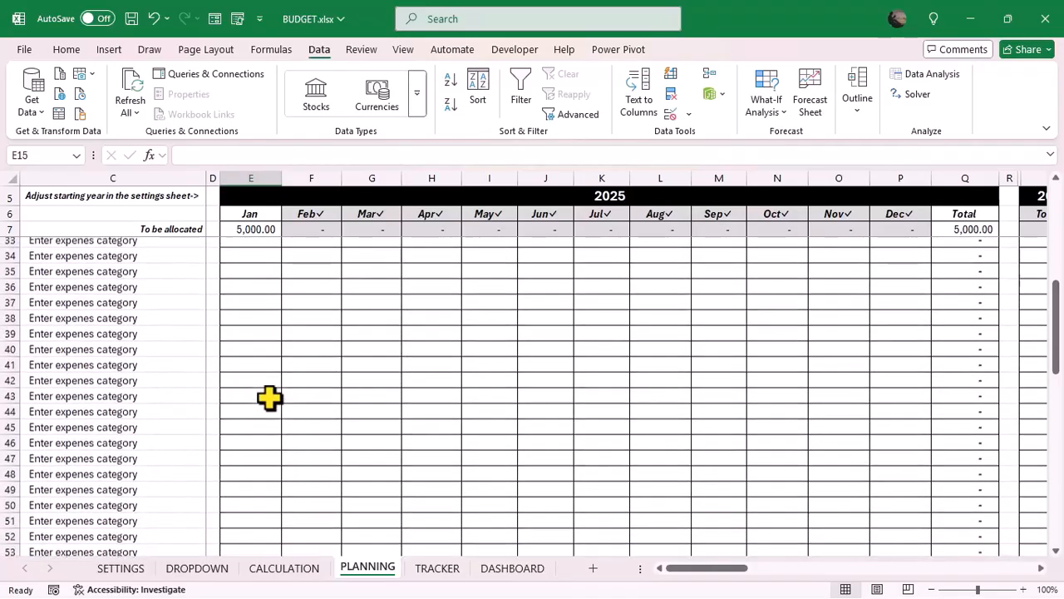
scroll(270, 398, "down", 9)
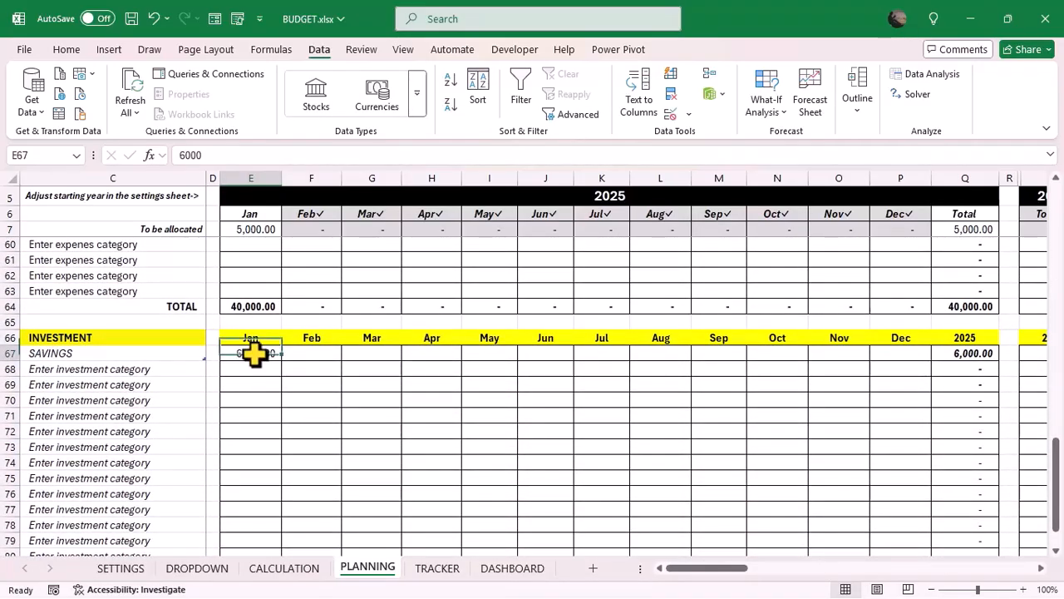
type("1100")
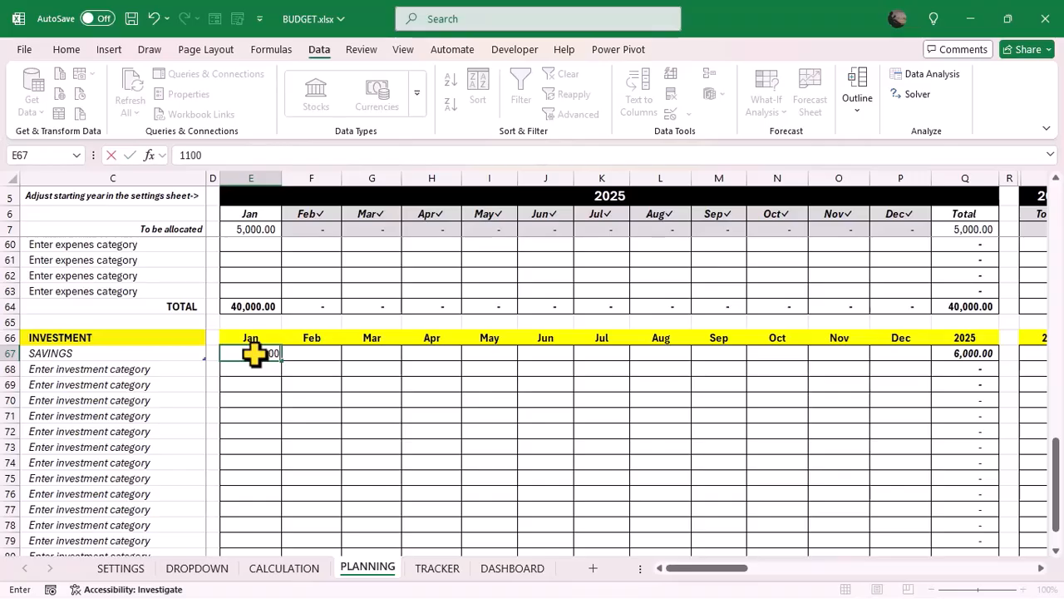
key("Return")
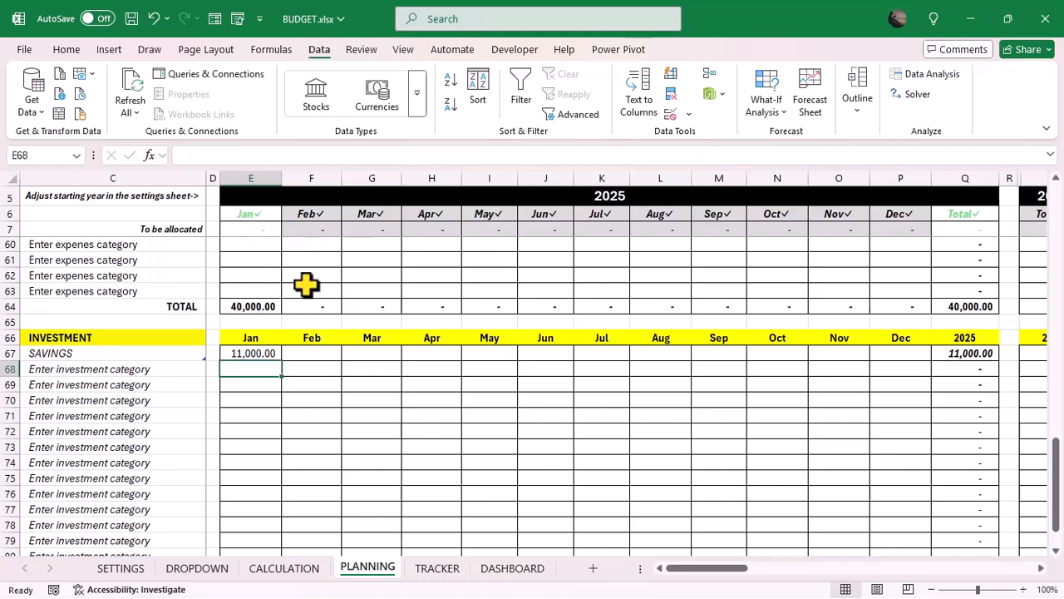
Go back to the INCOME section and highlight the SALARY cells from January to December 2025.
scroll(348, 332, "up", 17)
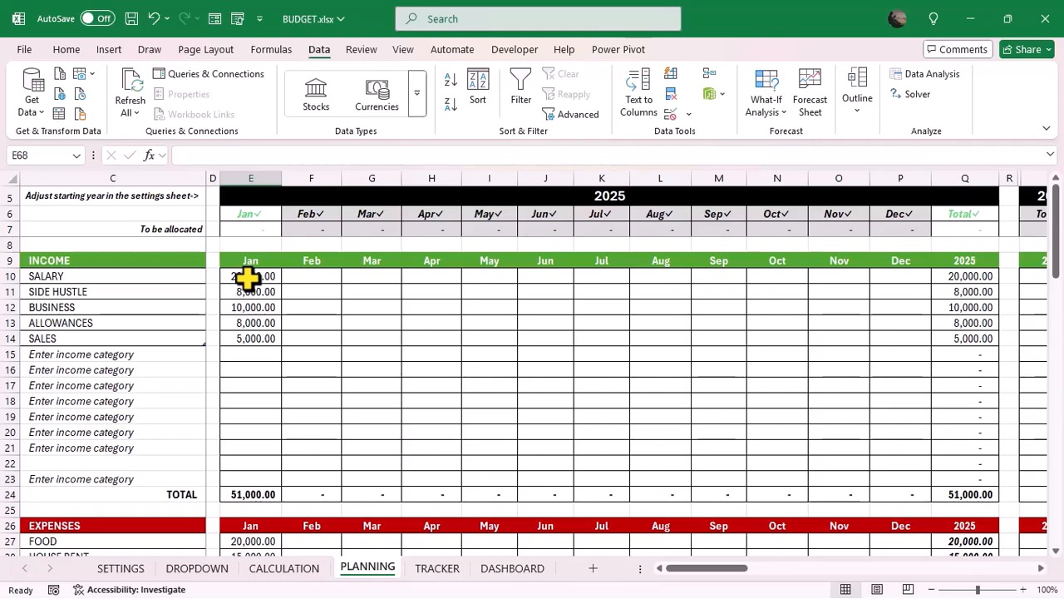
left_click_drag(248, 281, 924, 282)
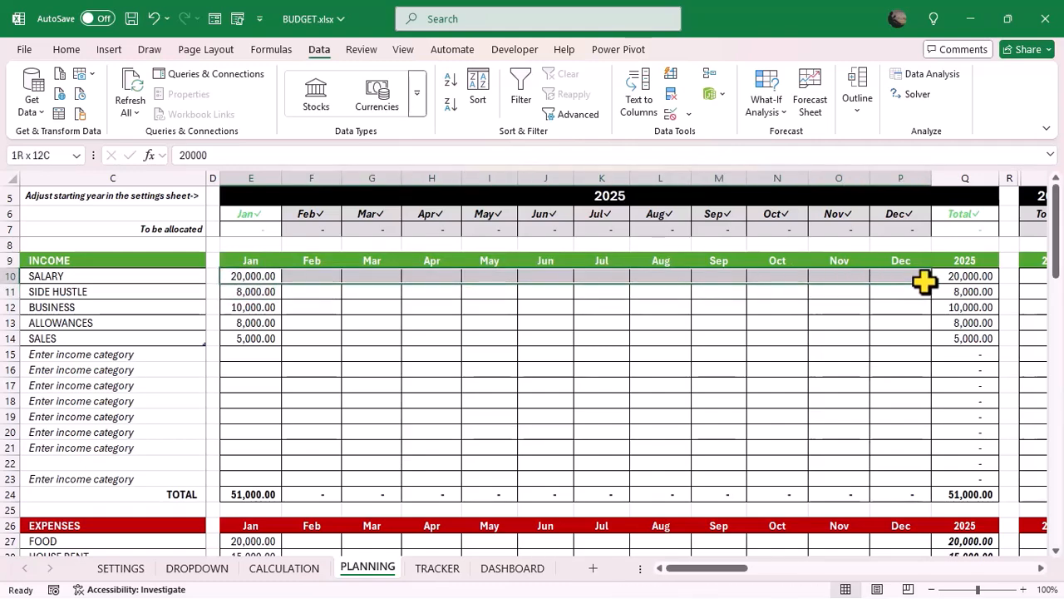
left_click(726, 397)
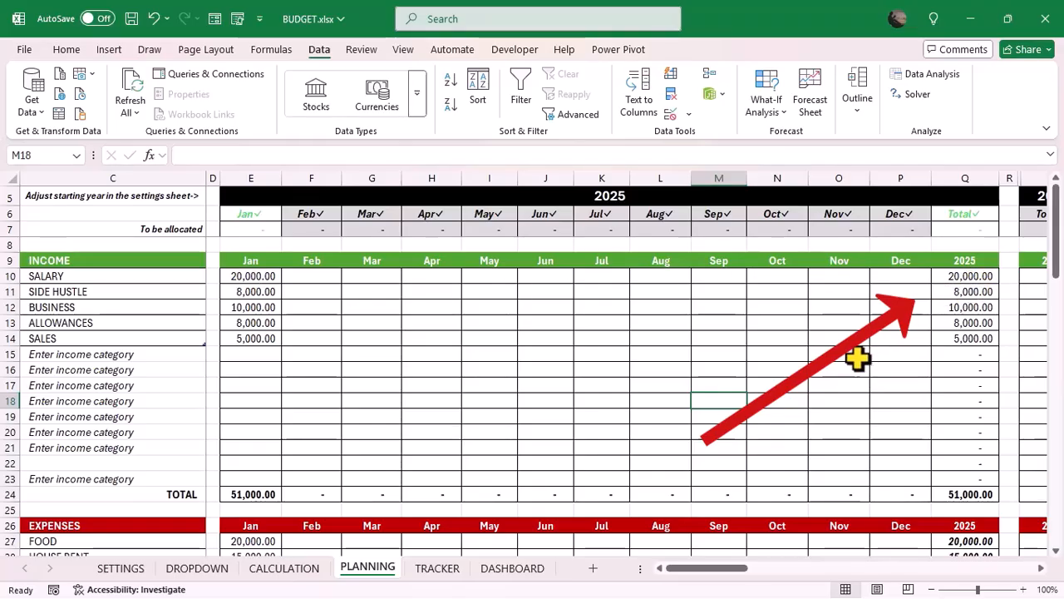
Try 2,000 as the February 2025 planned SALARY to test the yearly total, and clear the entry again.
left_click(305, 276)
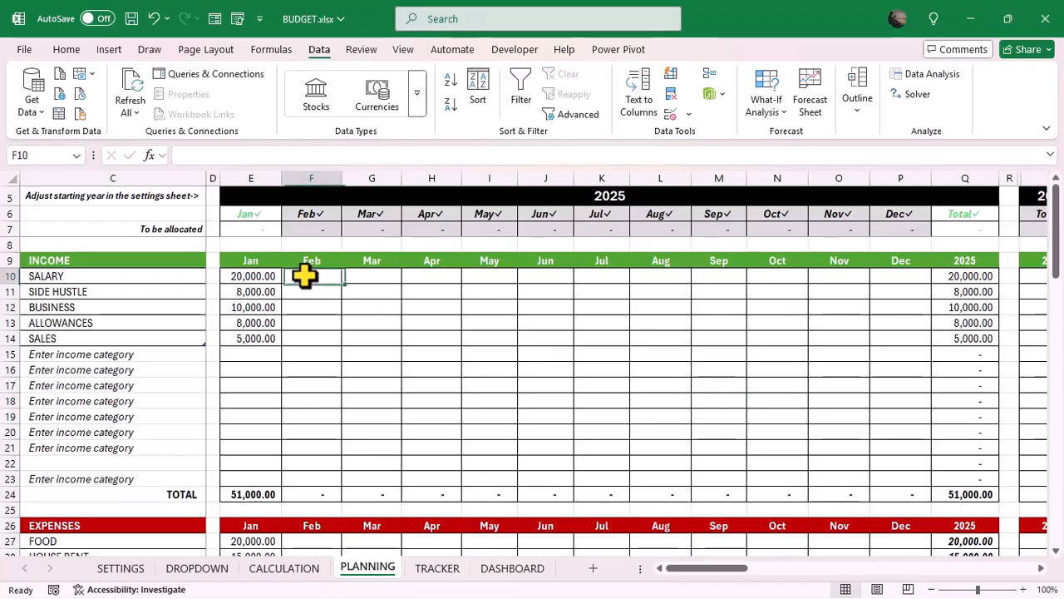
type("2,000")
key("Return")
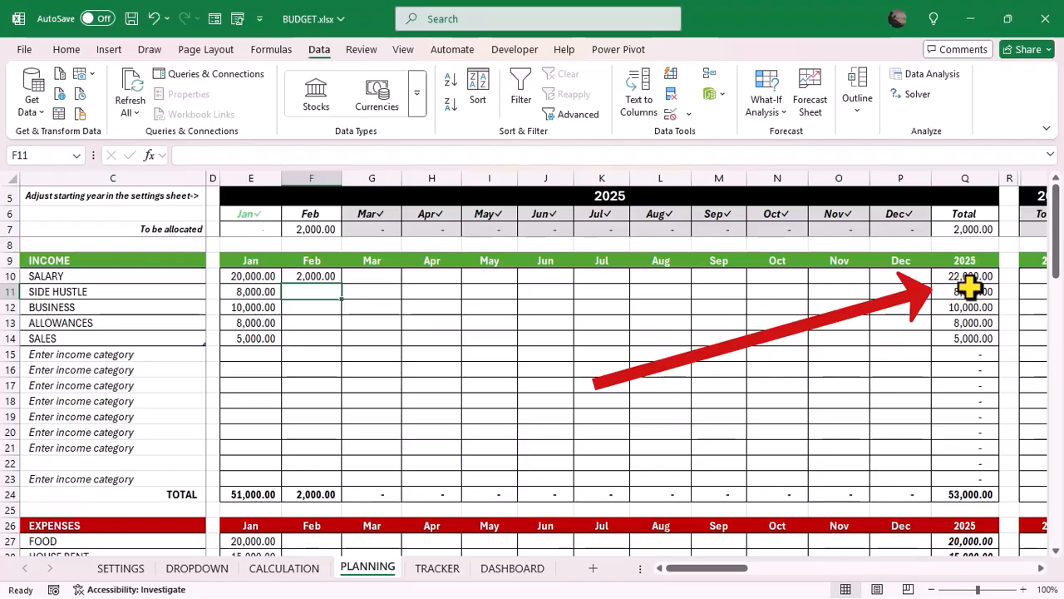
left_click(311, 271)
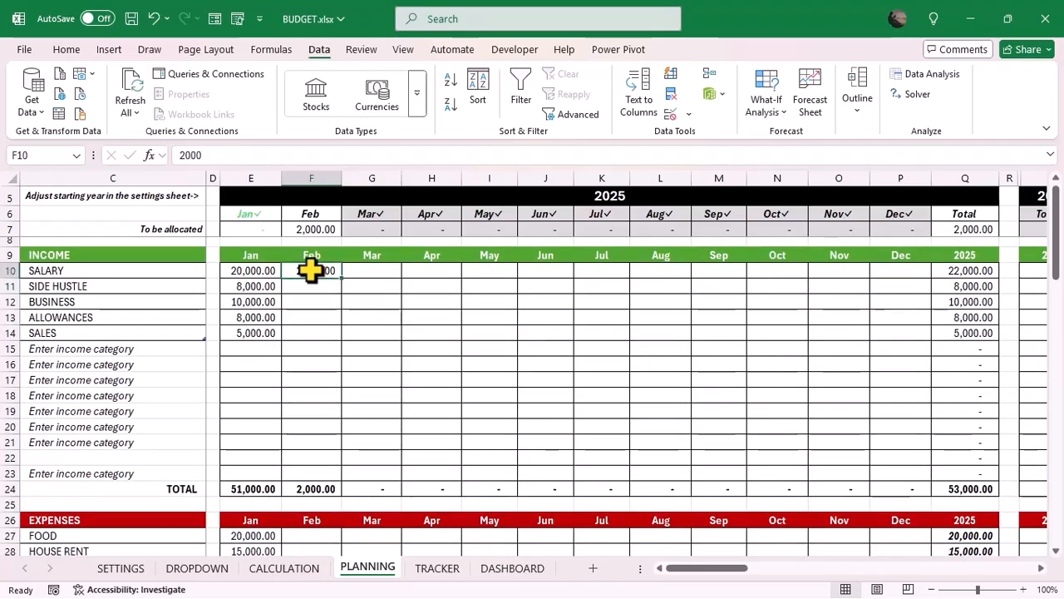
key("Delete")
View the end of the 2025 plan, switch to the TRACKER sheet and examine the last record across to EFFECTIVE DATE.
scroll(358, 523, "down", 20)
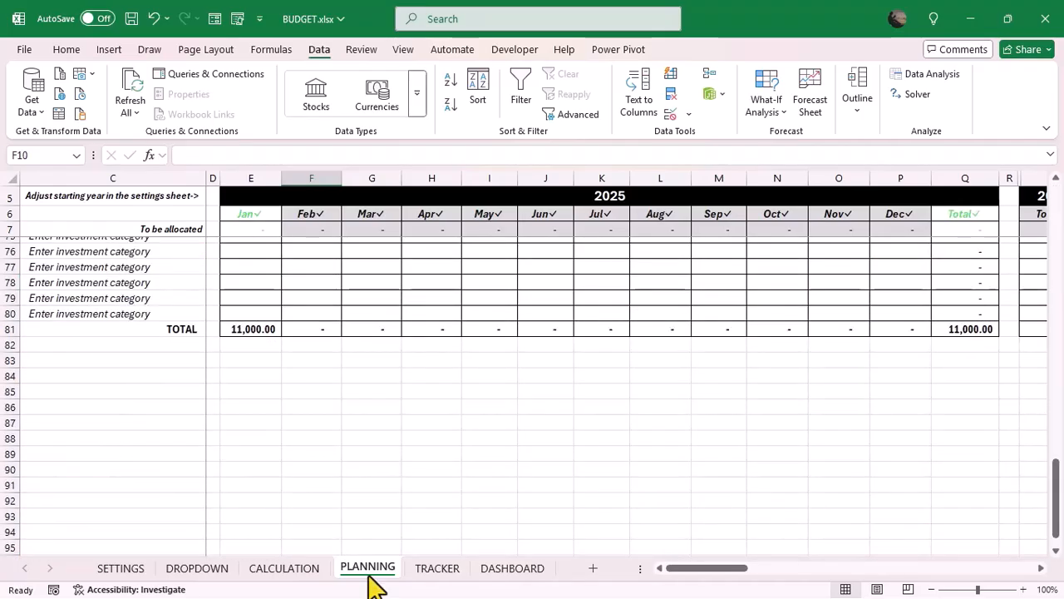
left_click(441, 572)
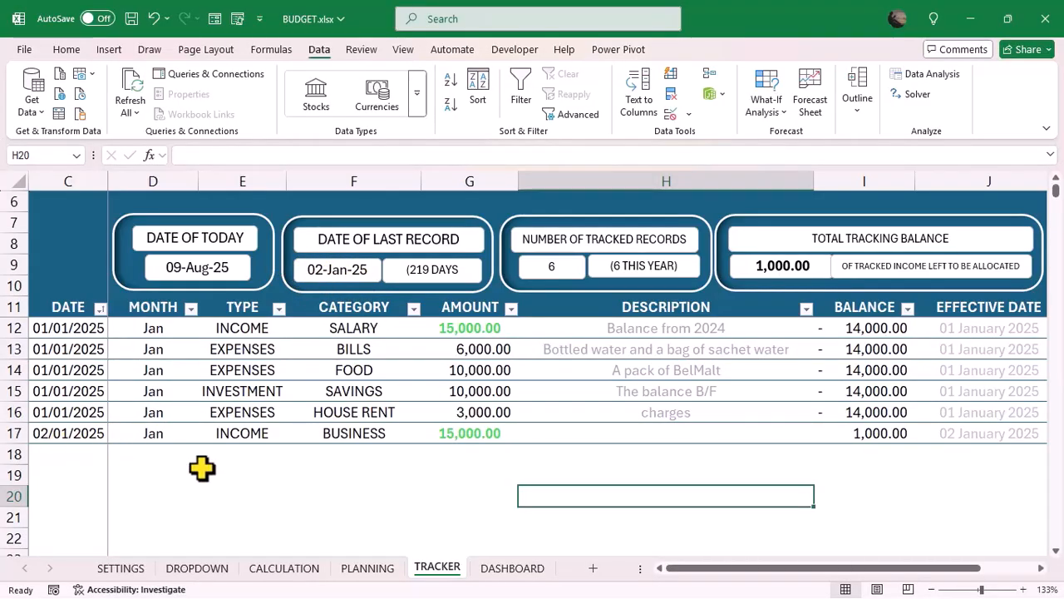
left_click(52, 433)
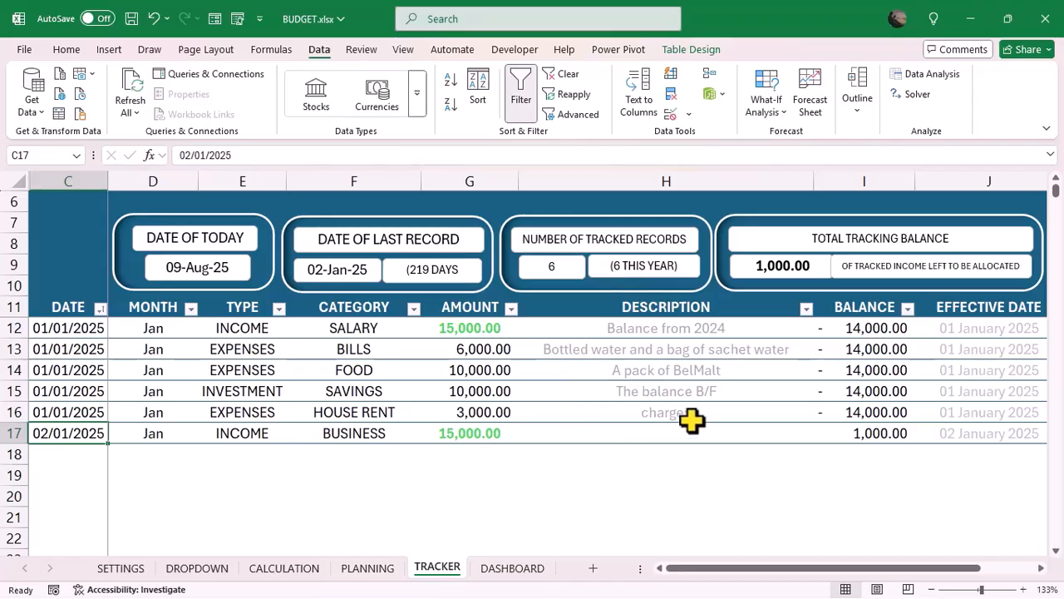
scroll(690, 419, "right", 2)
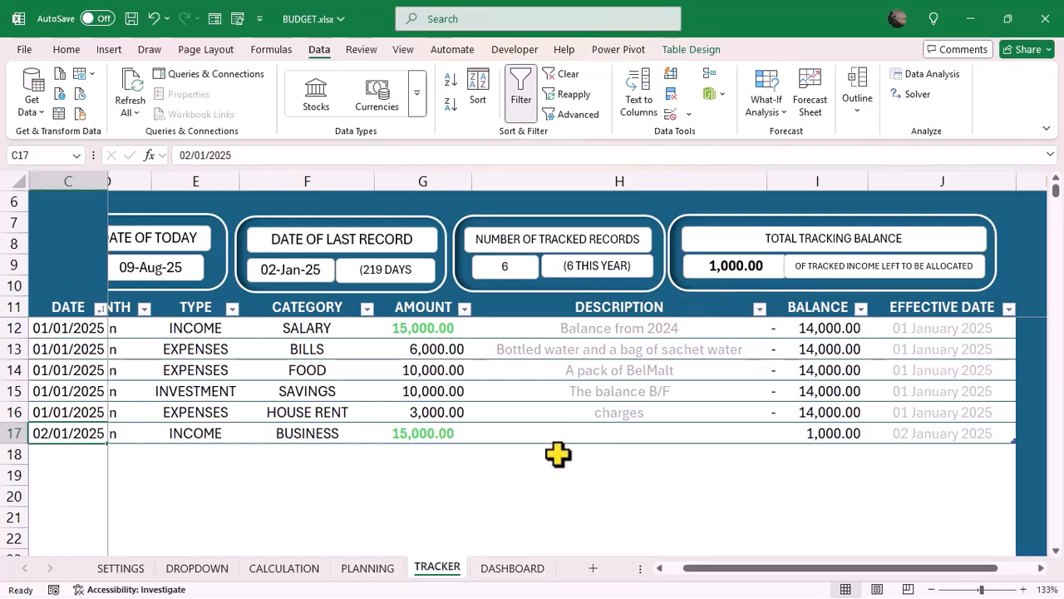
scroll(561, 452, "left", 1)
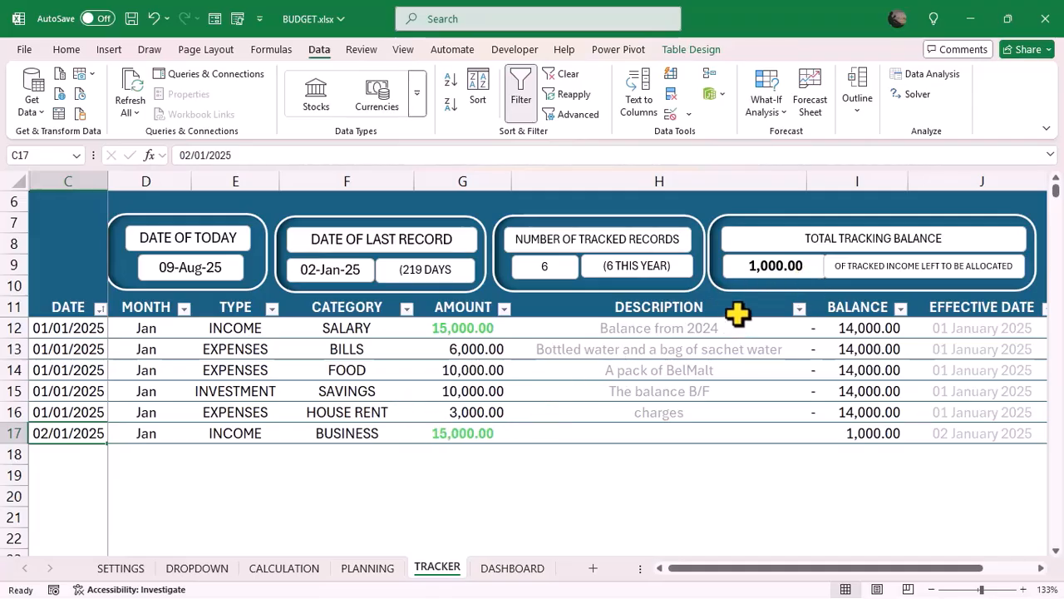
Add a tracker record dated 03/01/2025 below the last one and set its type to INVESTMENT.
left_click(57, 452)
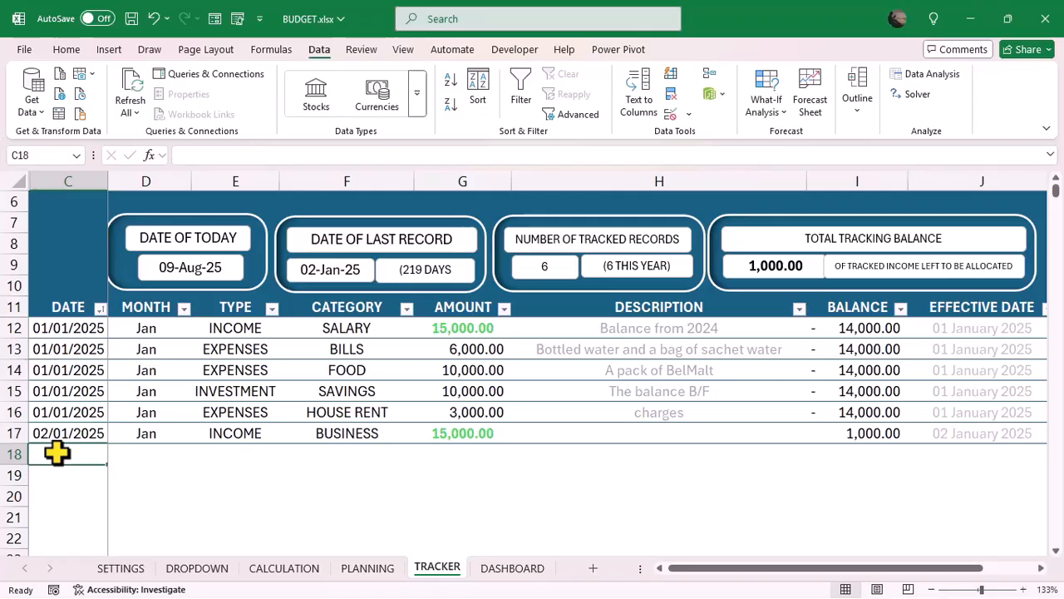
type("03/01/2025")
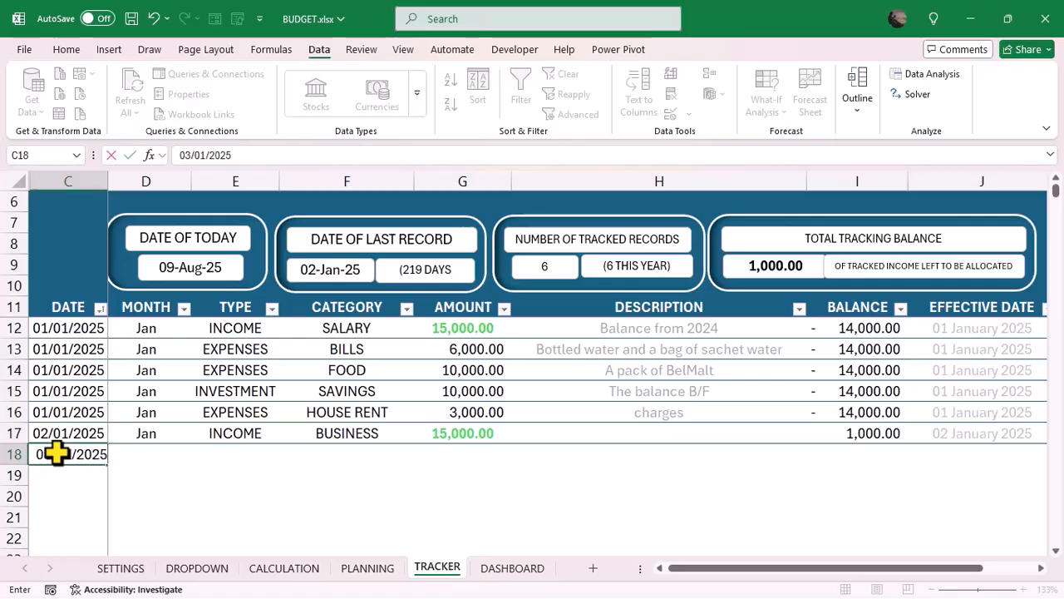
key("Tab")
key("Tab")
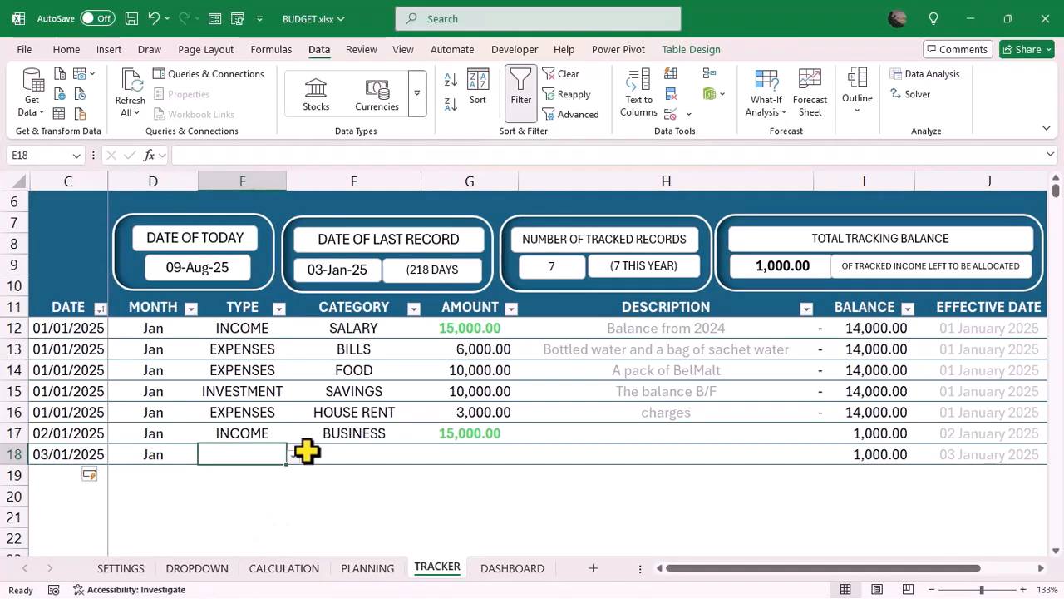
left_click(293, 457)
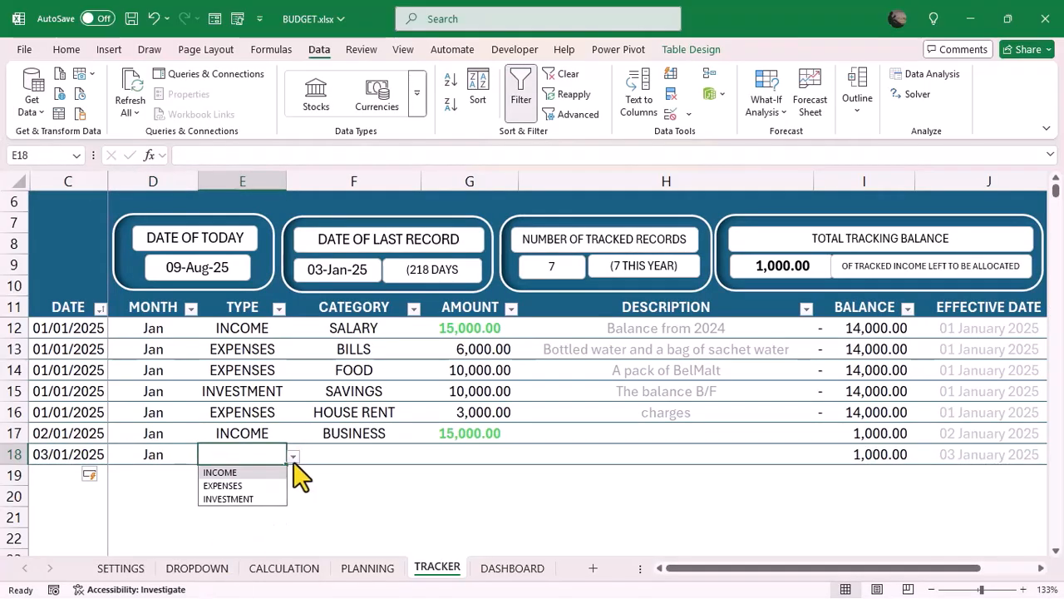
left_click(249, 500)
Set the 03/01/2025 record's category to SAVINGS and its amount to 1,000.
left_click(359, 449)
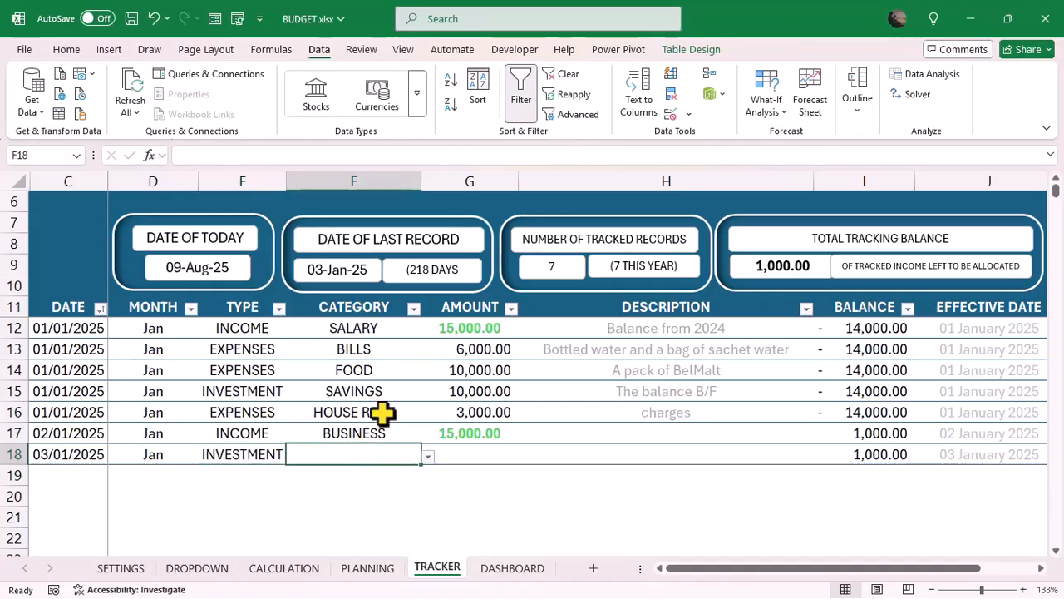
left_click(427, 456)
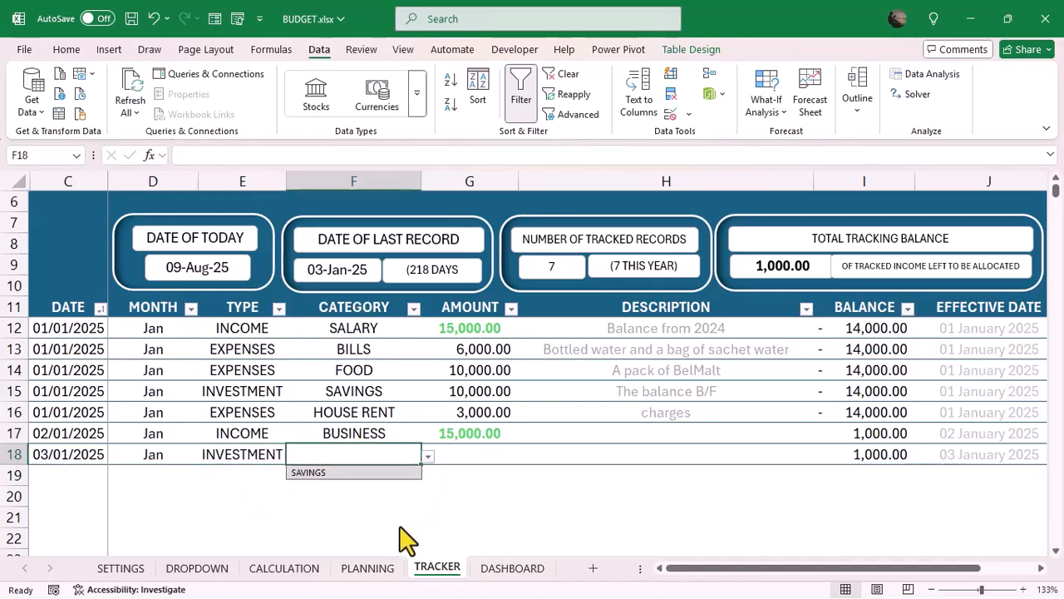
left_click(318, 475)
left_click(458, 453)
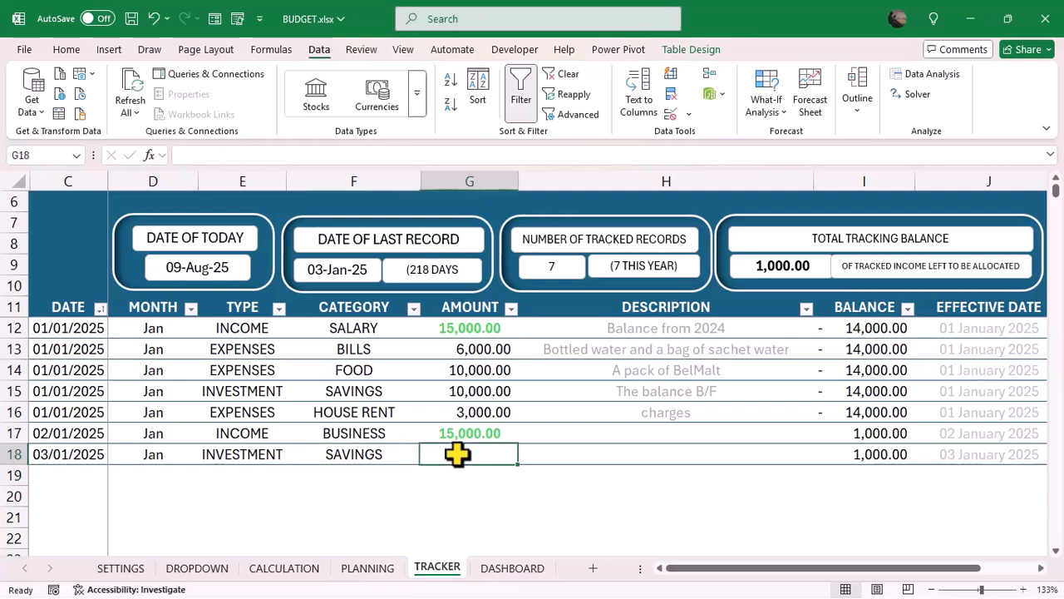
type("1000")
key("Return")
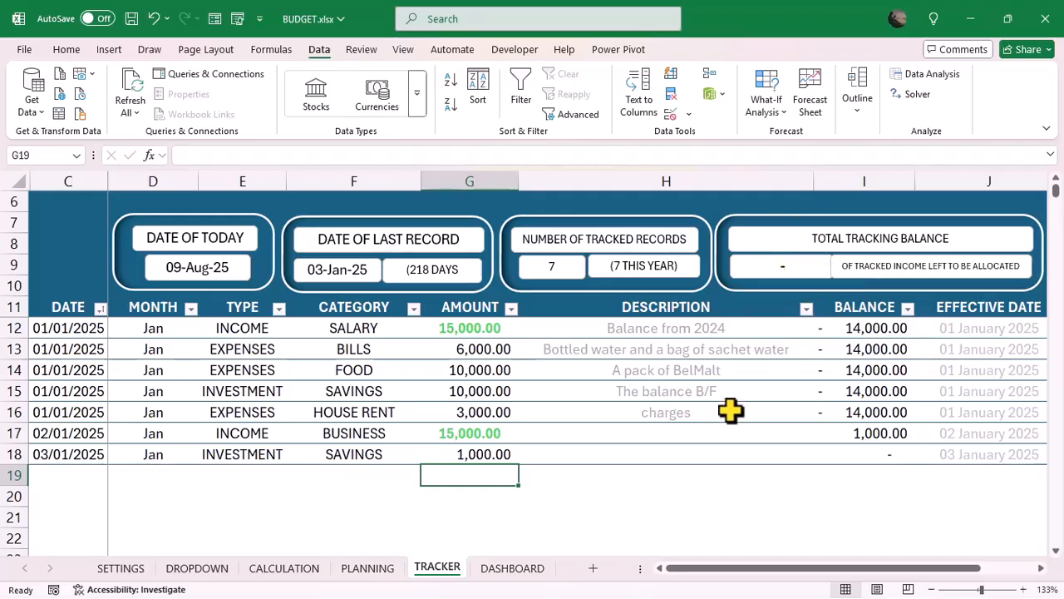
Add a tracker record dated 04/01/2025 directly below the 03/01/2025 record.
left_click(661, 449)
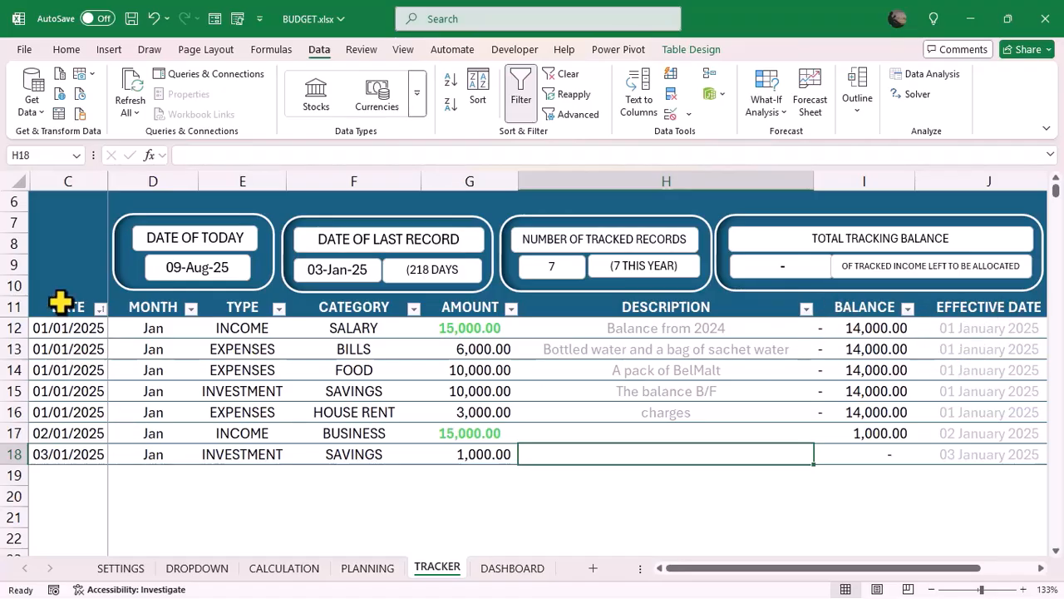
left_click(53, 467)
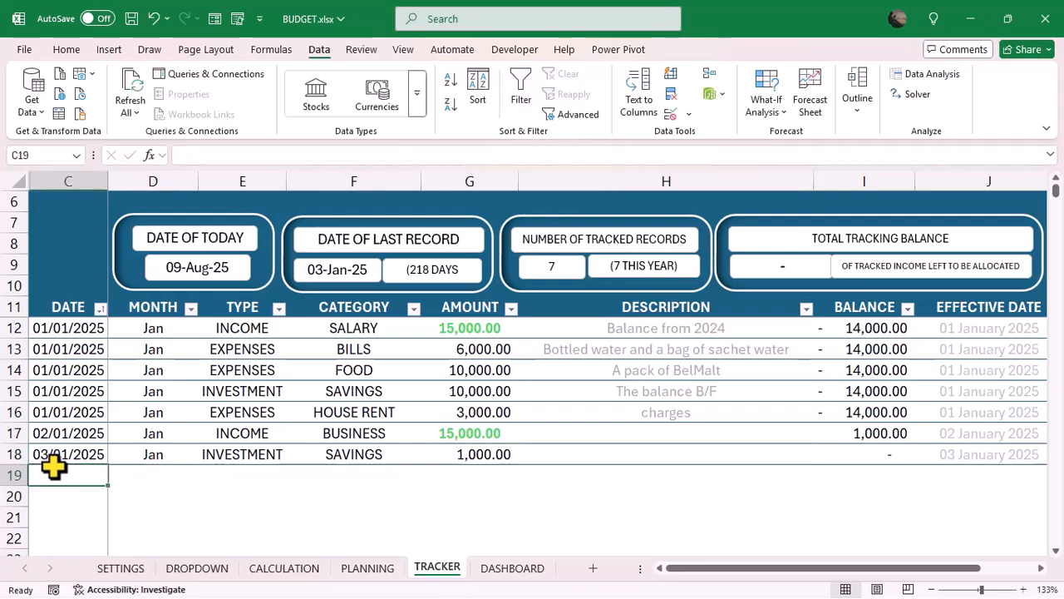
left_click(152, 473)
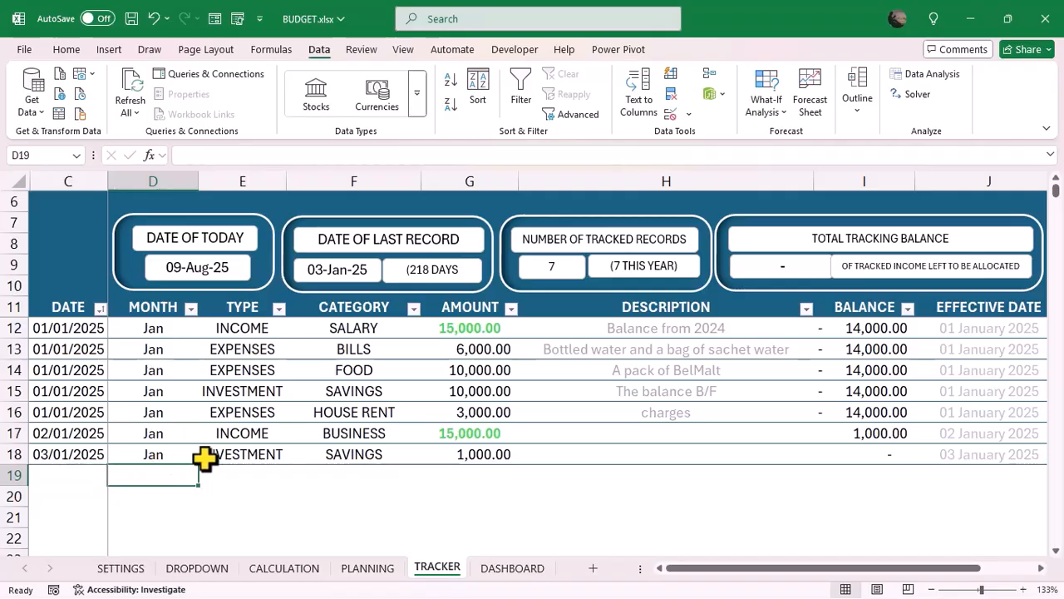
left_click(58, 473)
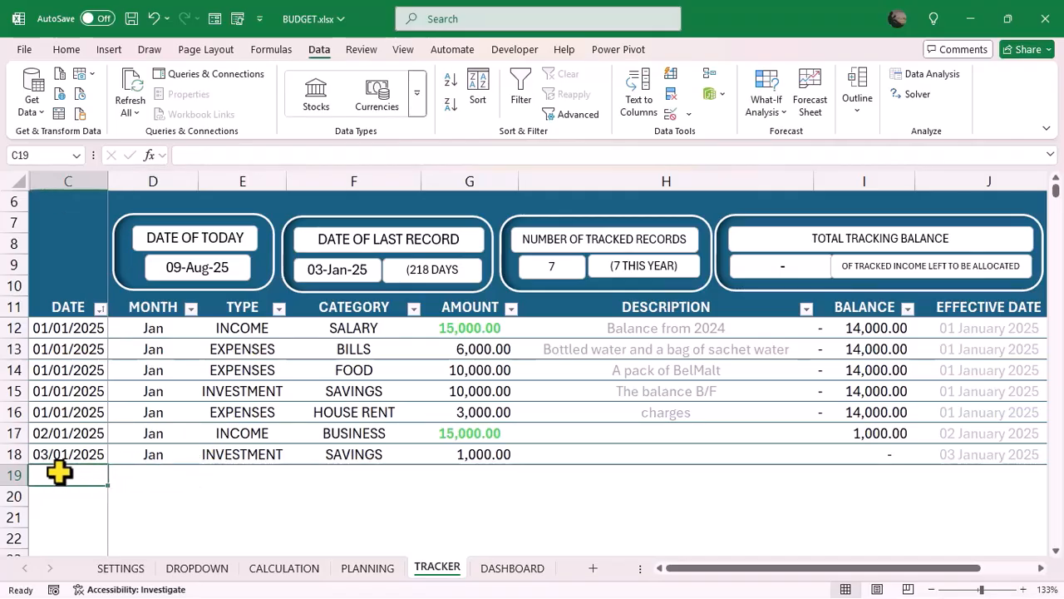
type("04")
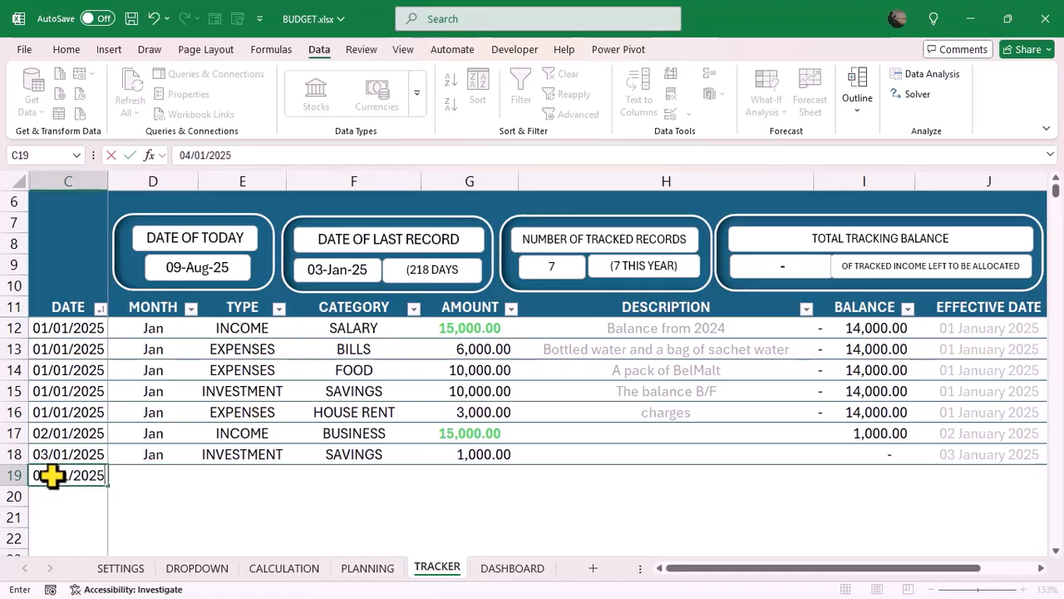
type("/01/2025")
key("Tab")
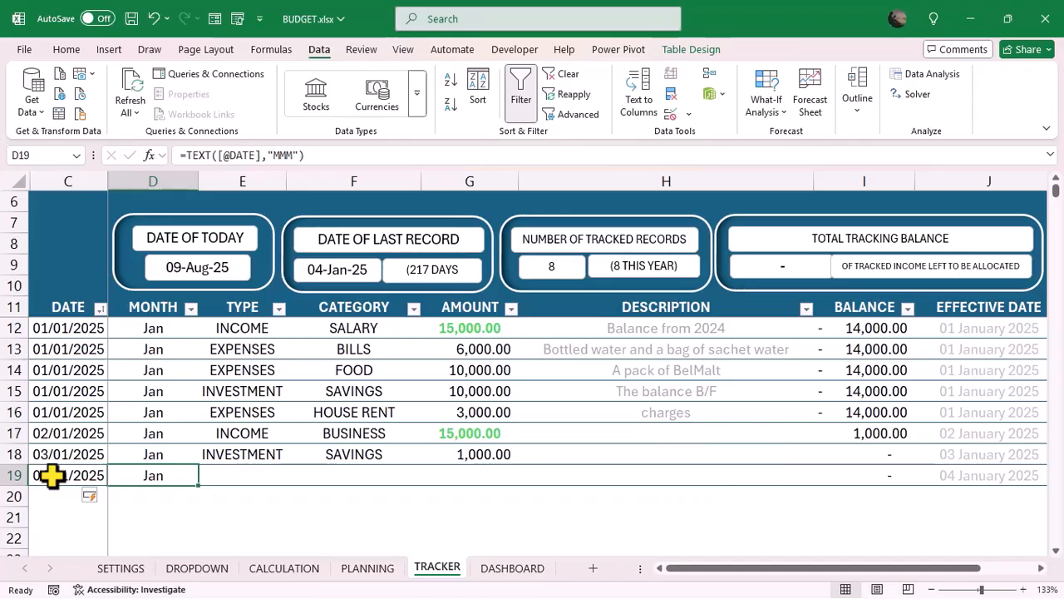
key("Tab")
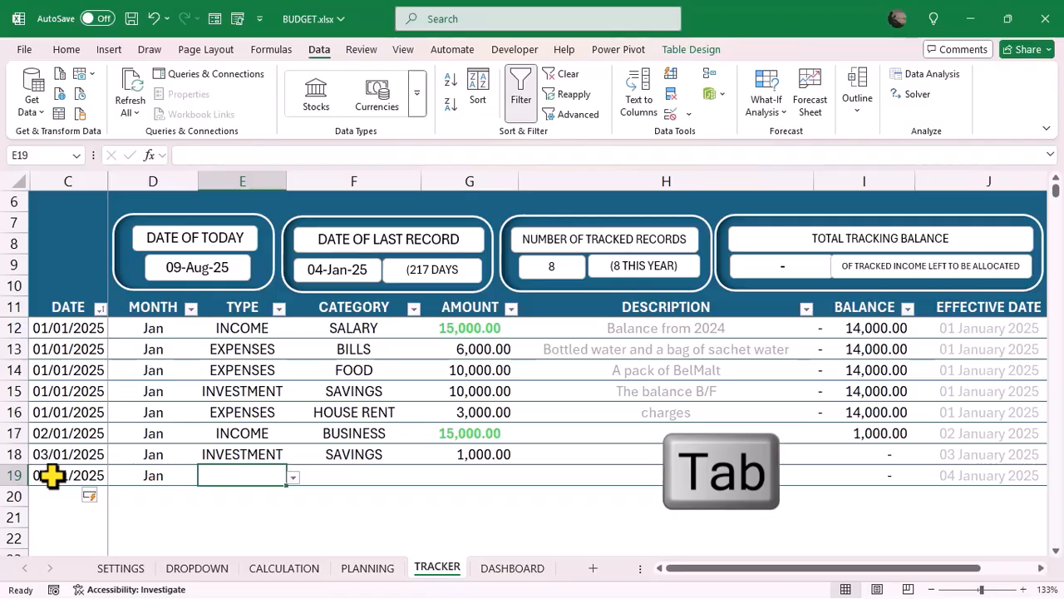
Try INCOME as the 04/01/2025 record's type and view the categories offered for it.
left_click(294, 477)
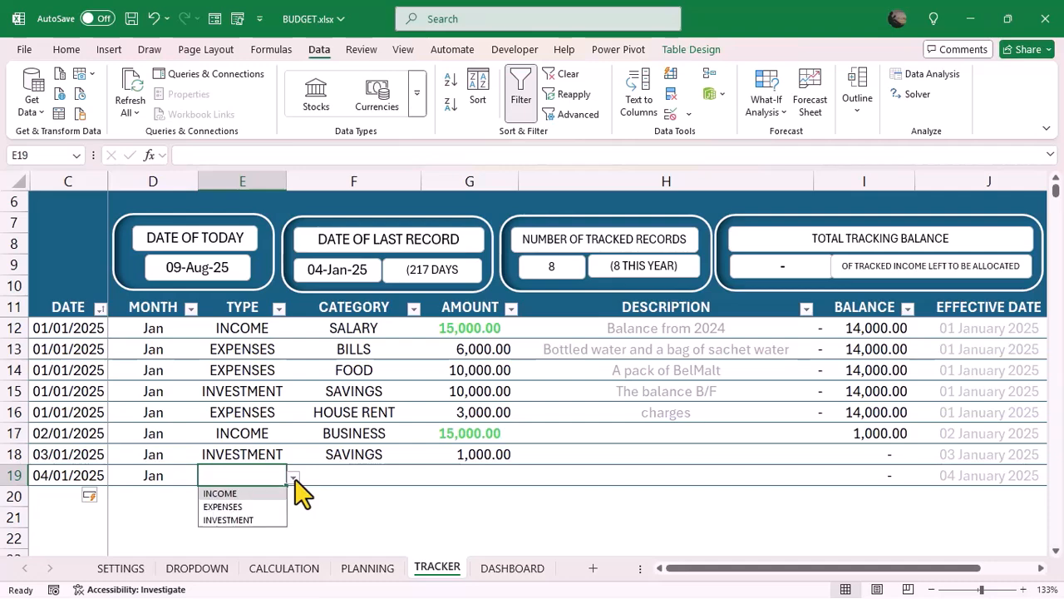
left_click(231, 495)
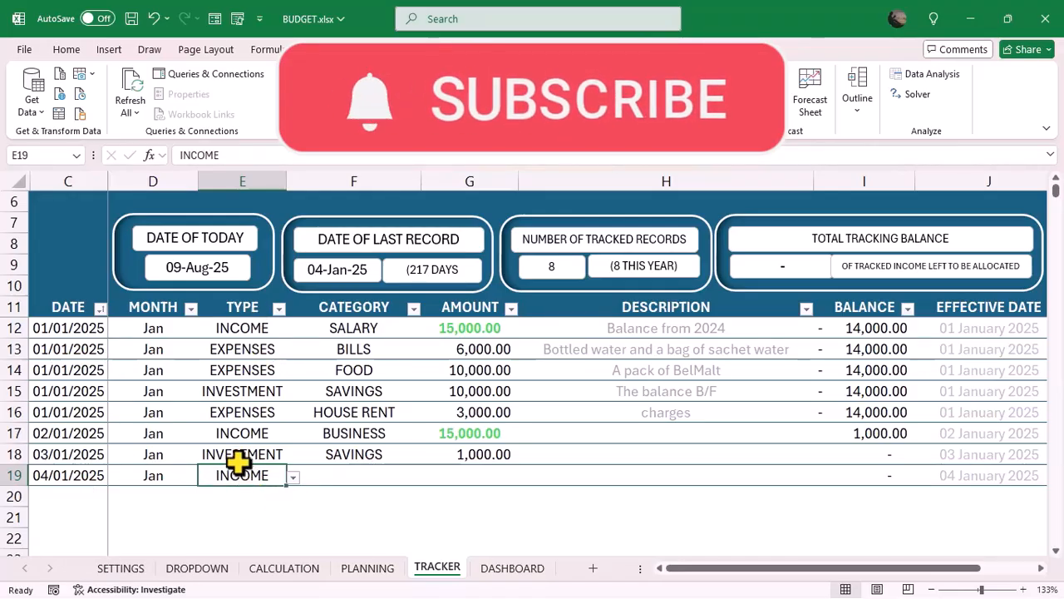
left_click(349, 472)
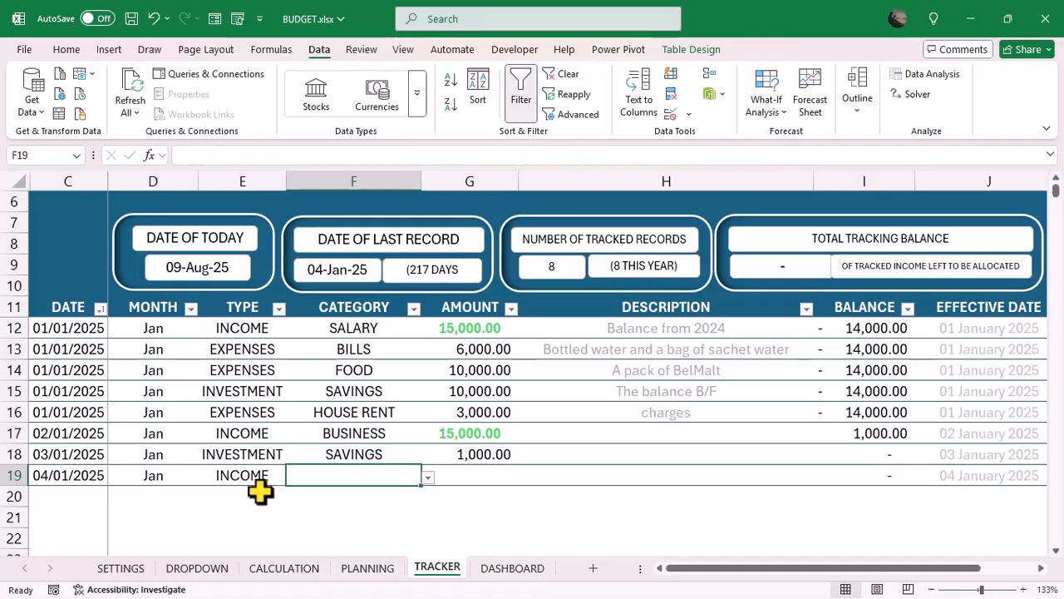
left_click(428, 478)
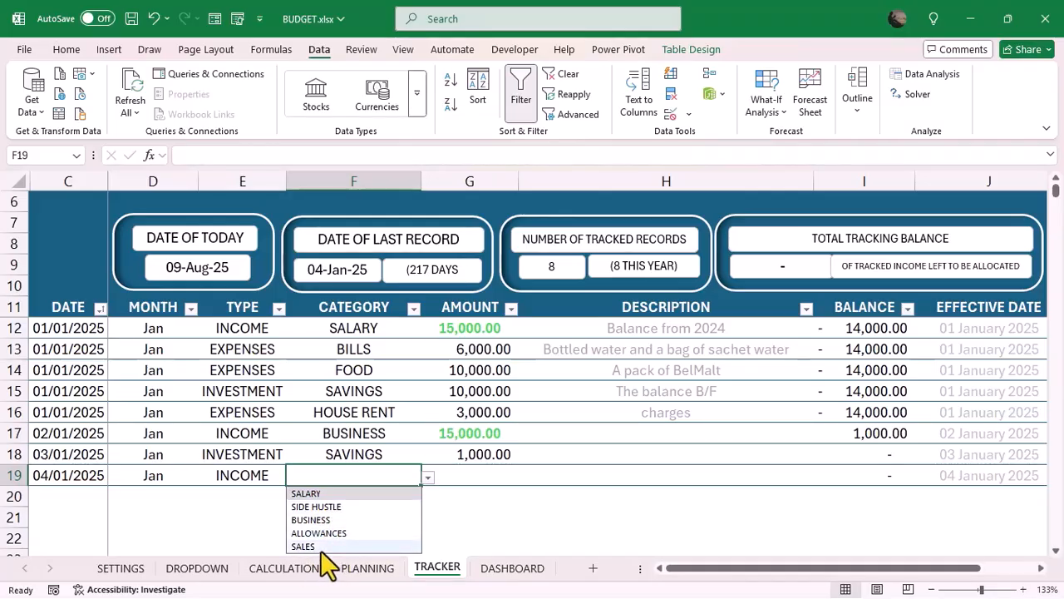
Set the 04/01/2025 record's type to EXPENSES and view the categories offered for it.
left_click(231, 471)
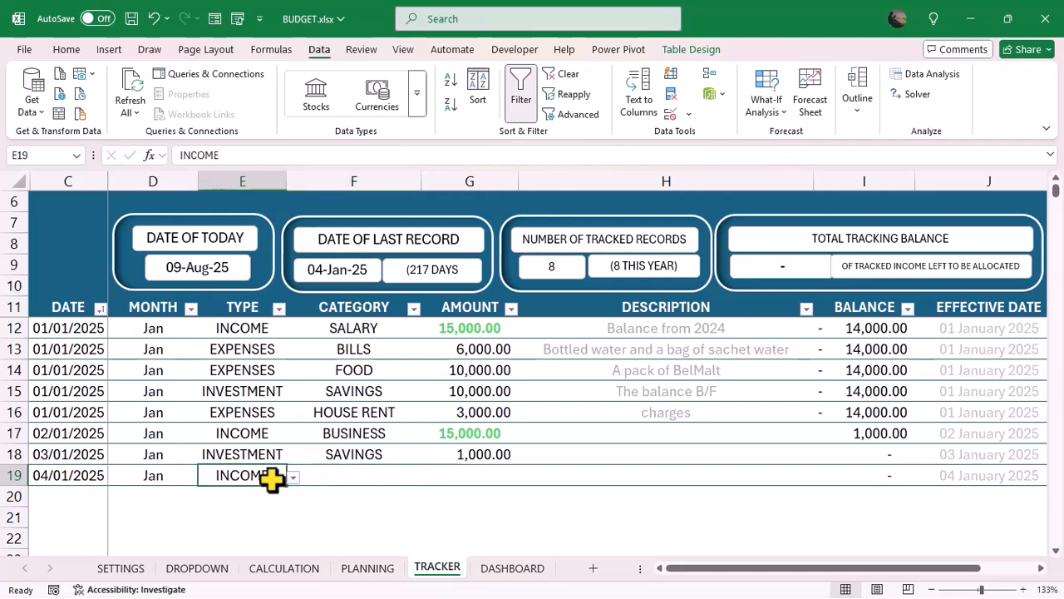
left_click(291, 478)
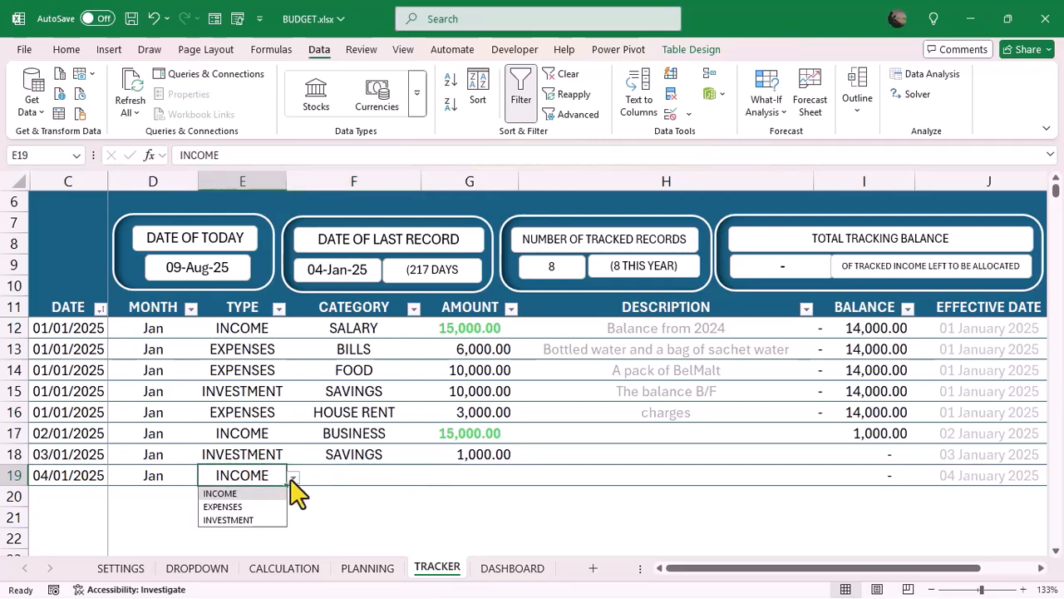
left_click(221, 503)
left_click(350, 471)
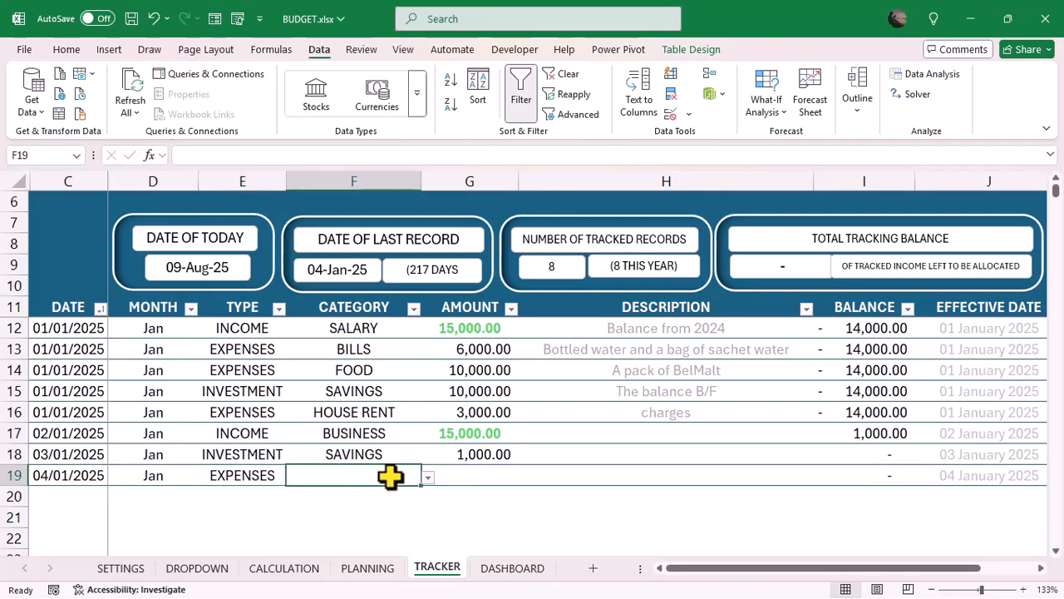
left_click(427, 479)
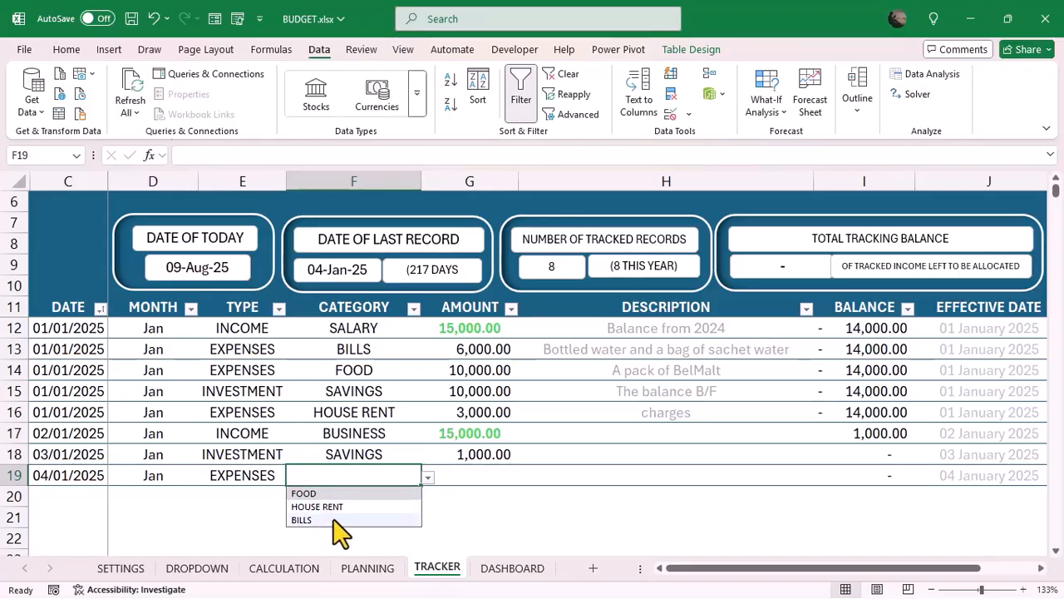
key("Escape")
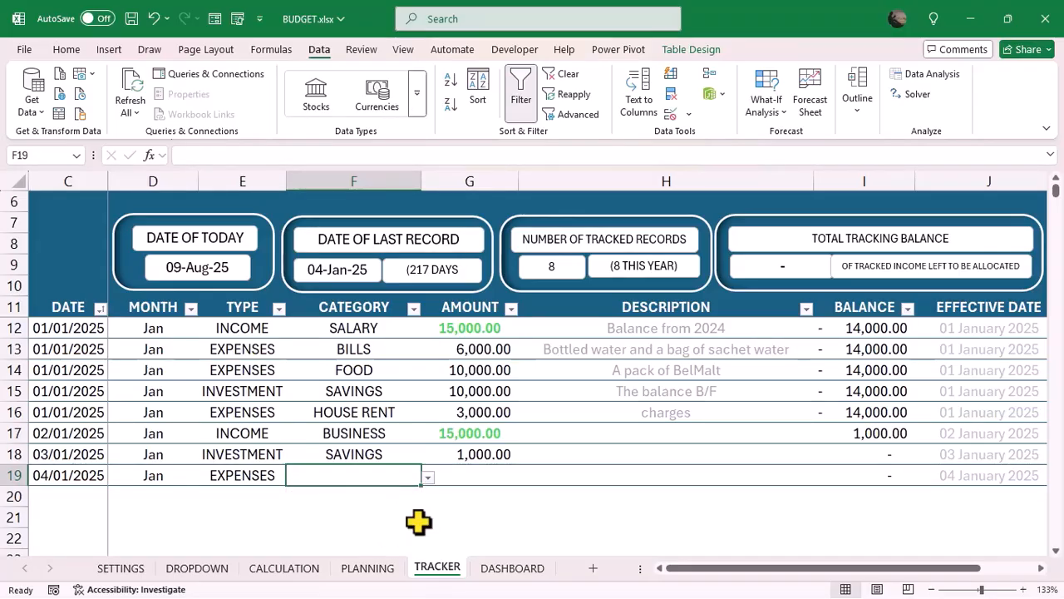
Compare the new record's category choices with the income and expense categories on the PLANNING sheet, and return to TRACKER.
left_click(428, 477)
left_click(350, 572)
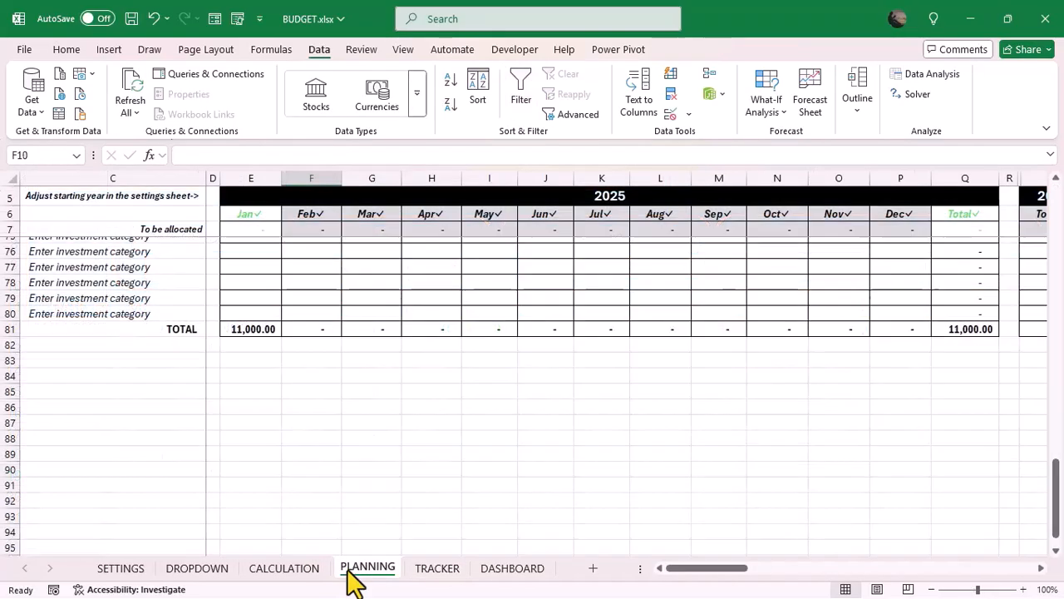
scroll(229, 397, "up", 12)
left_click(441, 570)
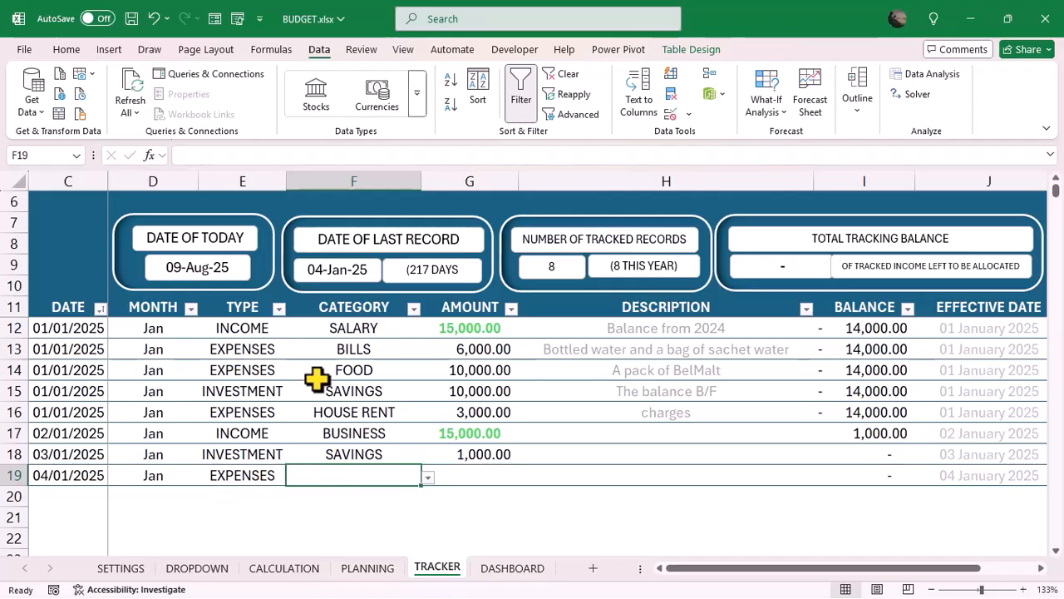
left_click(427, 478)
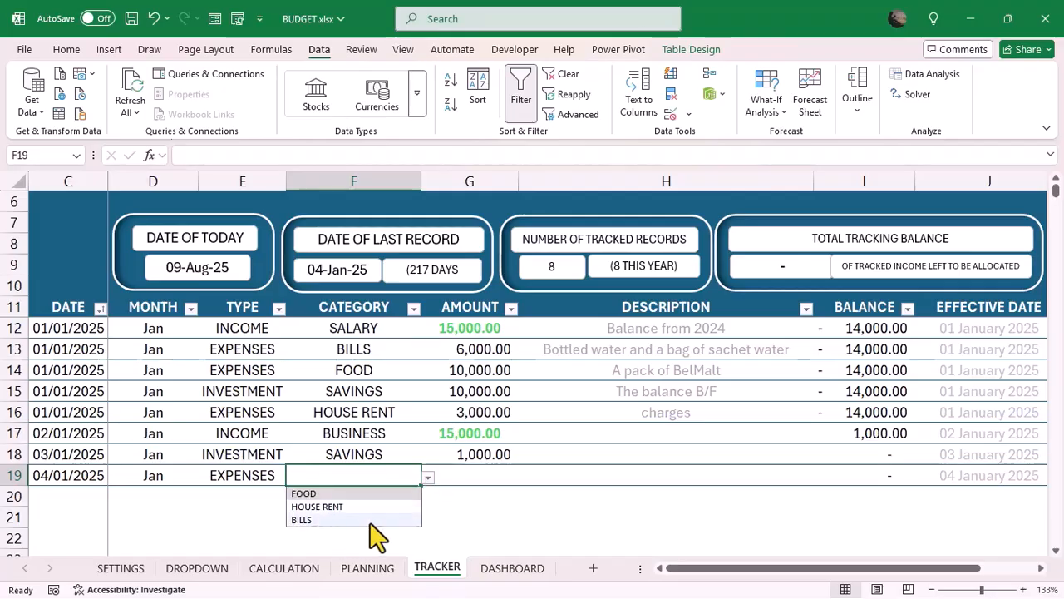
key("Escape")
left_click(378, 572)
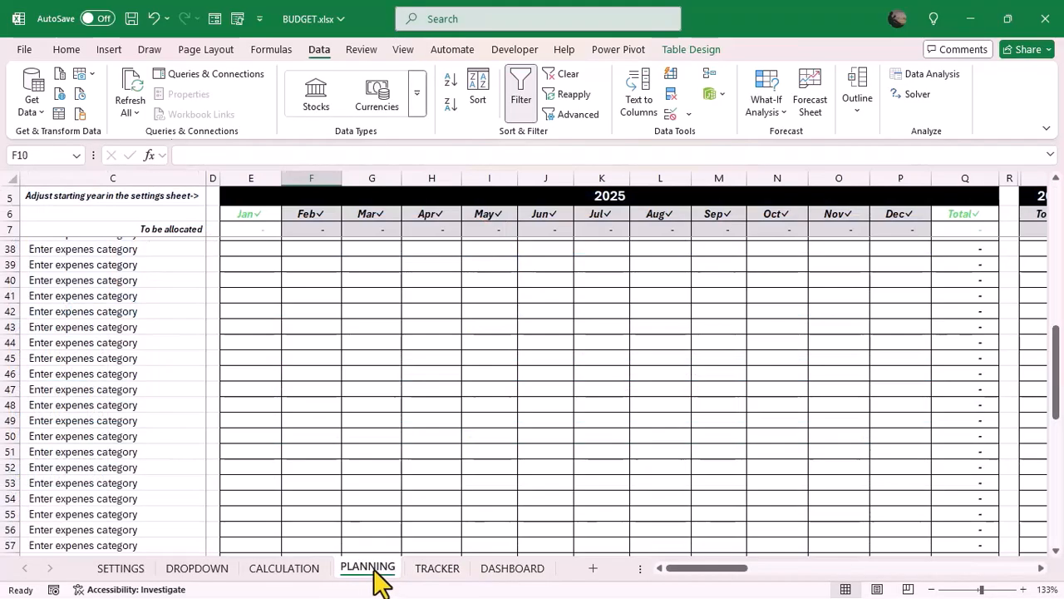
scroll(67, 324, "up", 10)
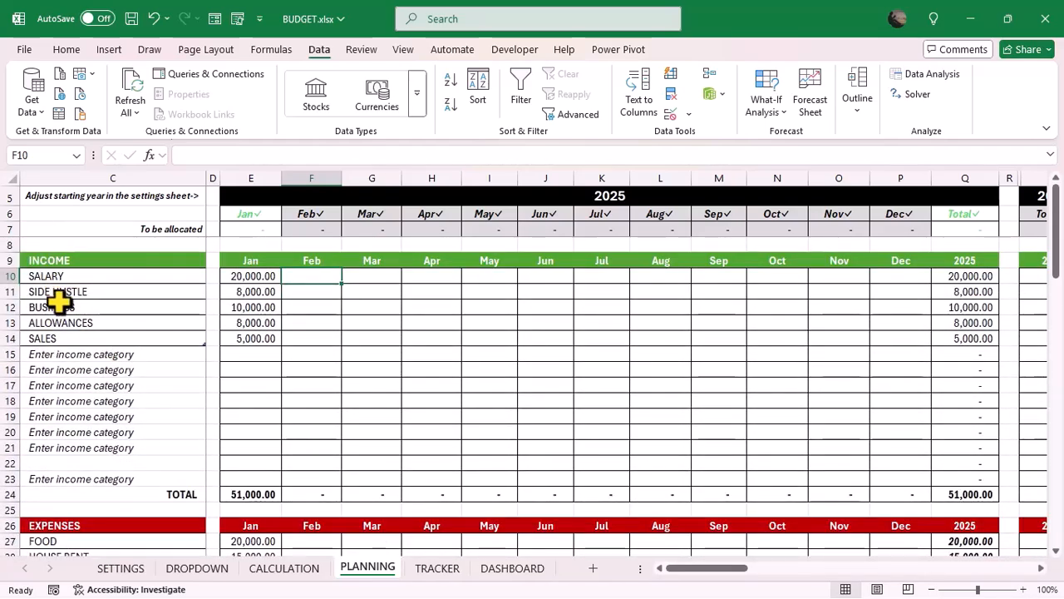
key("ctrl+Page_Down")
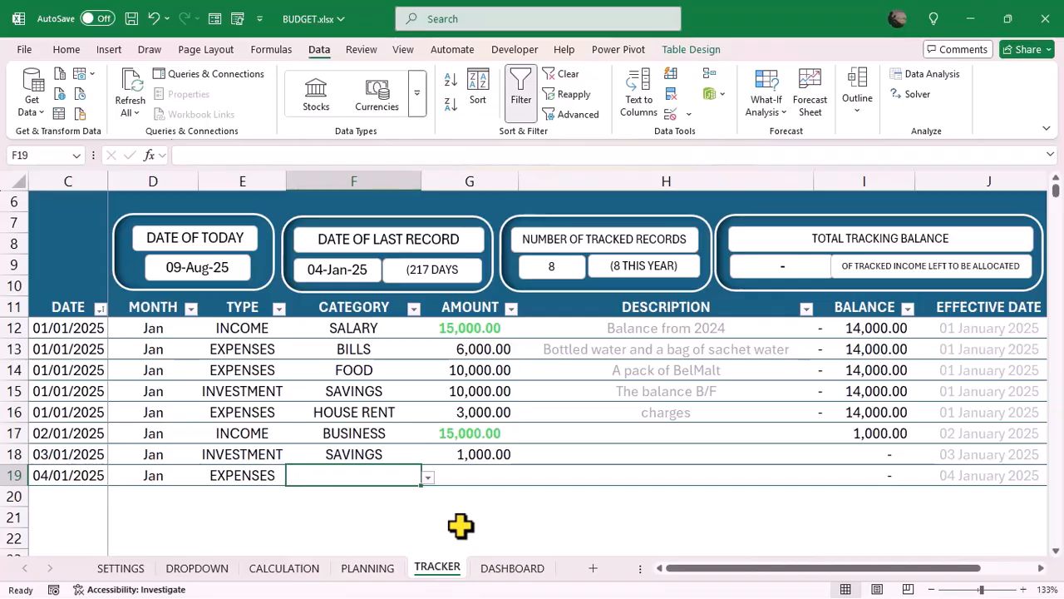
Set the 04/01/2025 record's category to FOOD and its amount to 2,000.
left_click(429, 478)
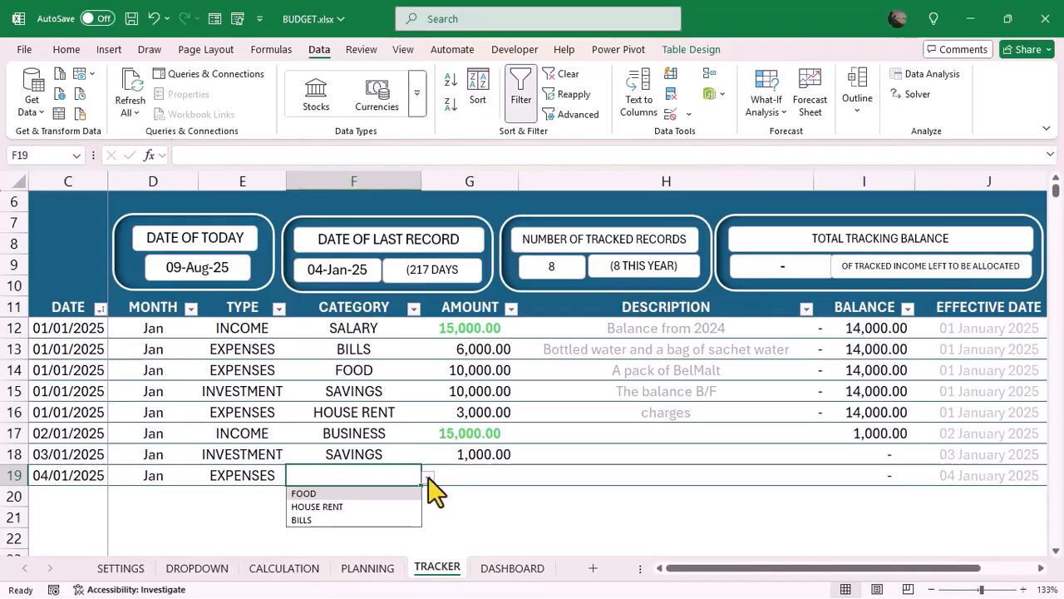
left_click(324, 495)
key("Tab")
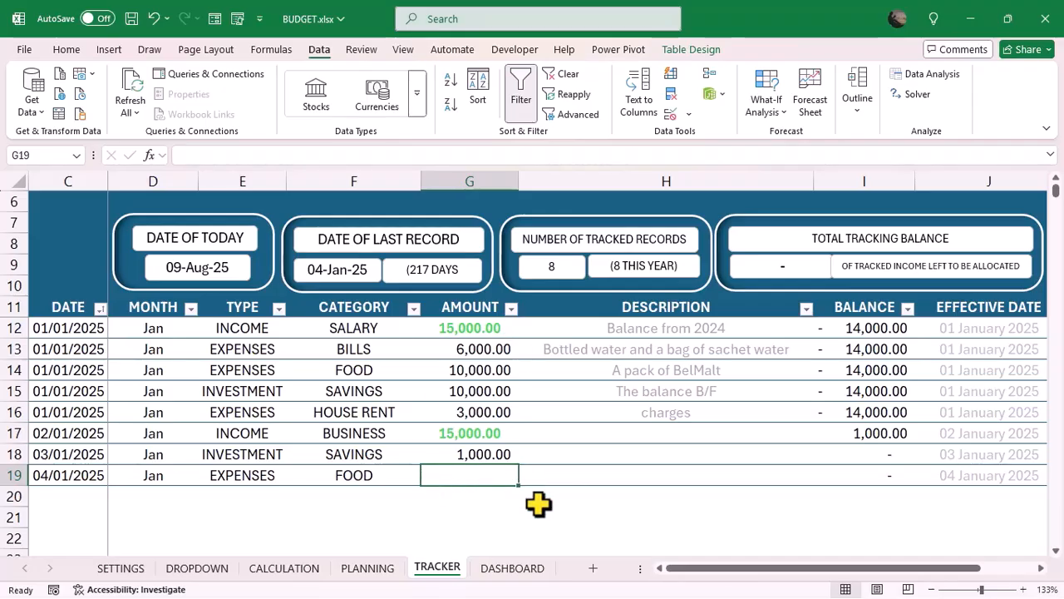
type("2,00")
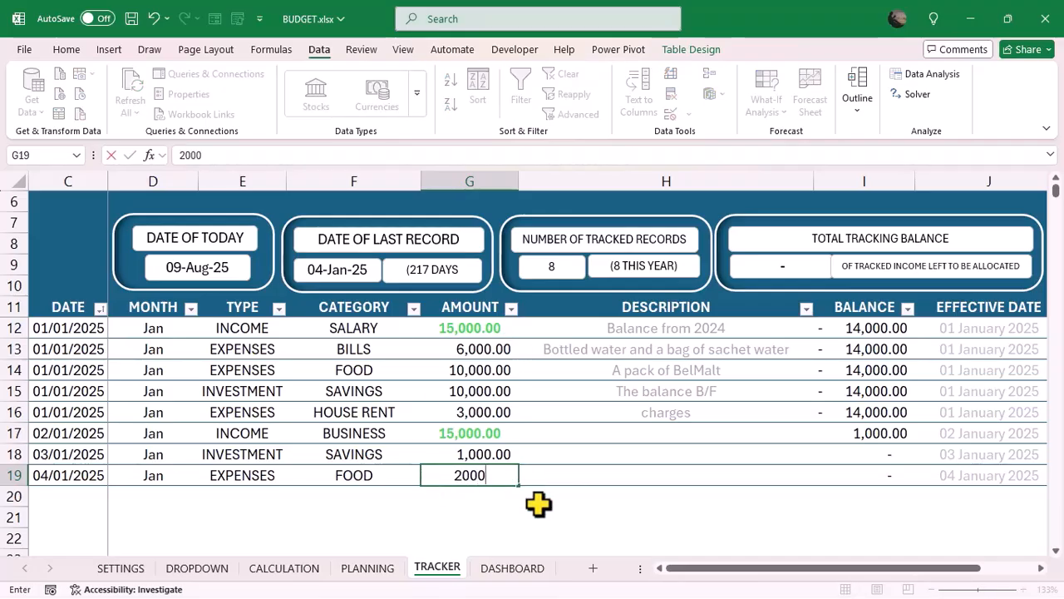
type("0")
key("Tab")
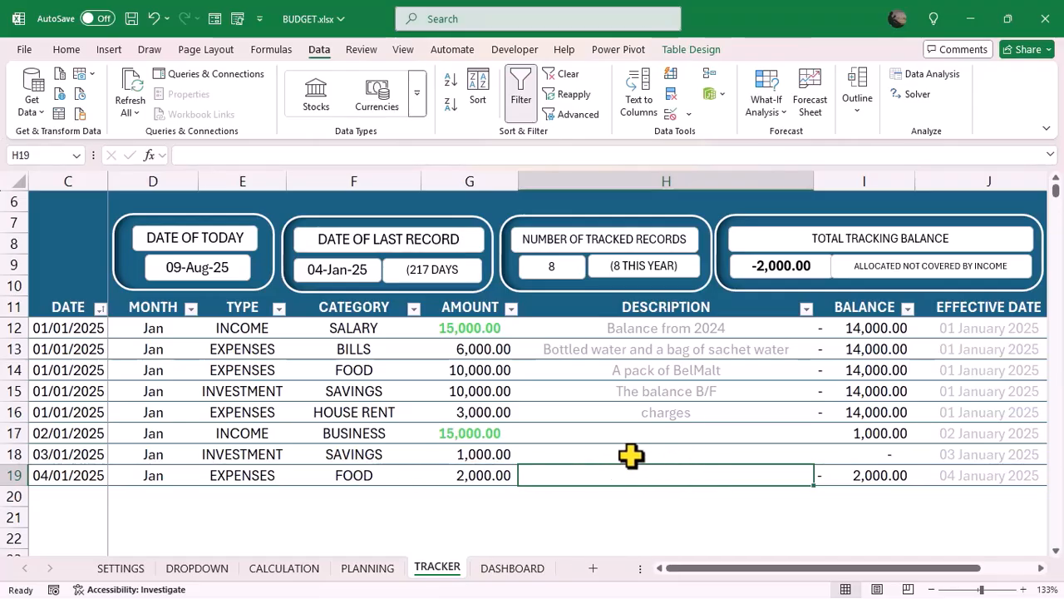
Enter "A bag of rice" as the description of the 04/01/2025 FOOD record.
left_click(640, 433)
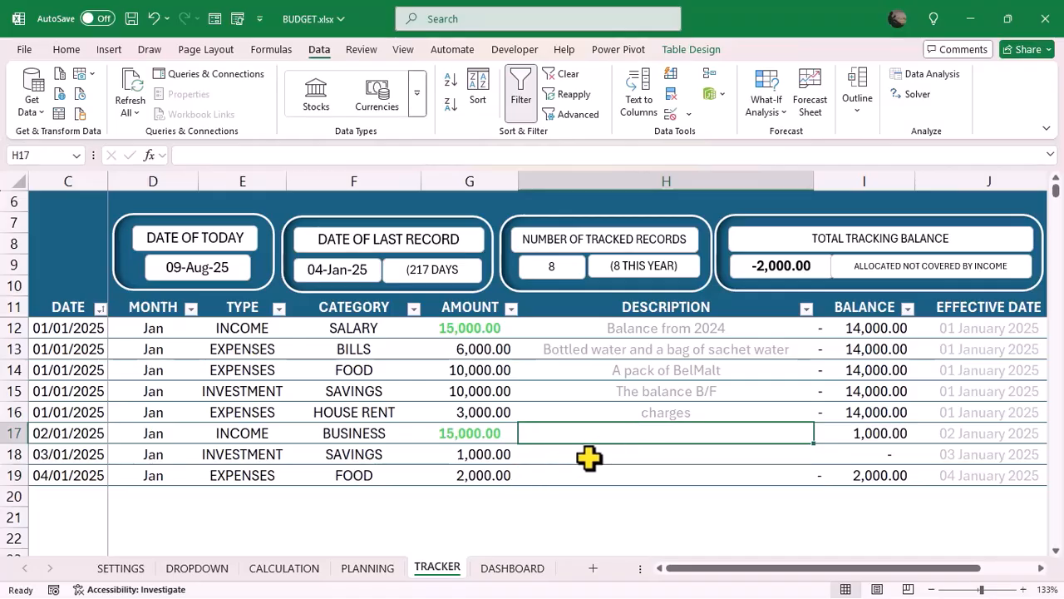
left_click(616, 470)
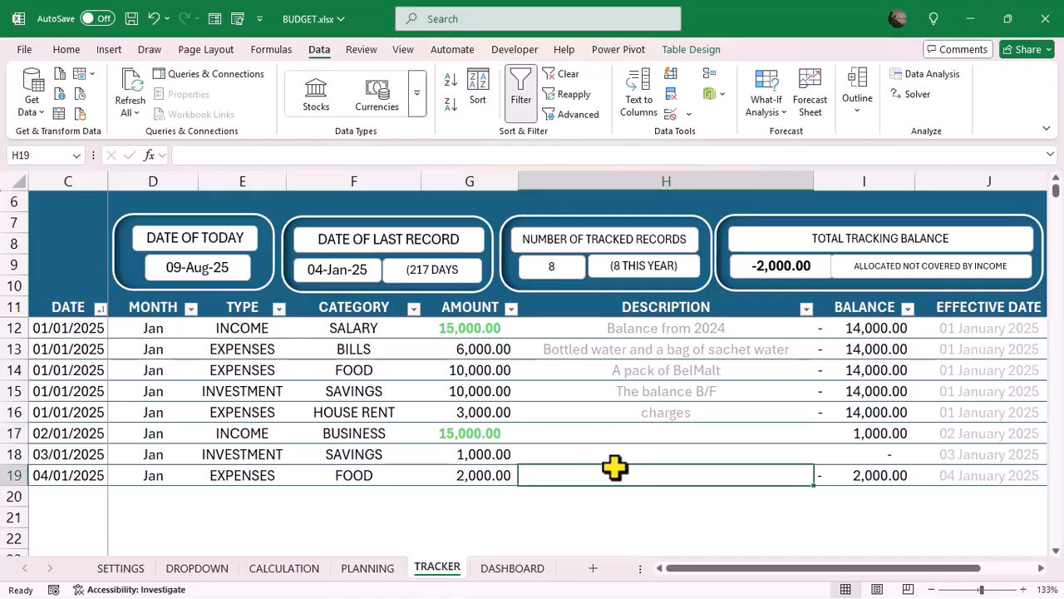
left_click(667, 435)
left_click(661, 456)
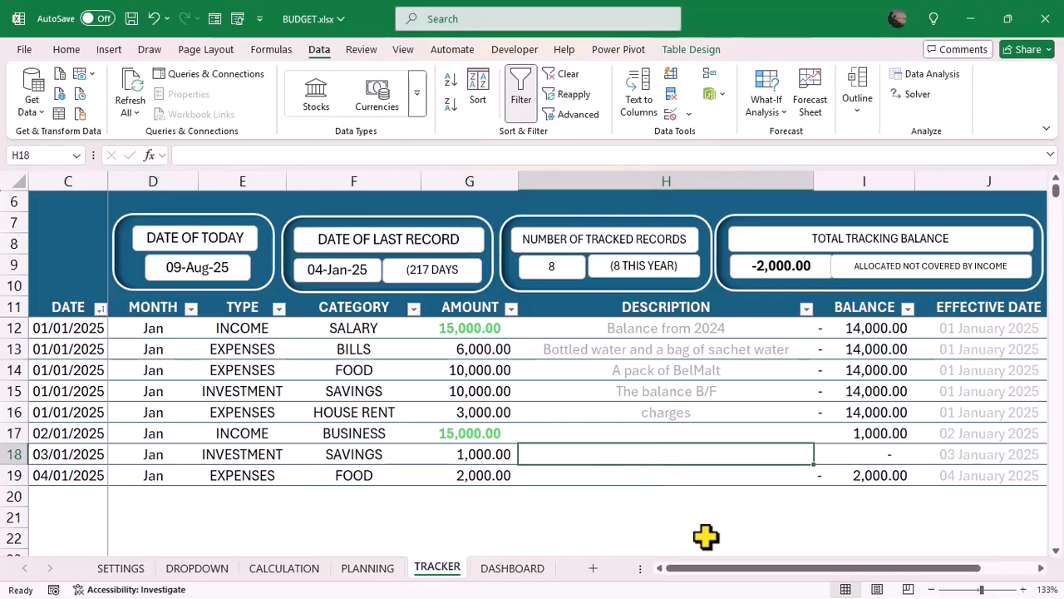
key("Down")
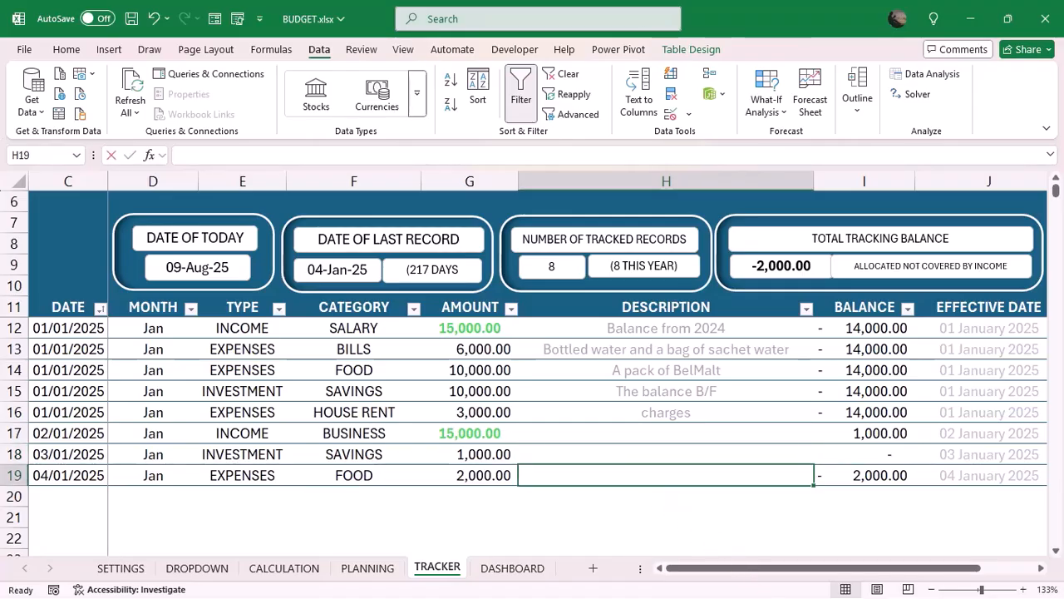
type("A bag")
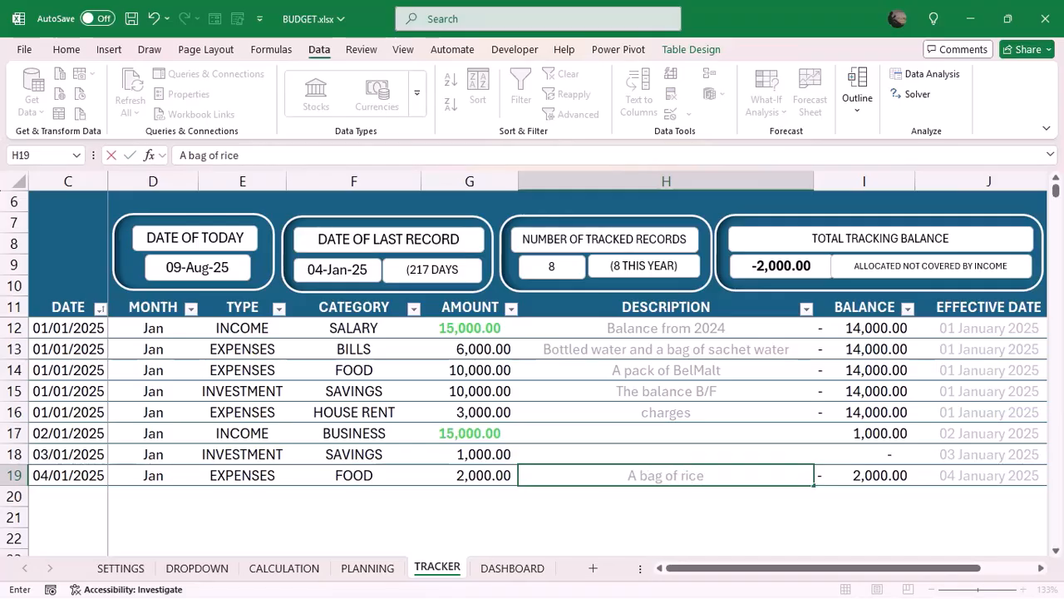
type(" of rice")
key("Return")
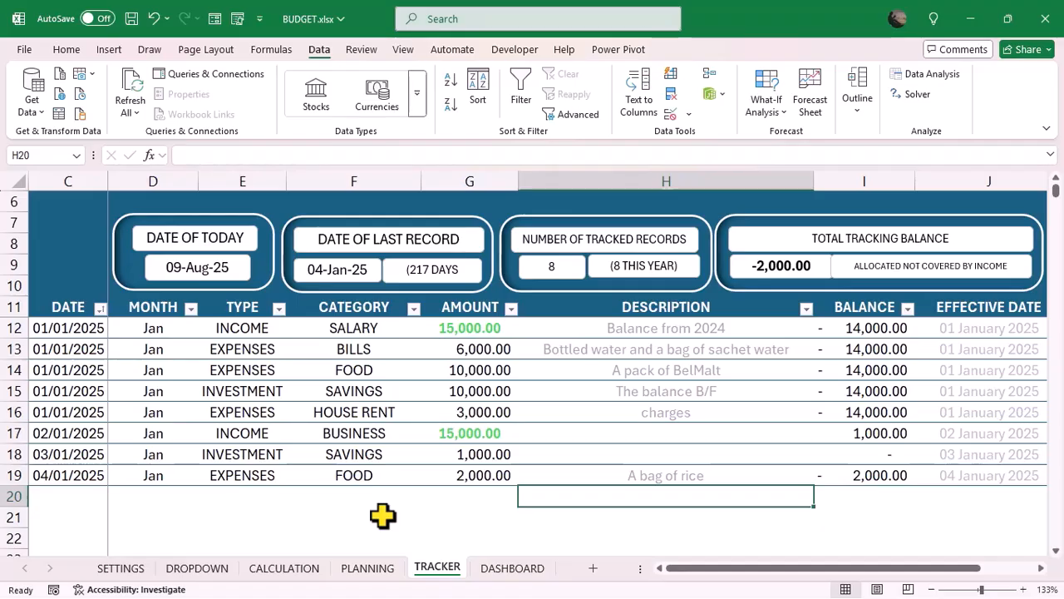
Switch to the DASHBOARD sheet and examine the 2025 breakdown of tracked and budgeted income, expenses and investment up close.
left_click(511, 568)
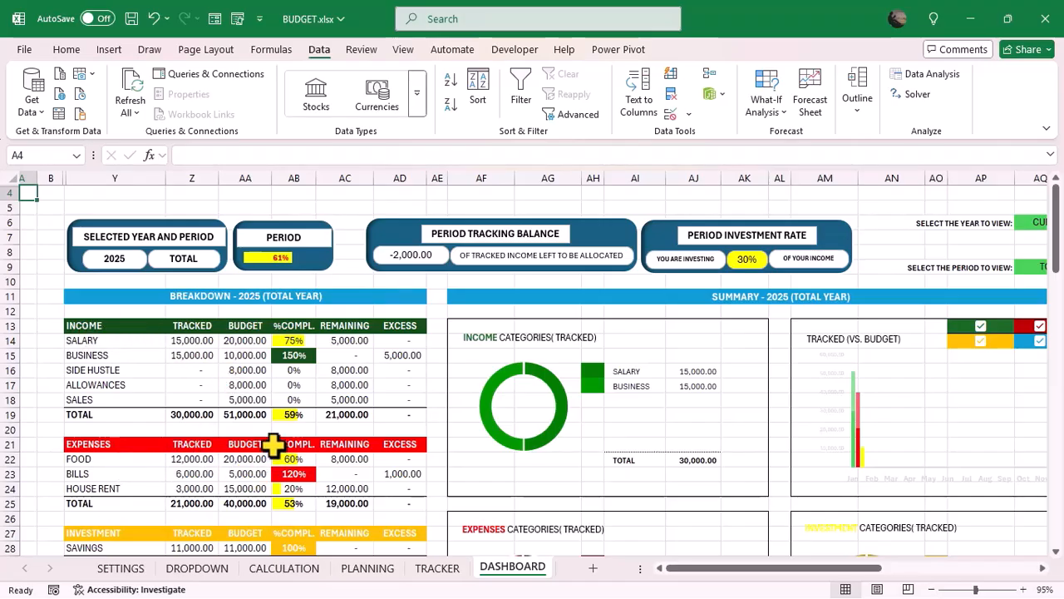
scroll(176, 435, "down", 2)
scroll(262, 474, "up", 2)
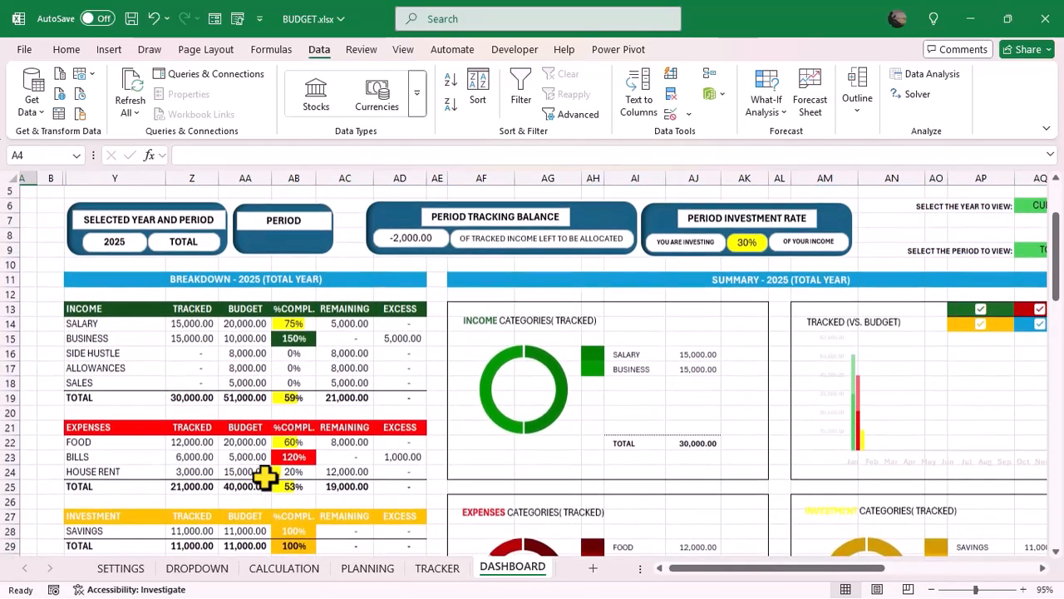
scroll(214, 352, "up", 4)
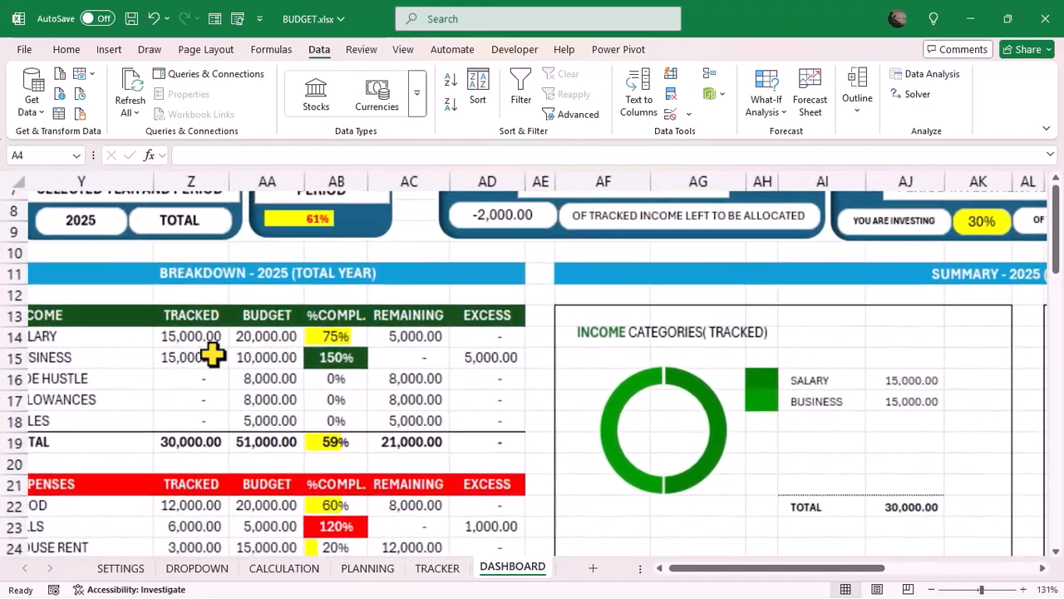
Compare the DASHBOARD income breakdown with the TRACKER records and the January amounts on PLANNING, and return to DASHBOARD.
scroll(212, 354, "left", 1)
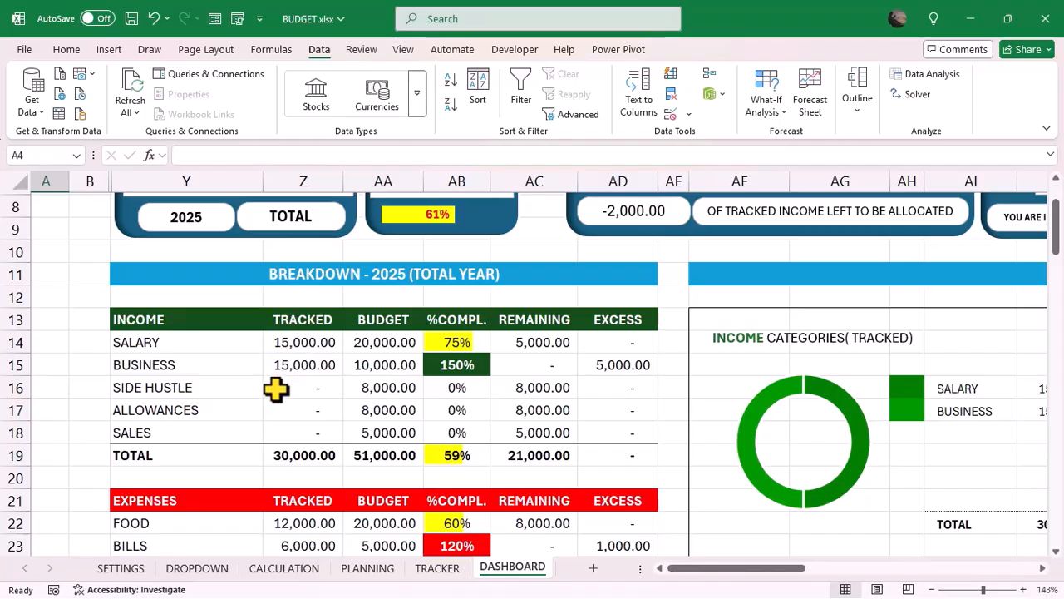
left_click(437, 569)
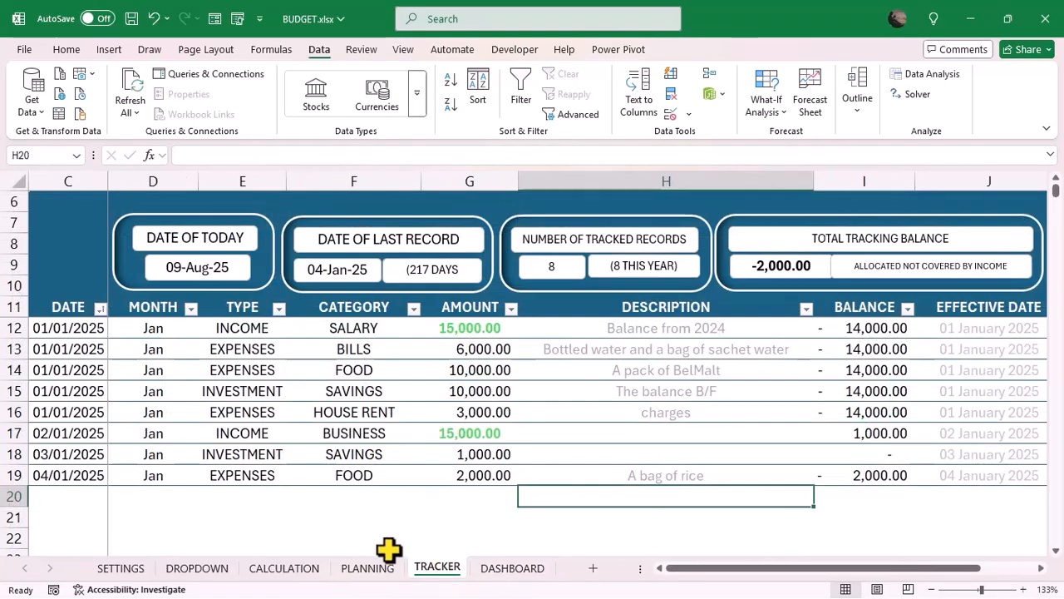
scroll(442, 373, "up", 2)
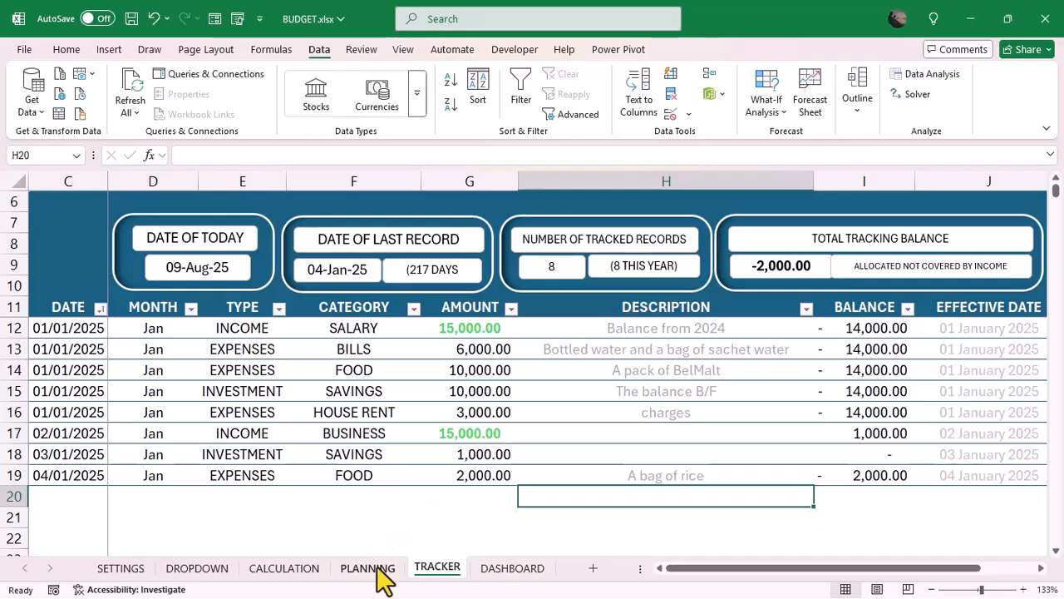
left_click(509, 570)
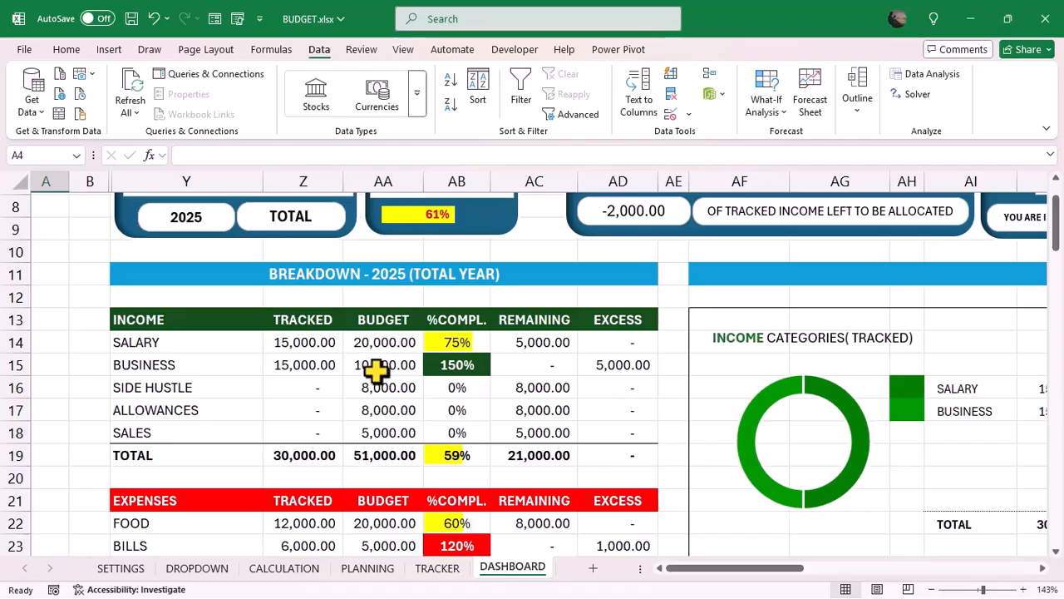
left_click(365, 572)
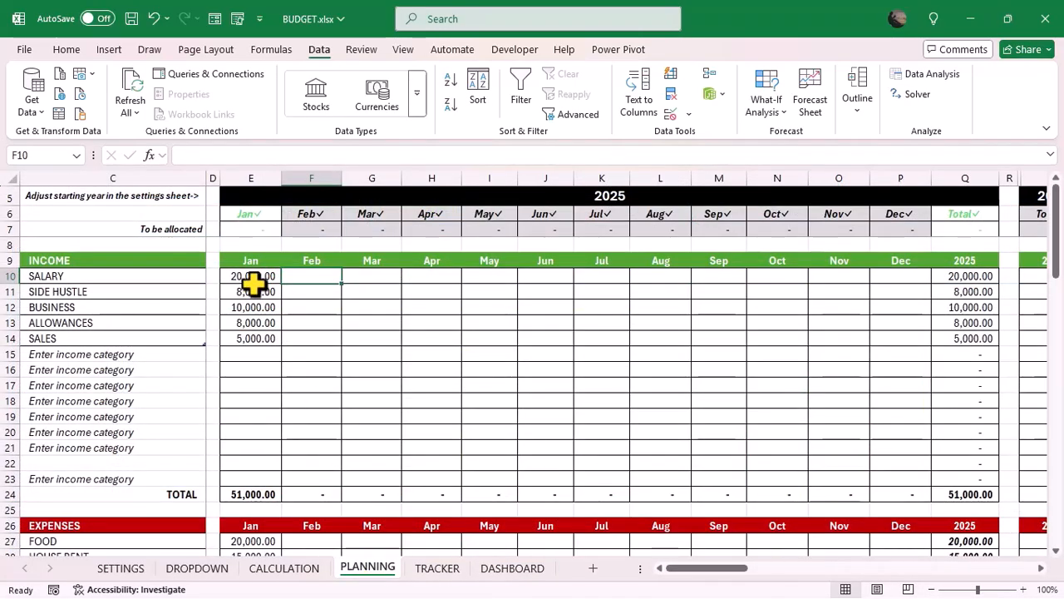
left_click(513, 573)
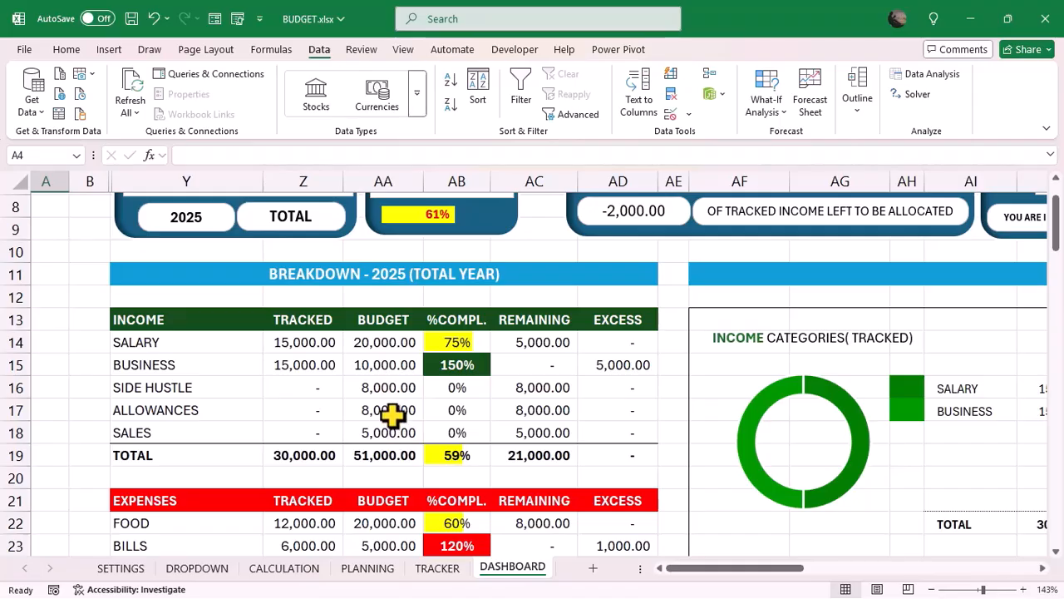
Examine the expenses and investment tables in the 2025 total-year breakdown and return to the DASHBOARD's summary cards.
scroll(387, 433, "down", 1)
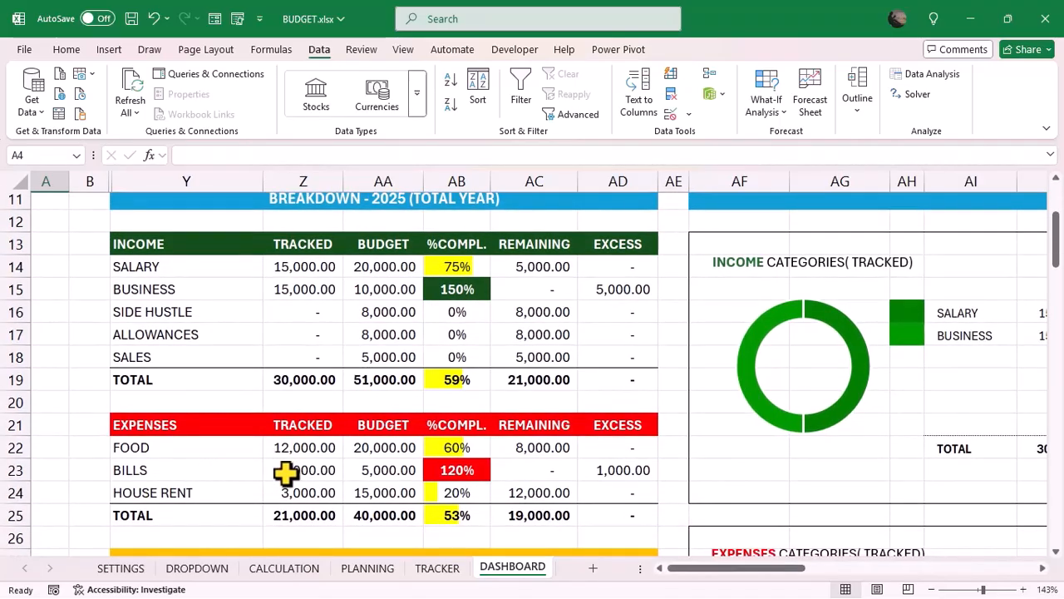
scroll(264, 424, "up", 1)
scroll(382, 316, "down", 1)
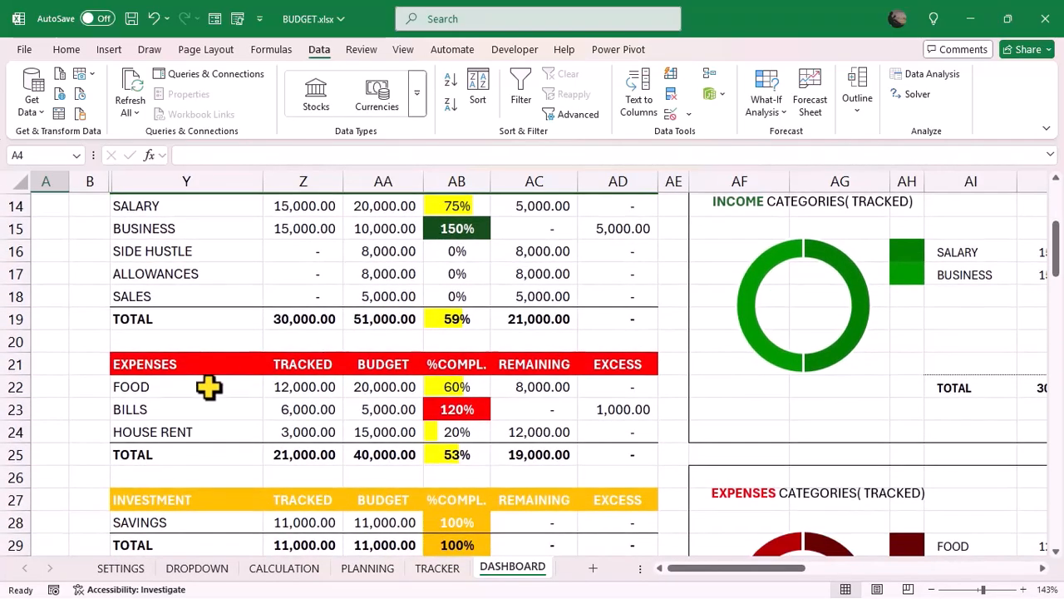
scroll(371, 418, "down", 1)
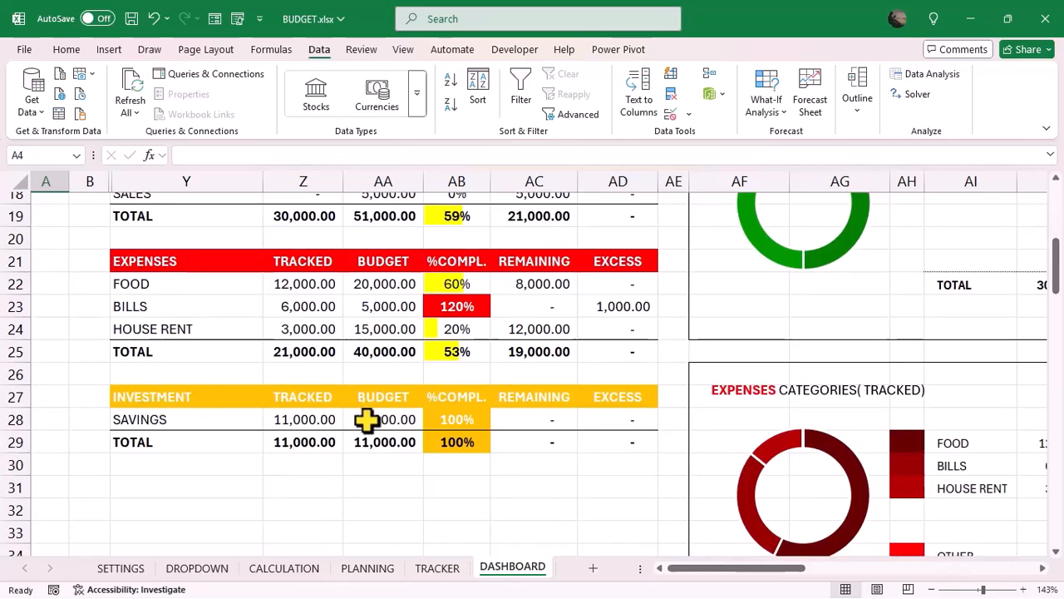
scroll(355, 446, "up", 4)
scroll(355, 447, "up", 1)
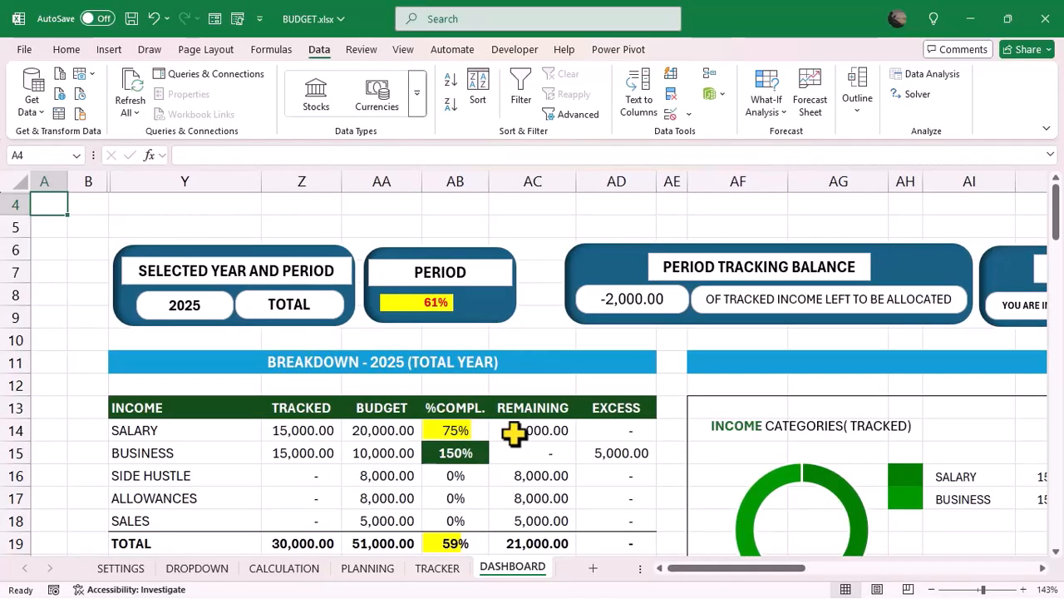
Review the available years for the DASHBOARD view and keep CURRENT YEAR selected.
scroll(513, 432, "right", 5)
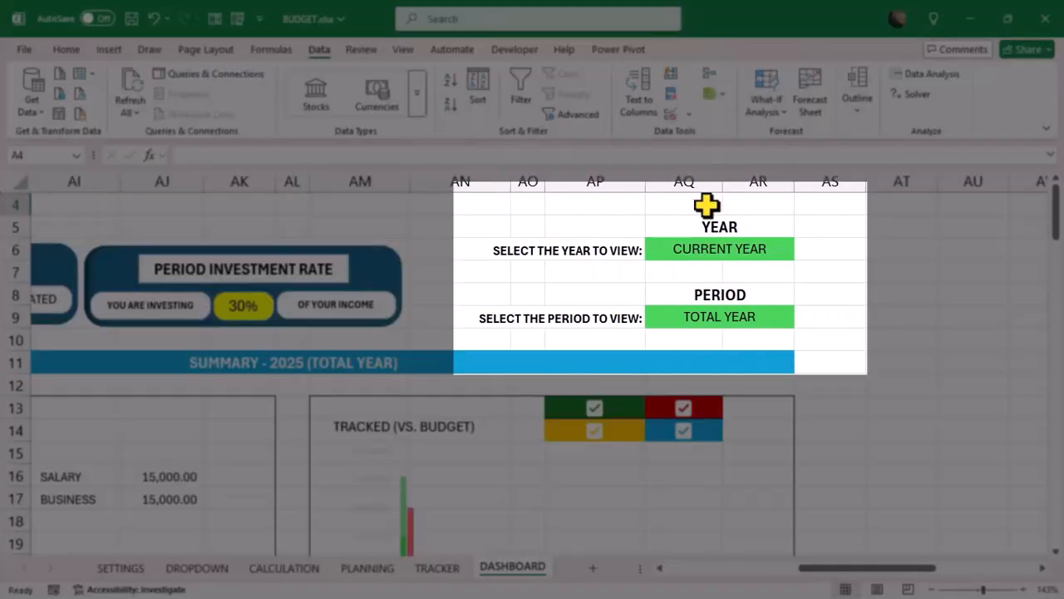
left_click(701, 247)
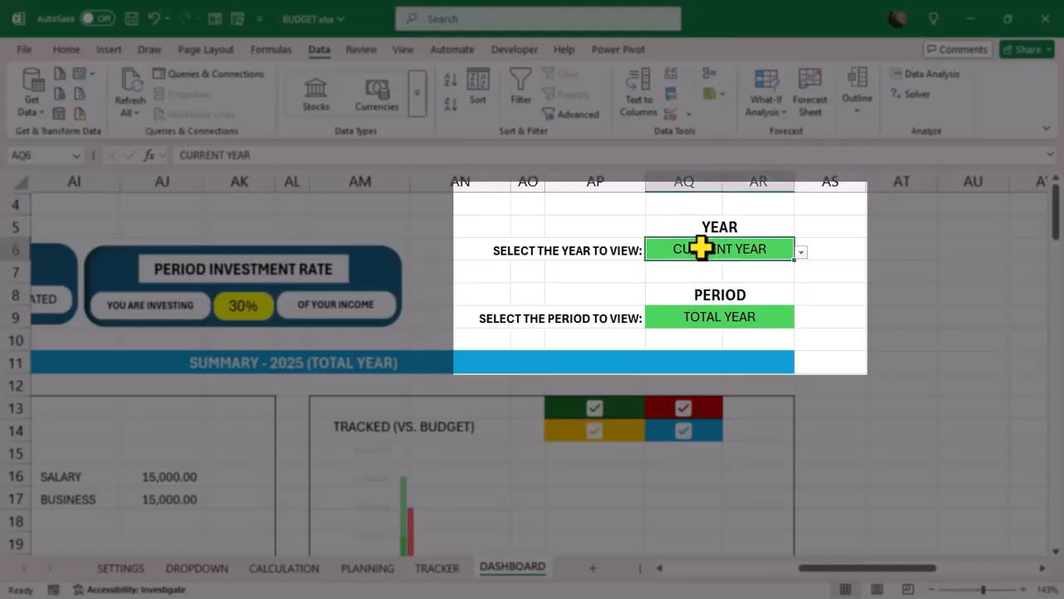
left_click(799, 250)
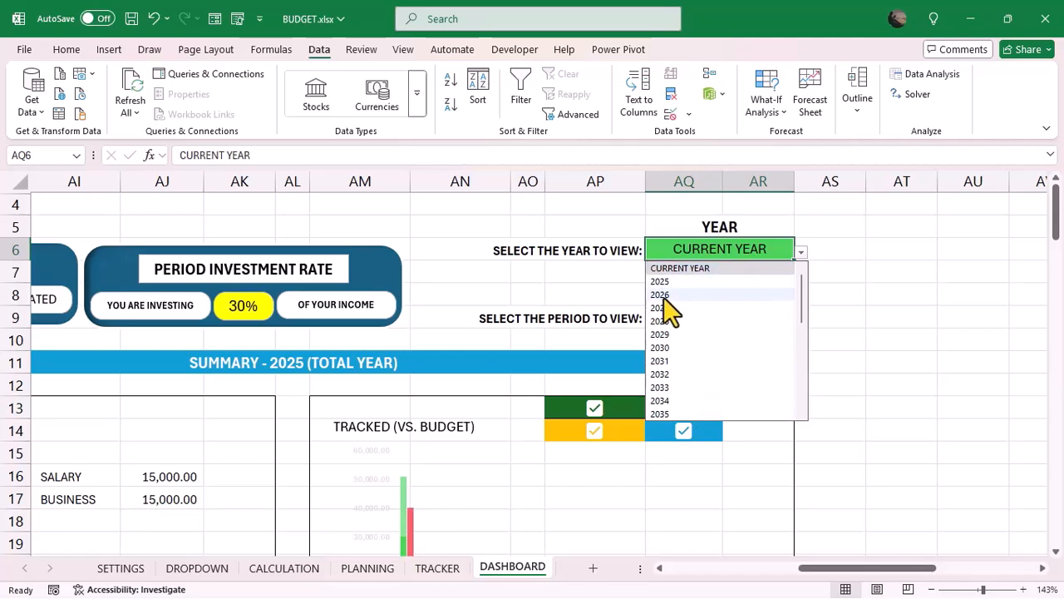
left_click(707, 268)
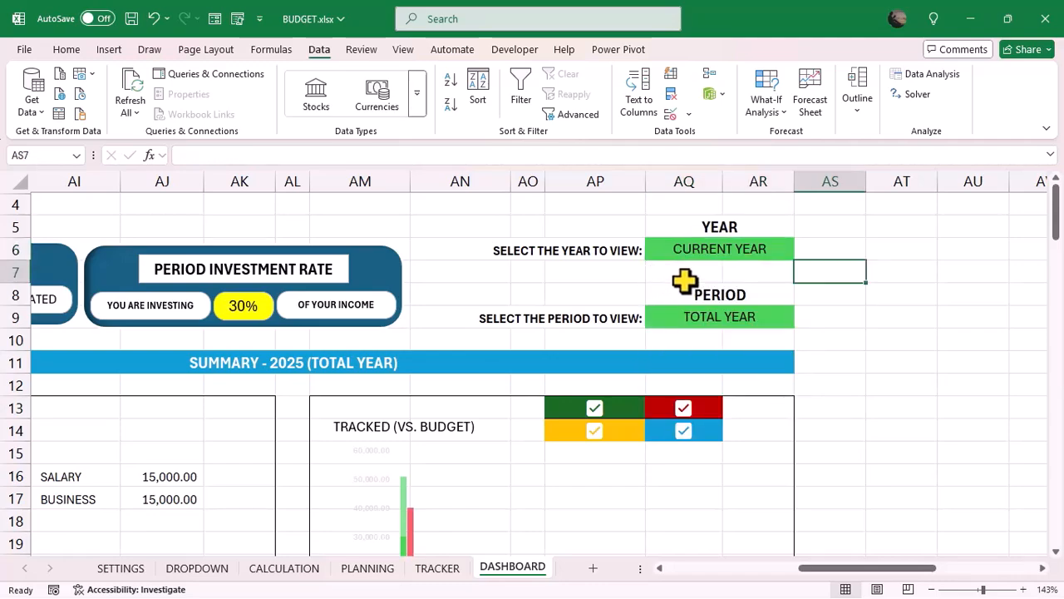
Review the available periods for the DASHBOARD view and set the period to January.
left_click(709, 321)
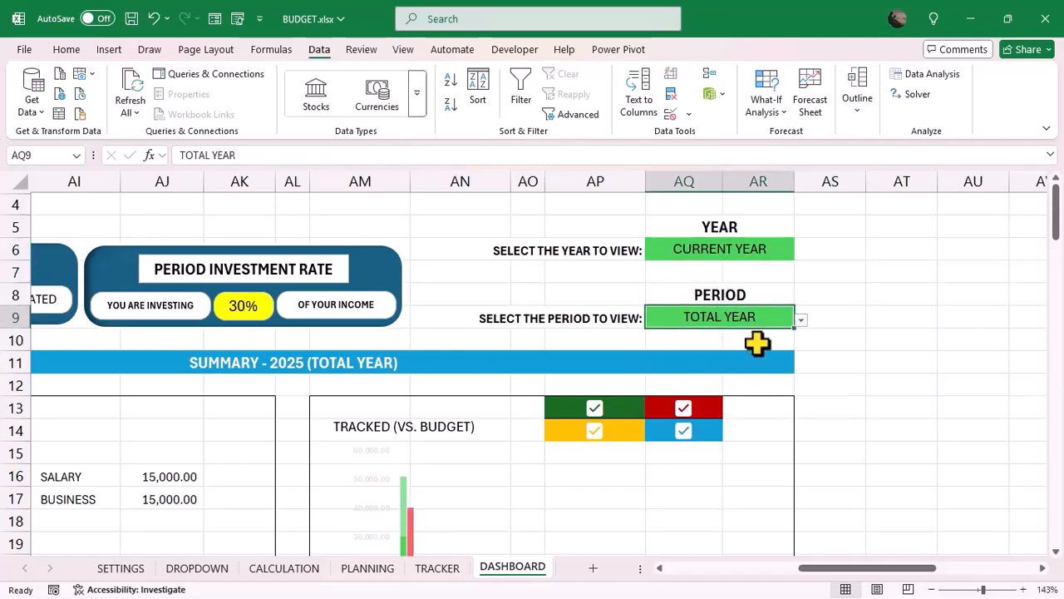
left_click(801, 320)
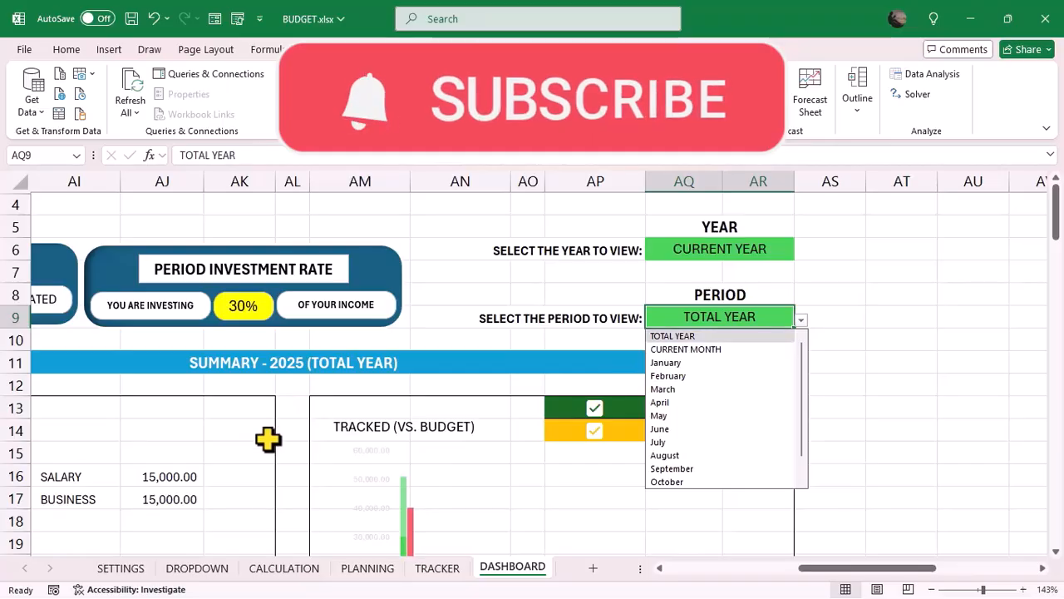
scroll(262, 437, "left", 1)
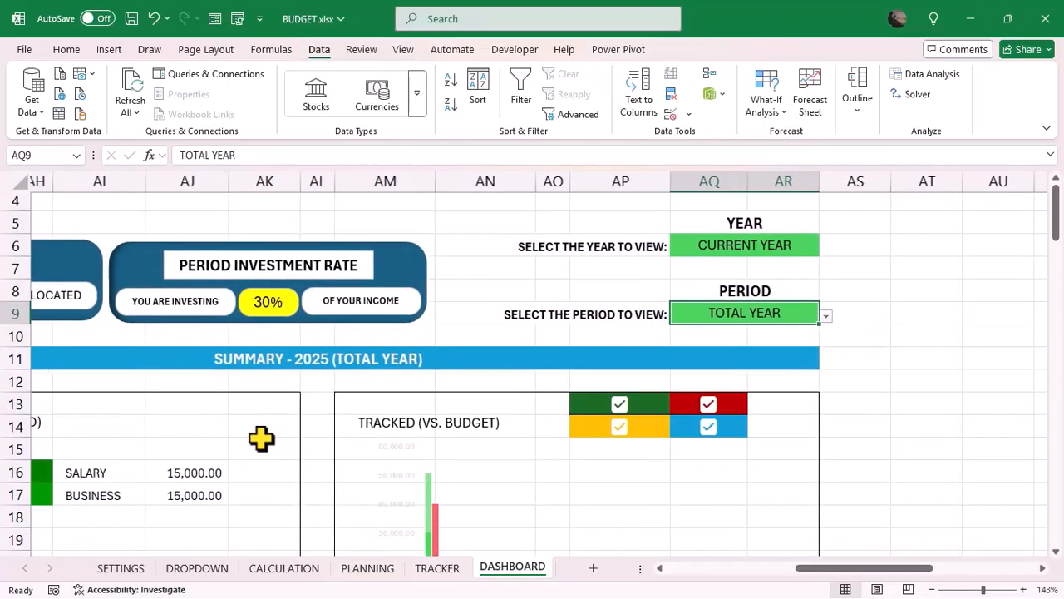
left_click(828, 317)
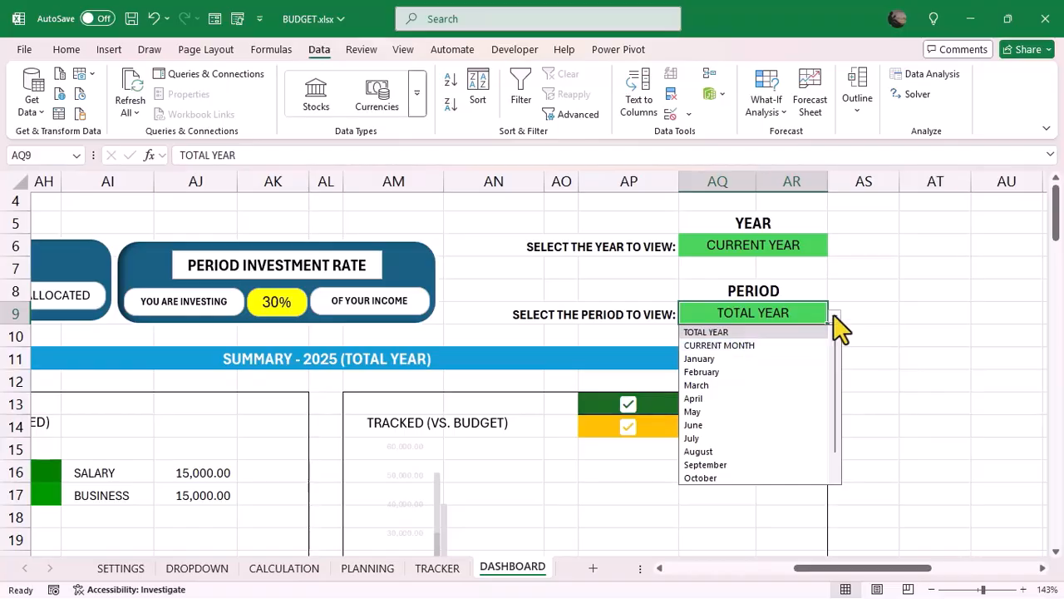
left_click(701, 360)
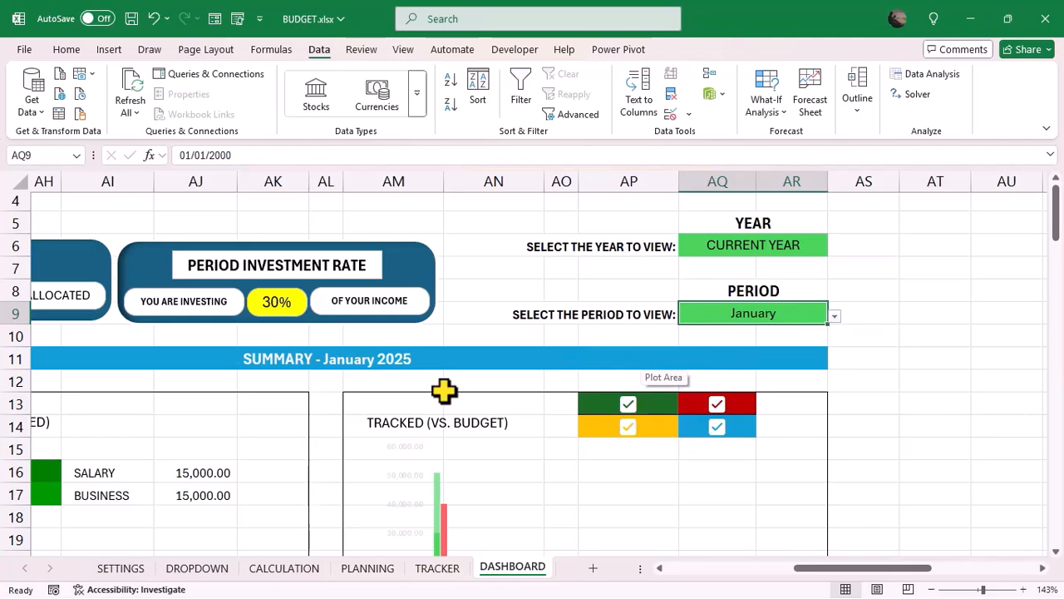
Examine the January 2025 breakdown and the period, tracking balance and investment rate cards on the DASHBOARD.
scroll(444, 391, "left", 6)
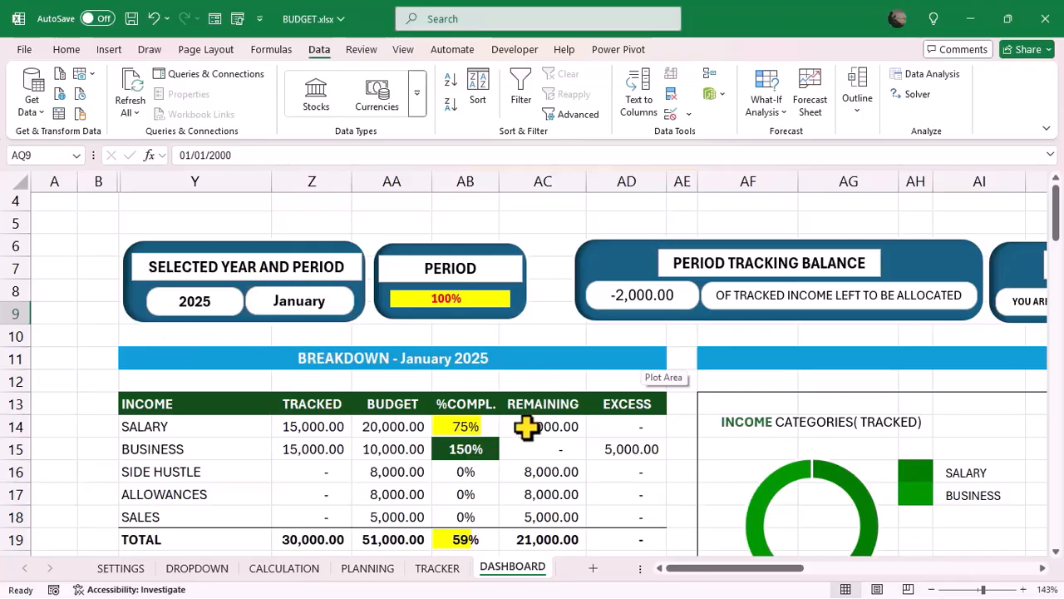
scroll(527, 429, "right", 3)
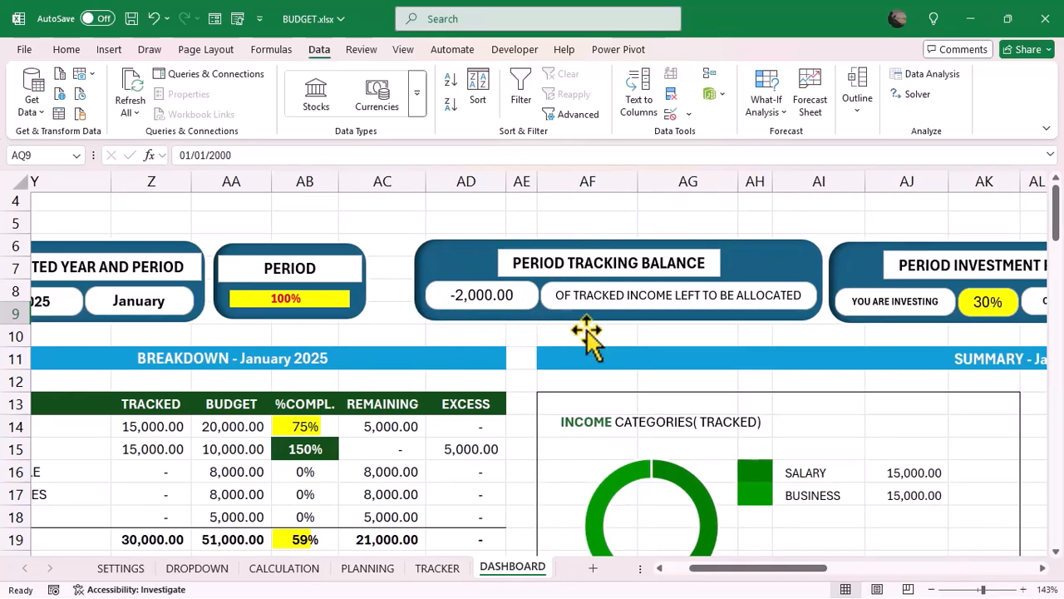
scroll(726, 312, "right", 5)
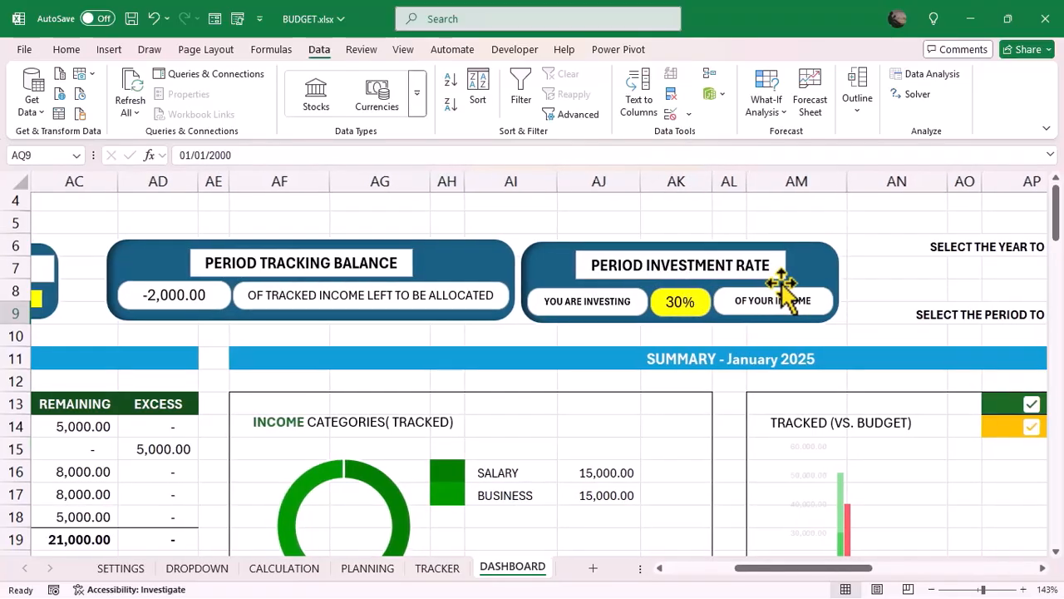
scroll(782, 282, "right", 1)
scroll(782, 283, "down", 1)
scroll(696, 266, "right", 1)
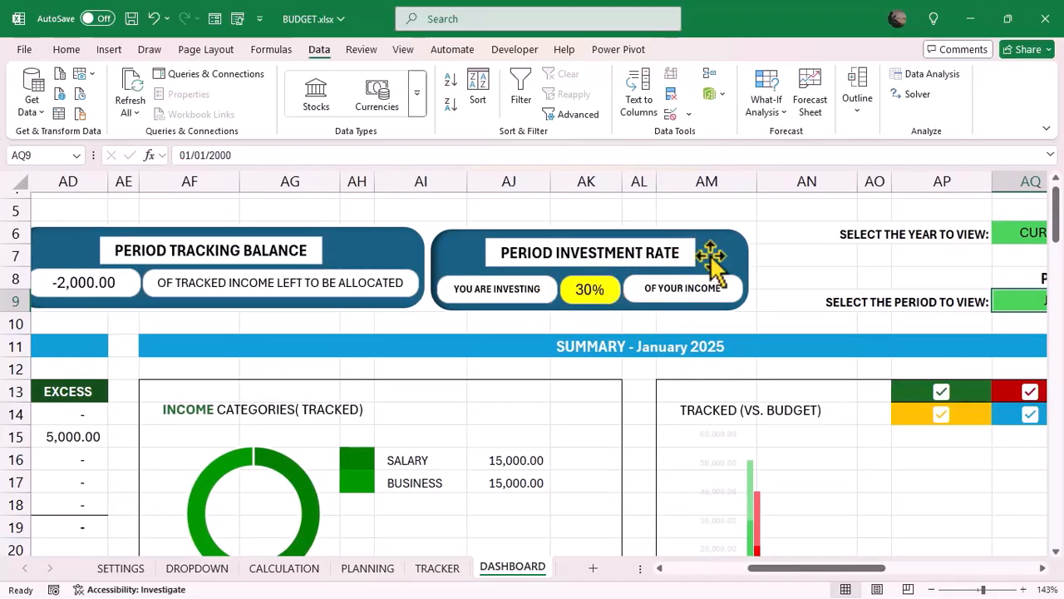
Compare the tracked income categories chart in the January 2025 summary with the TRACKER records, and return to DASHBOARD.
scroll(542, 332, "down", 1)
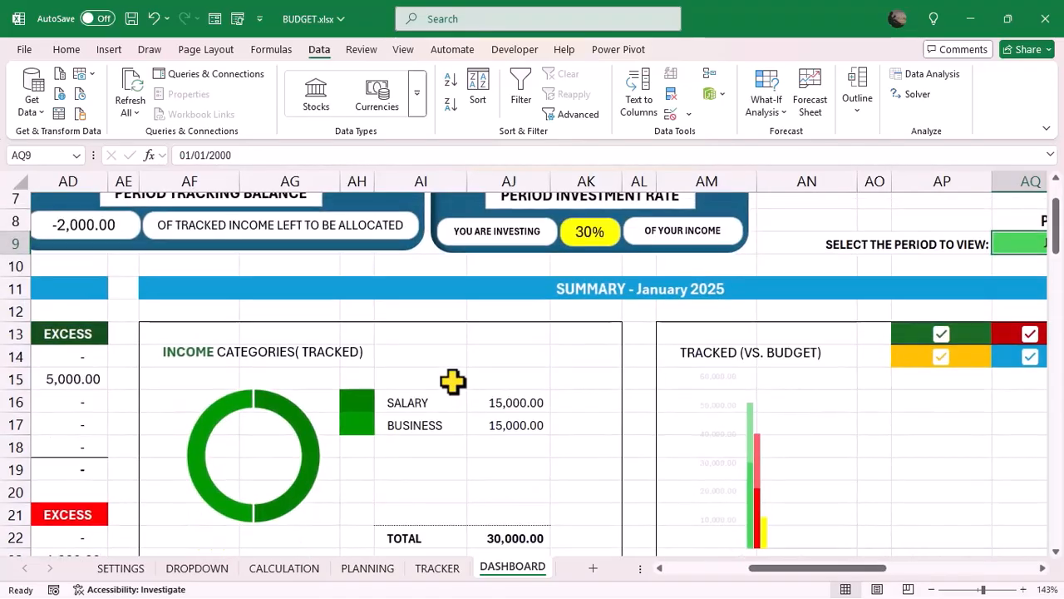
scroll(580, 383, "down", 1)
scroll(581, 383, "right", 1)
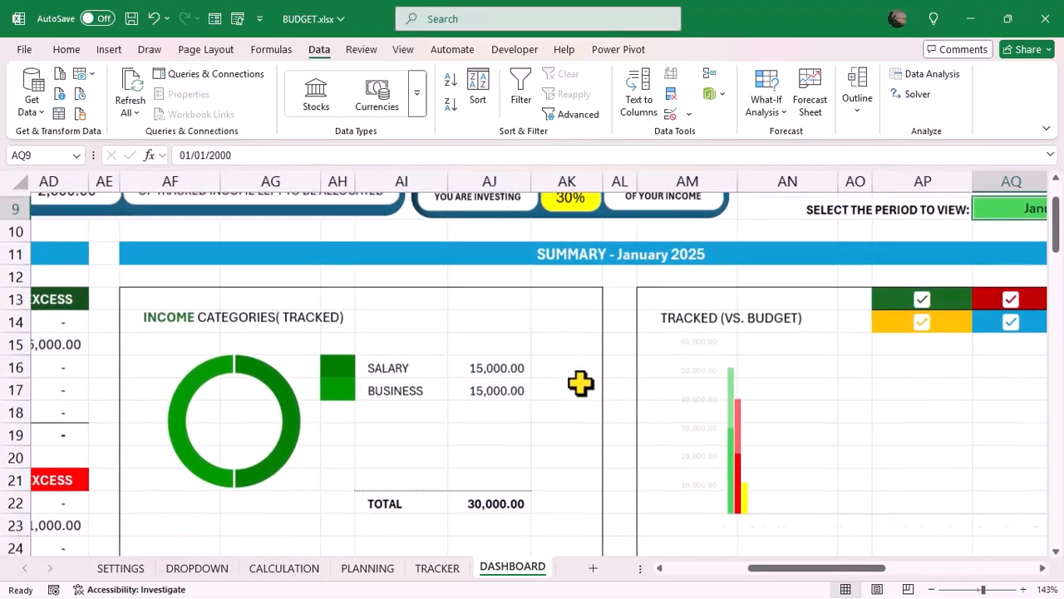
scroll(403, 389, "up", 1)
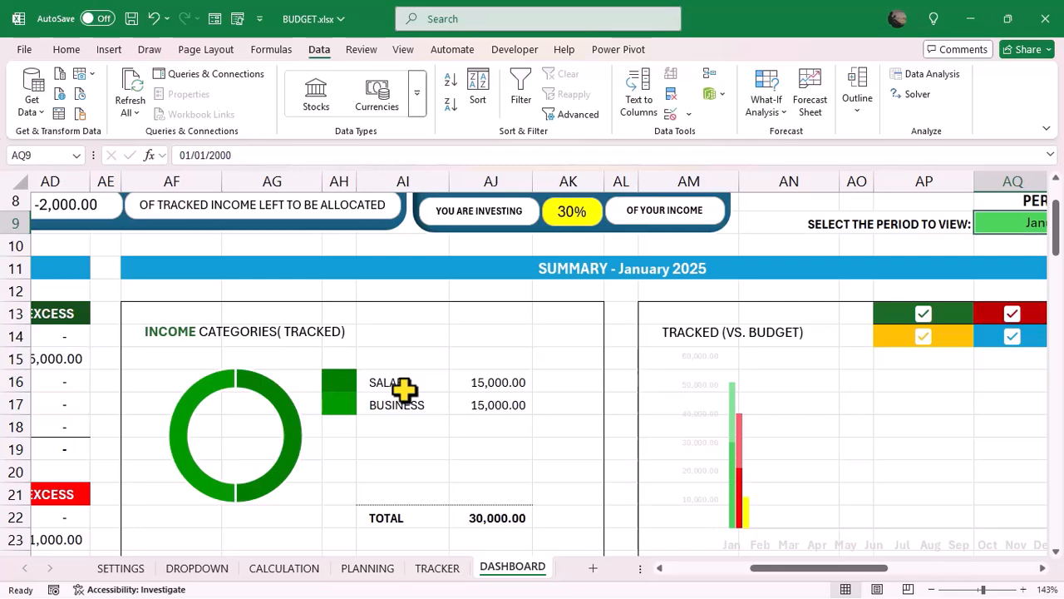
scroll(411, 361, "down", 1)
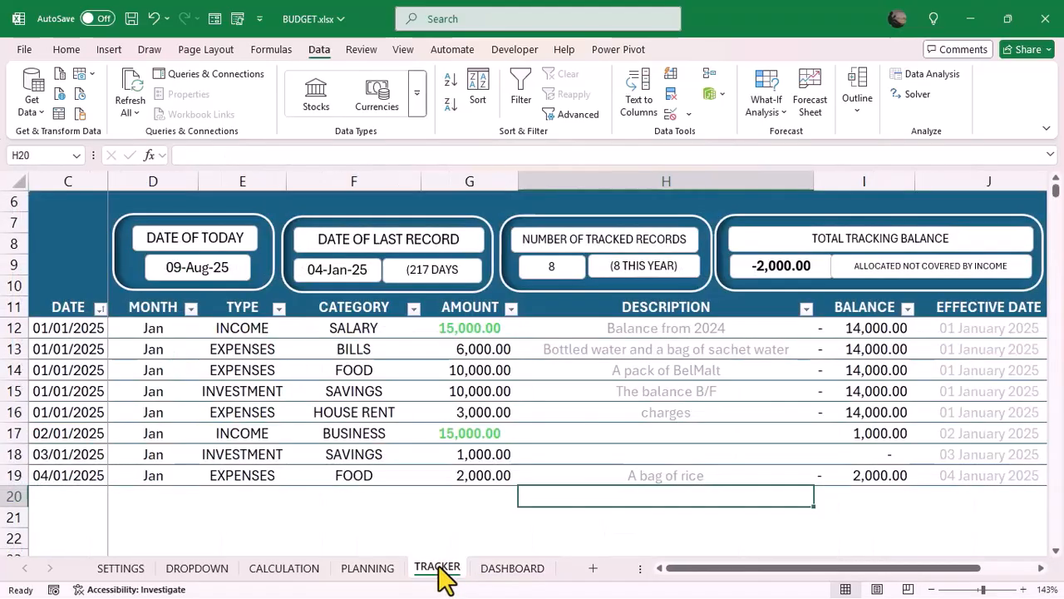
left_click(437, 568)
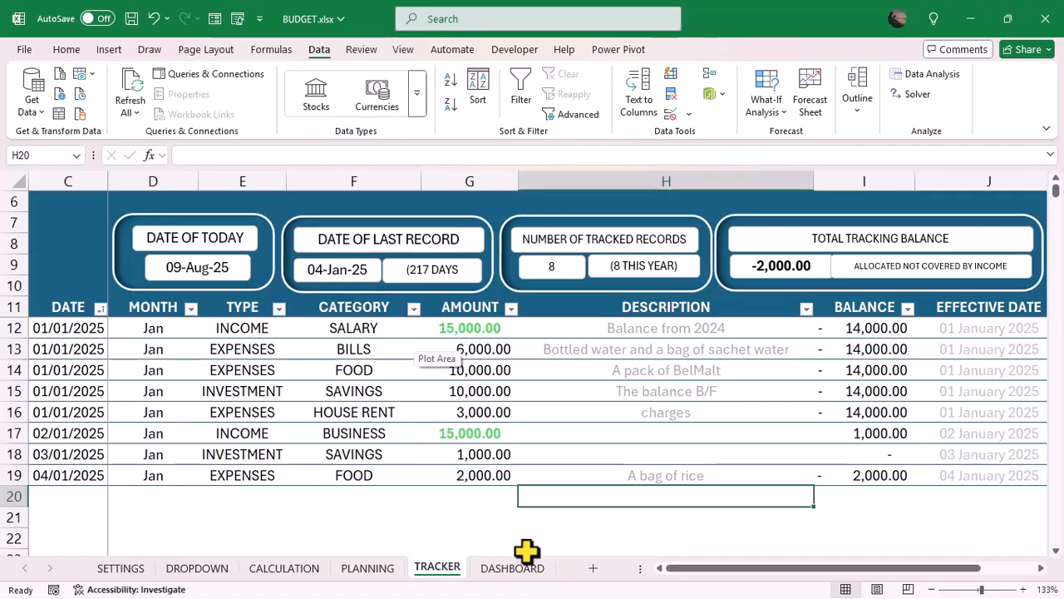
left_click(509, 570)
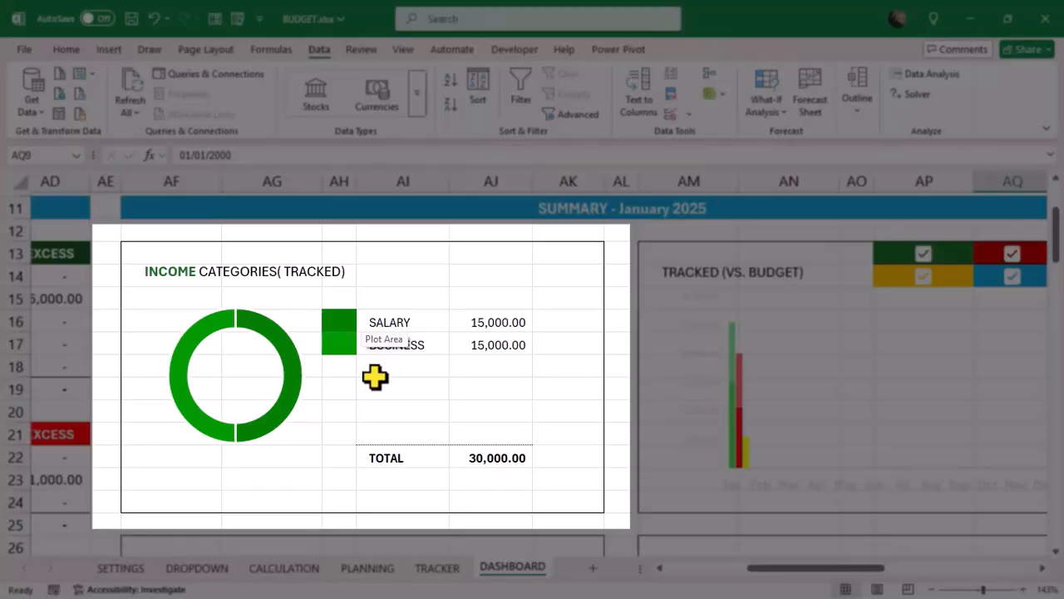
left_click(346, 418)
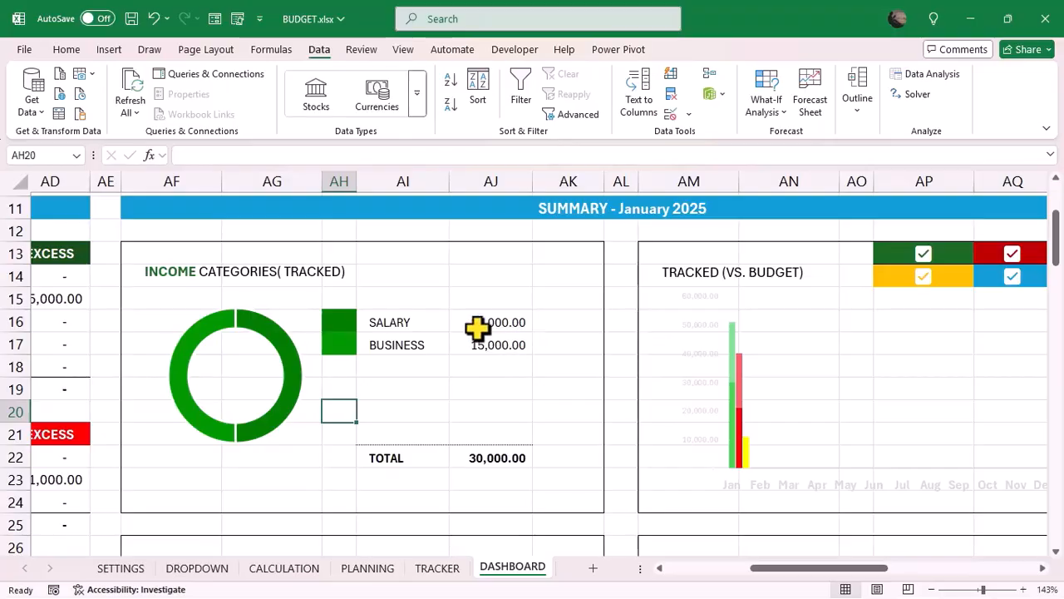
Set the amount of the 01/01/2025 SALARY income record on the TRACKER sheet to 20,000.
left_click(436, 568)
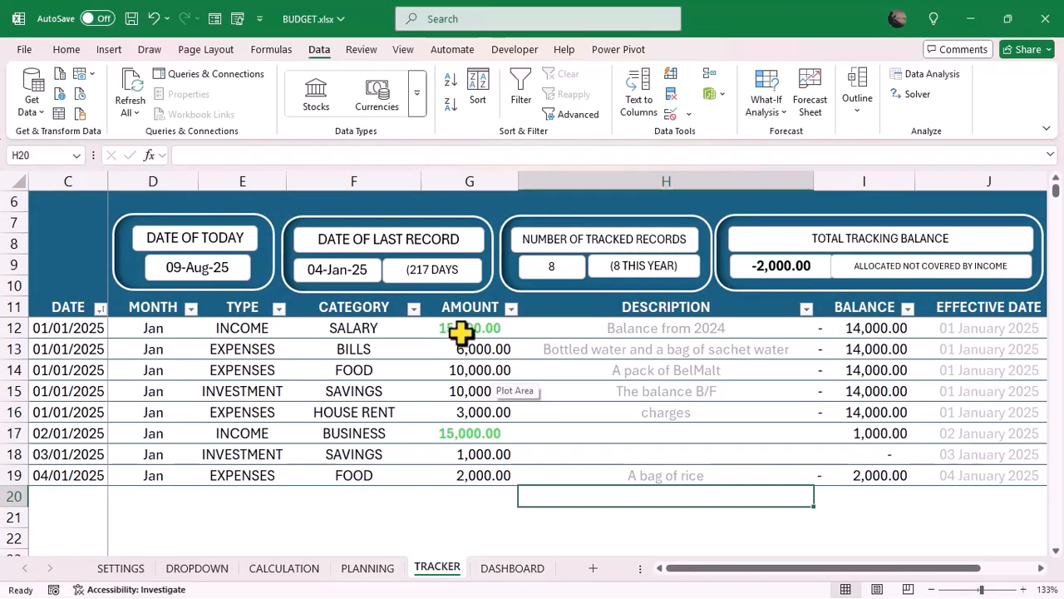
left_click(461, 331)
type("2")
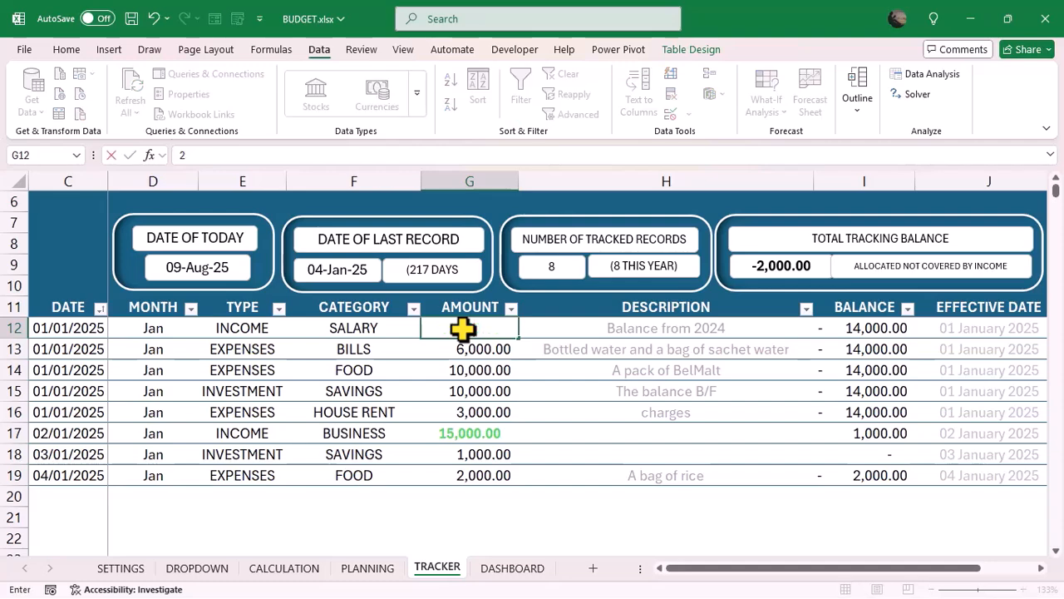
type("0,000")
key("Return")
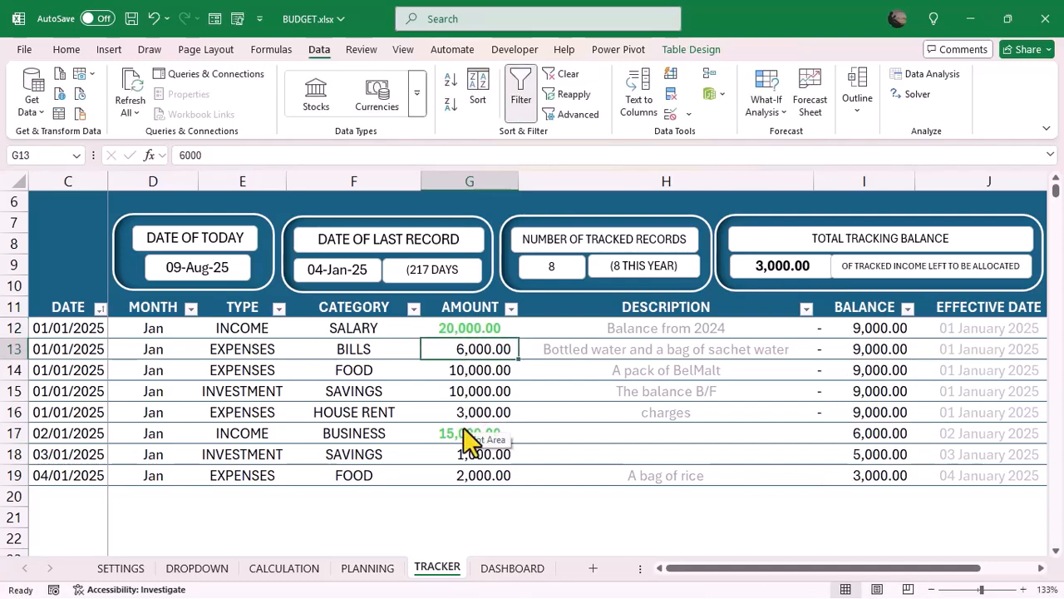
Set the amount of the 02/01/2025 BUSINESS income record to 10,000.
left_click(462, 430)
type("10,")
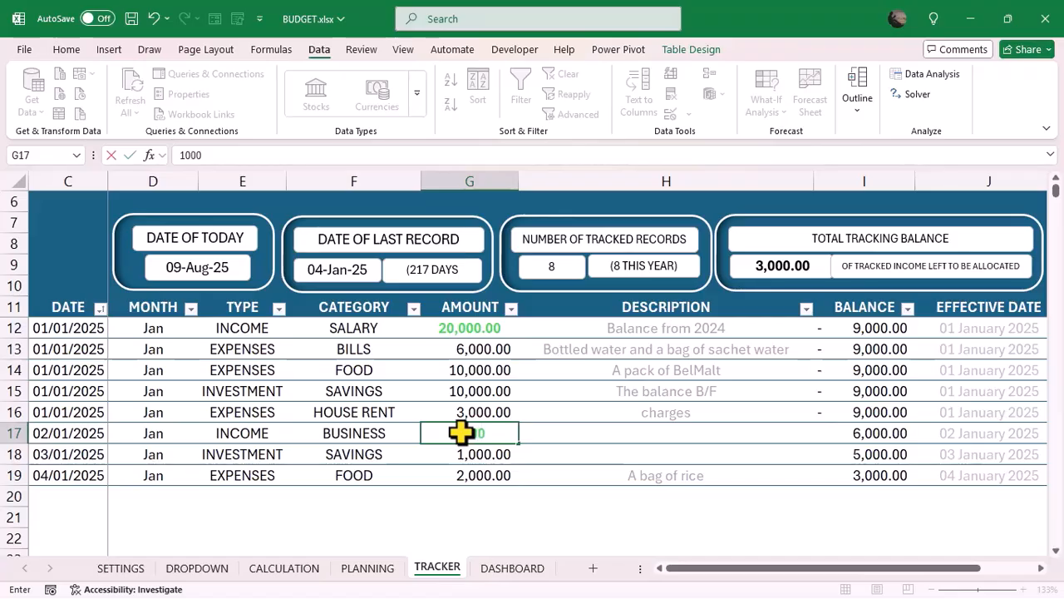
type("000")
key("Return")
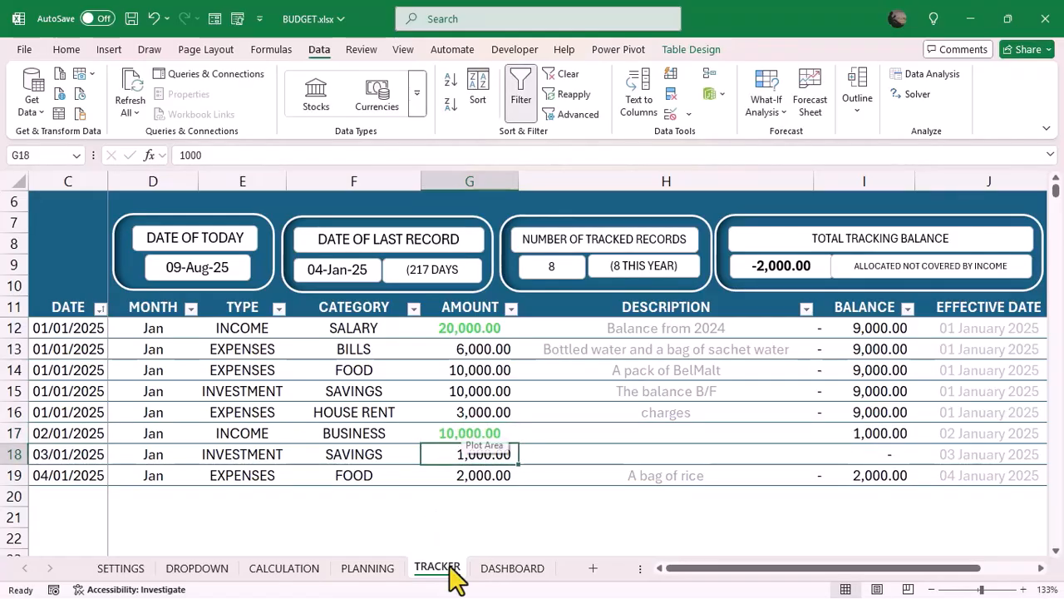
Return to the DASHBOARD sheet and inspect the SALARY share in the tracked income categories chart.
left_click(514, 568)
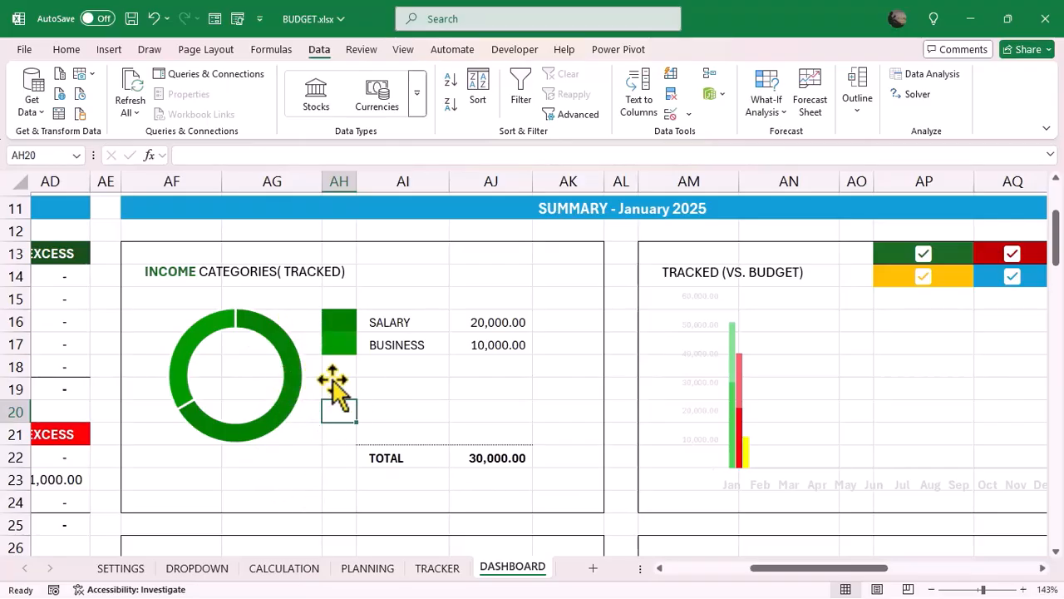
left_click(360, 413)
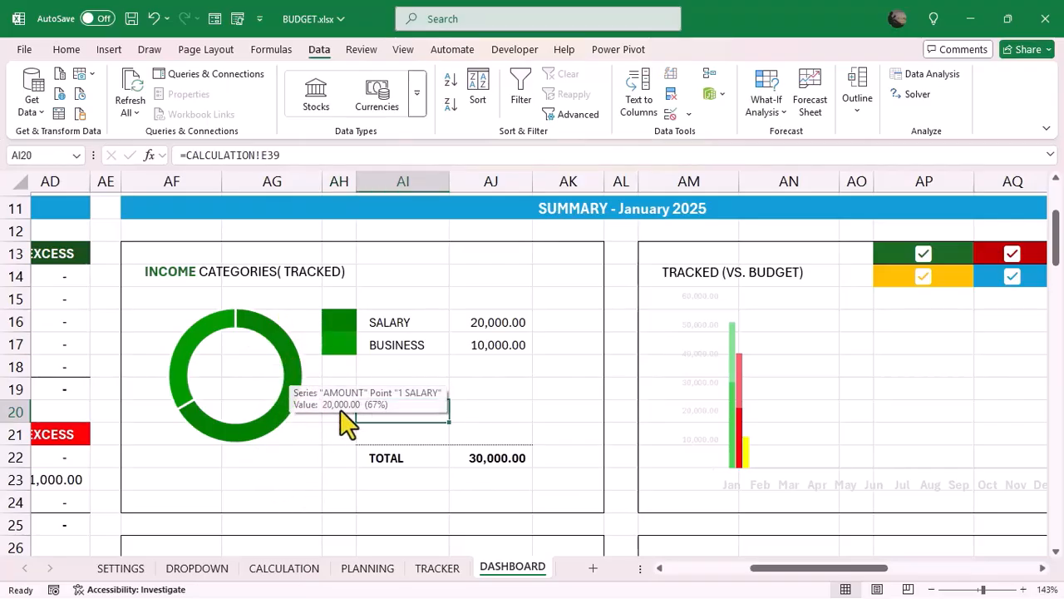
mouse_move(291, 376)
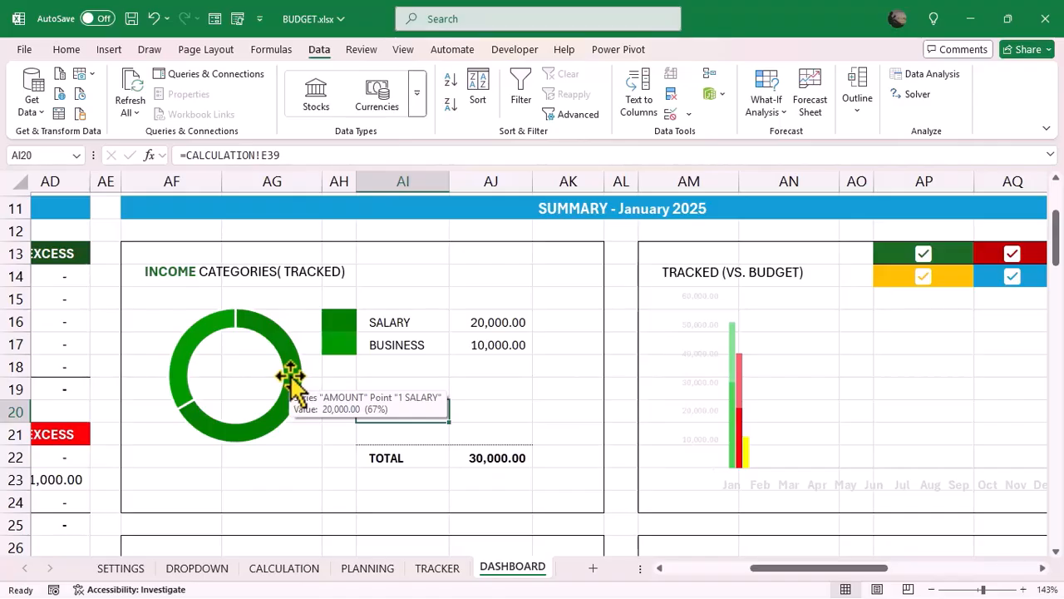
Examine the tracked expenses and investment categories charts with their category amounts in the January 2025 summary.
scroll(453, 321, "down", 4)
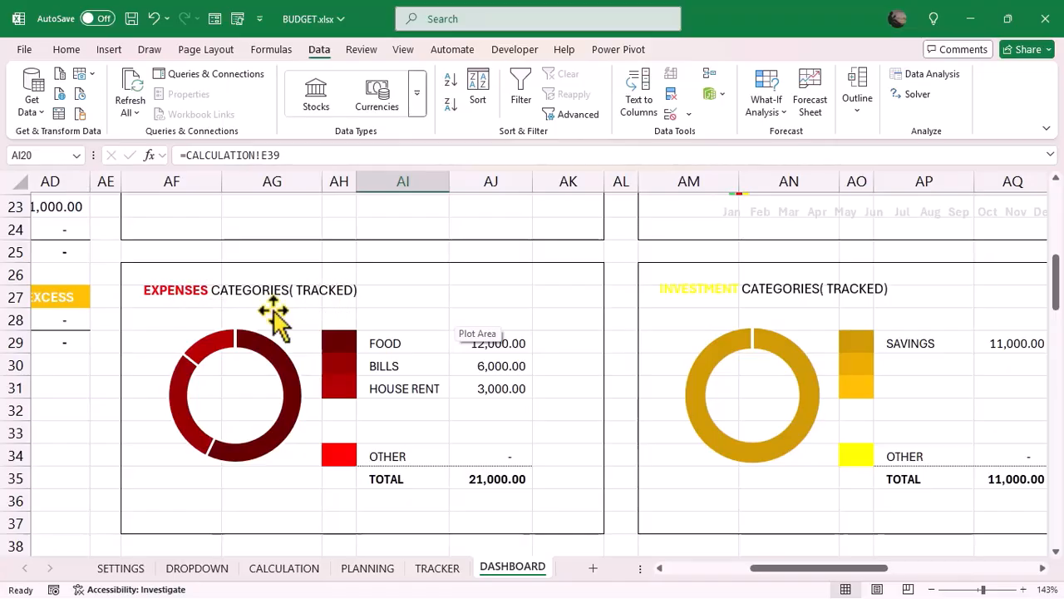
scroll(327, 325, "right", 2)
scroll(327, 325, "up", 1)
scroll(328, 325, "right", 1)
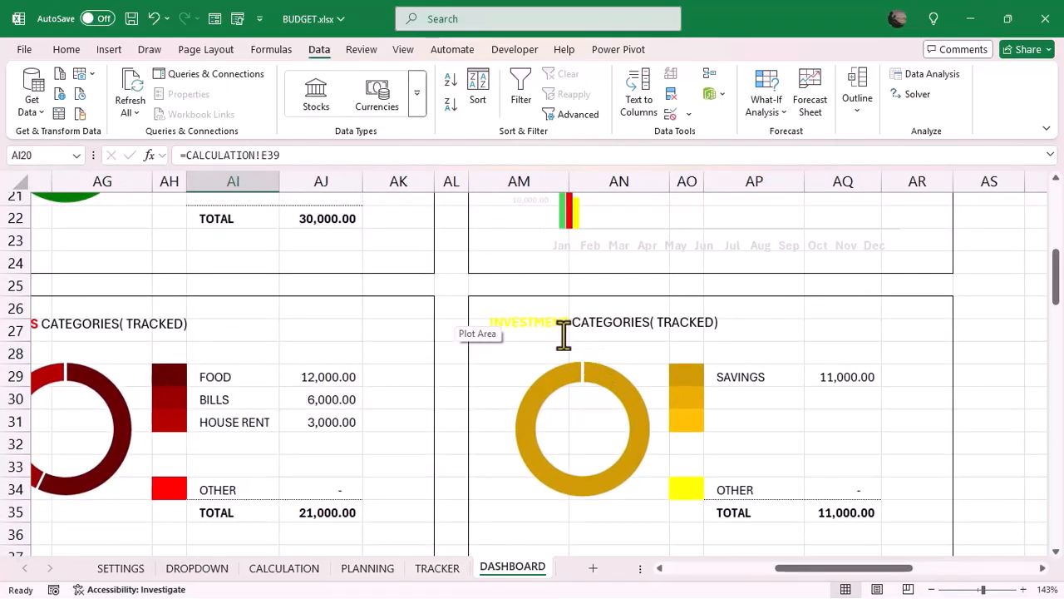
scroll(566, 333, "right", 1)
scroll(565, 333, "down", 1)
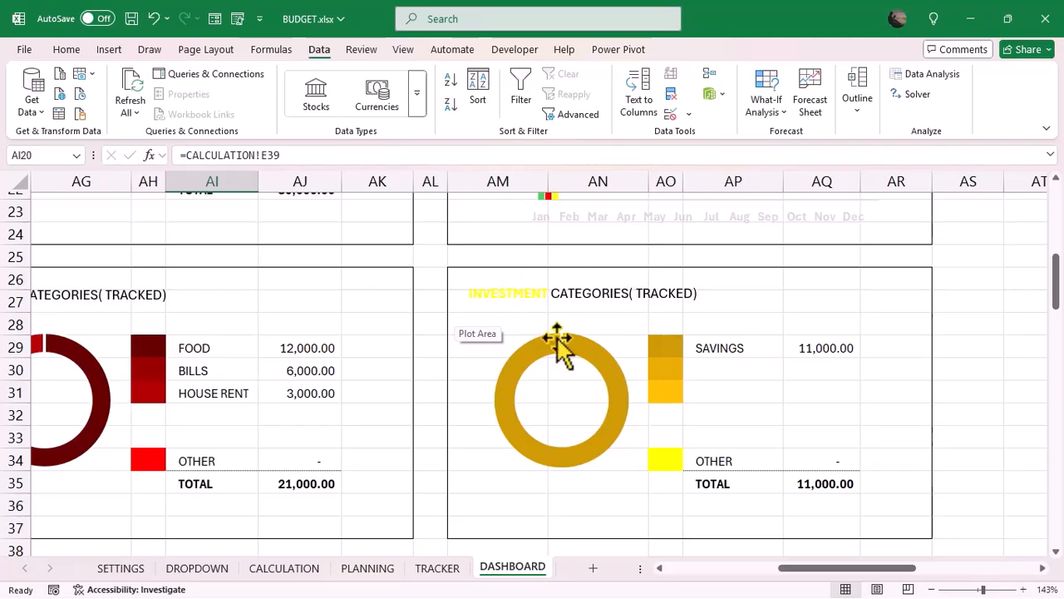
scroll(631, 321, "down", 1)
scroll(435, 433, "up", 2)
scroll(387, 459, "down", 2)
scroll(388, 459, "right", 2)
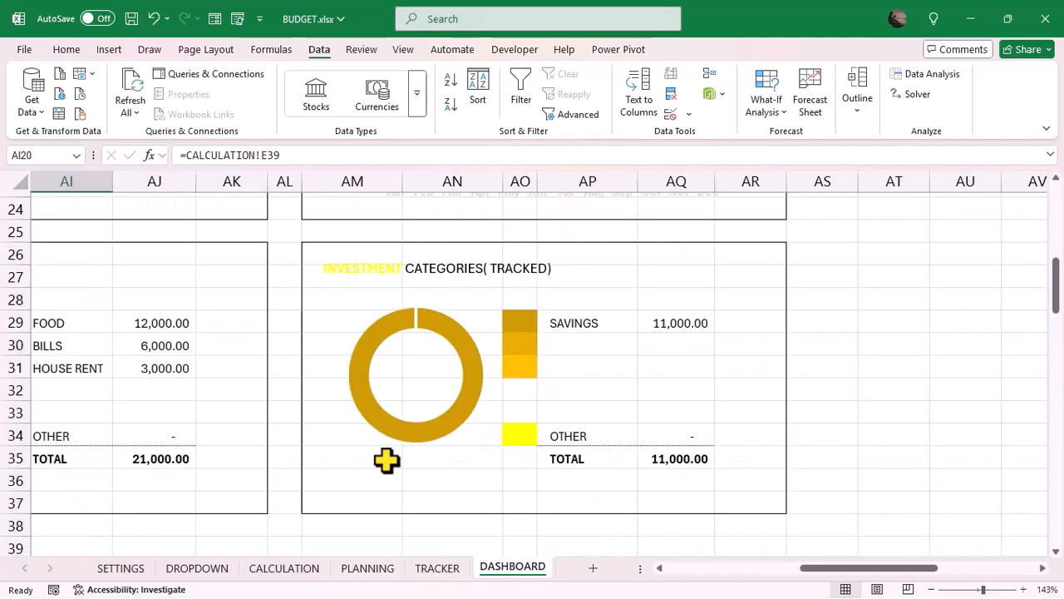
Hide the investment and expenses series in the TRACKED (VS. BUDGET) chart by clearing the yellow and red checkboxes.
scroll(385, 458, "up", 3)
scroll(387, 459, "up", 1)
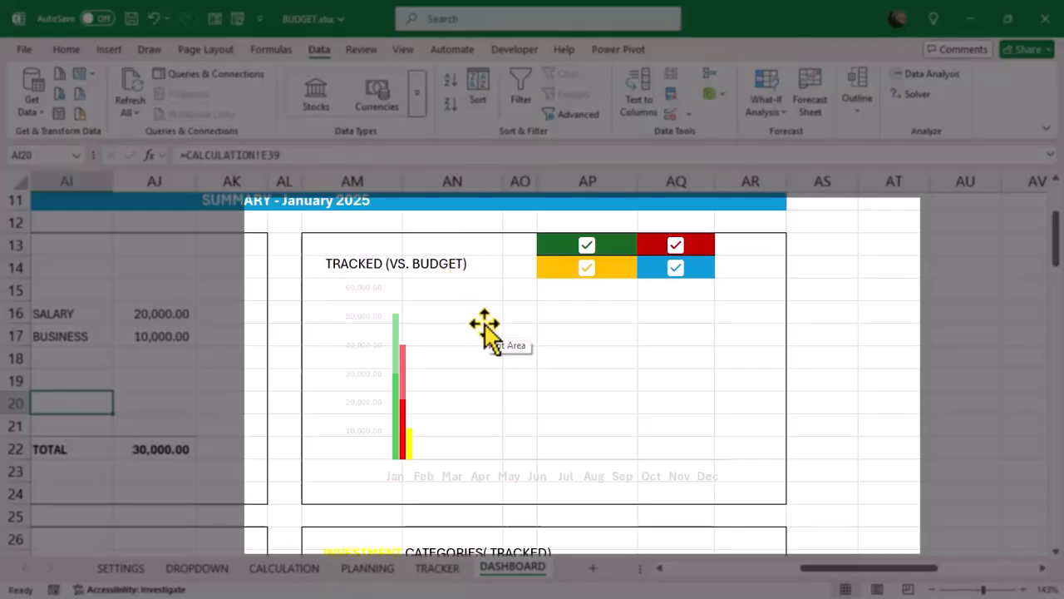
scroll(485, 324, "up", 3)
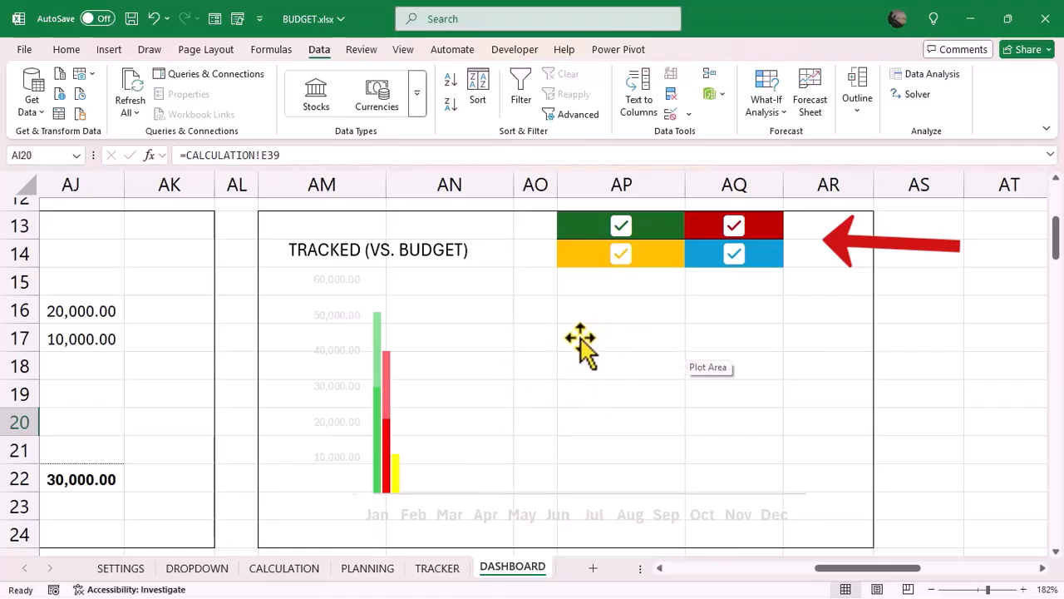
left_click(623, 271)
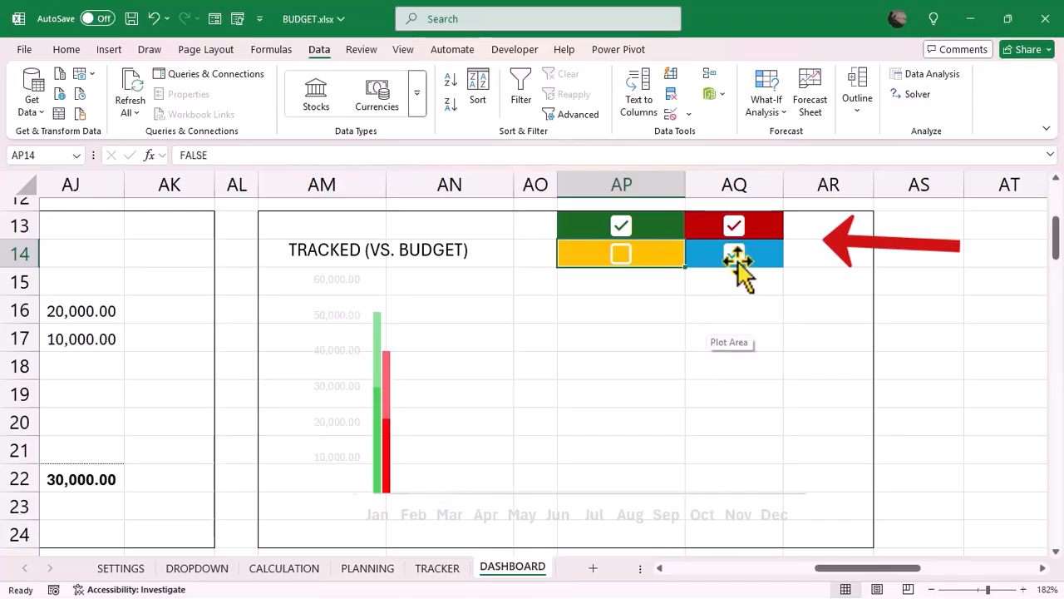
left_click(735, 228)
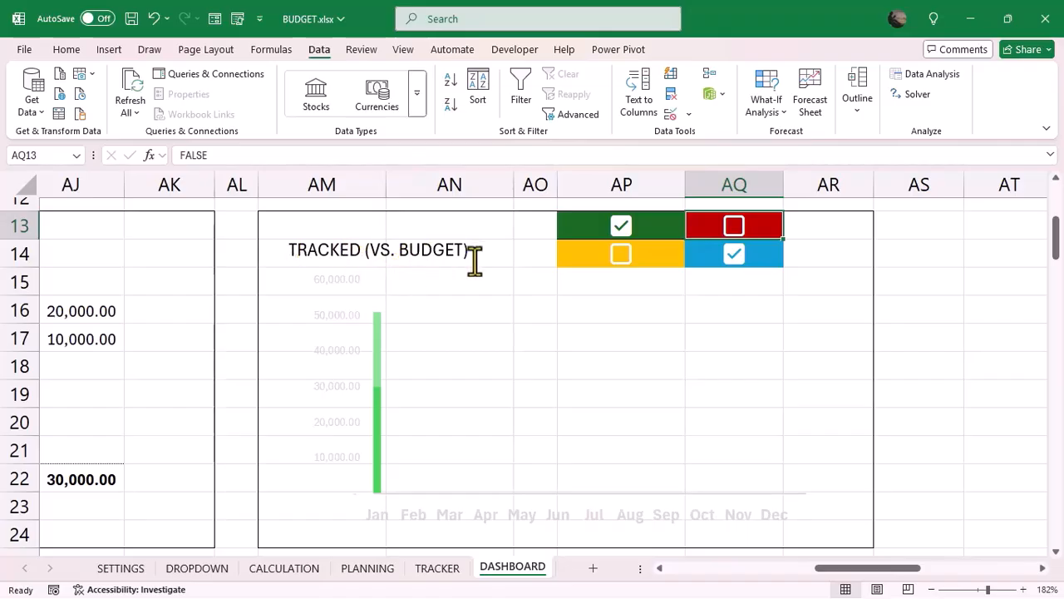
Show the investment and expenses series again in the TRACKED (VS. BUDGET) chart, and inspect the lighter part of the January income bar.
scroll(392, 357, "up", 3)
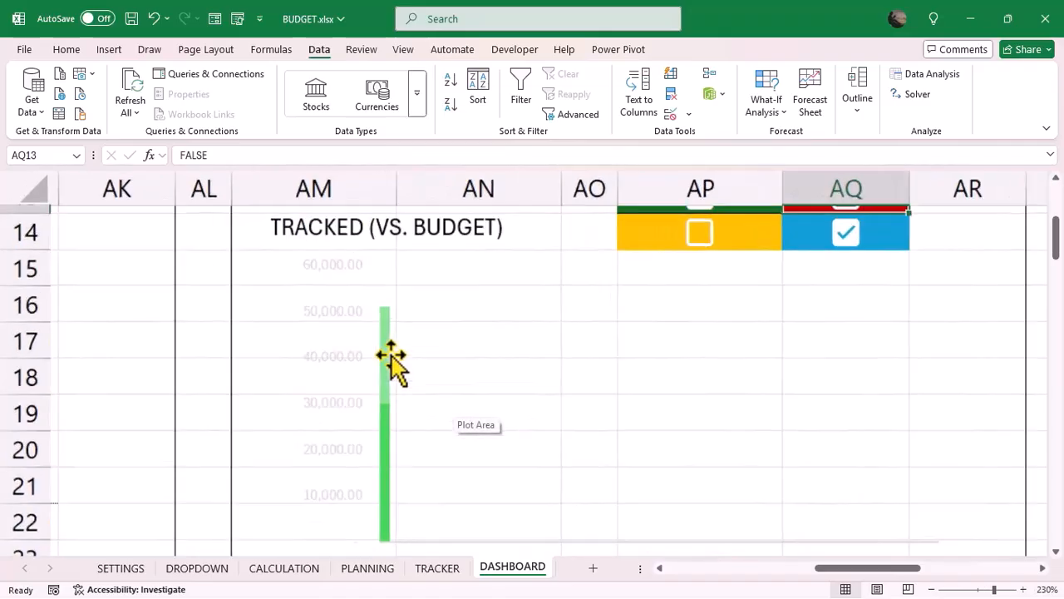
scroll(392, 356, "up", 1)
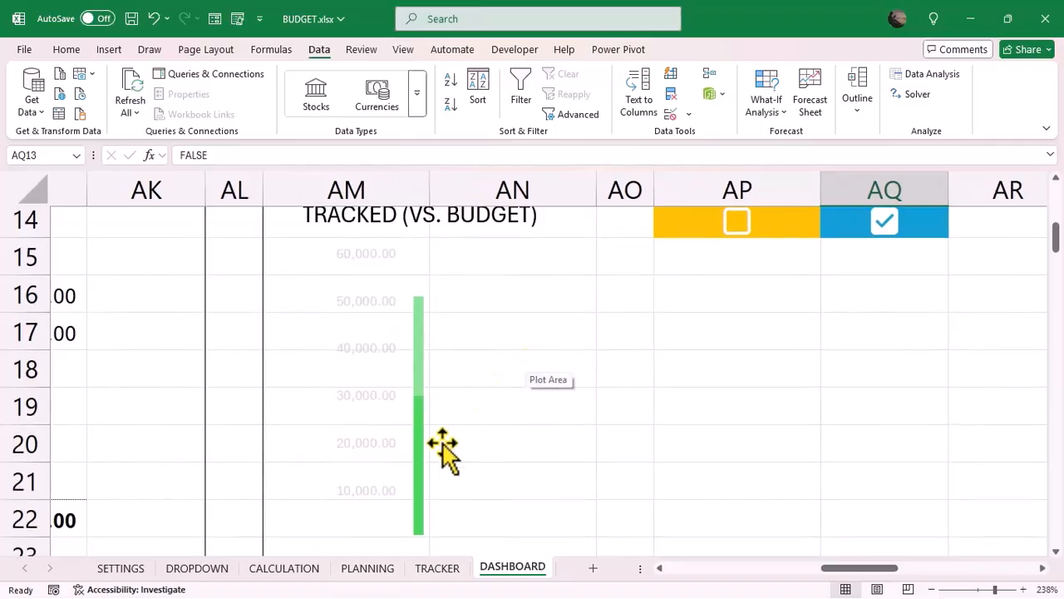
scroll(720, 267, "up", 1)
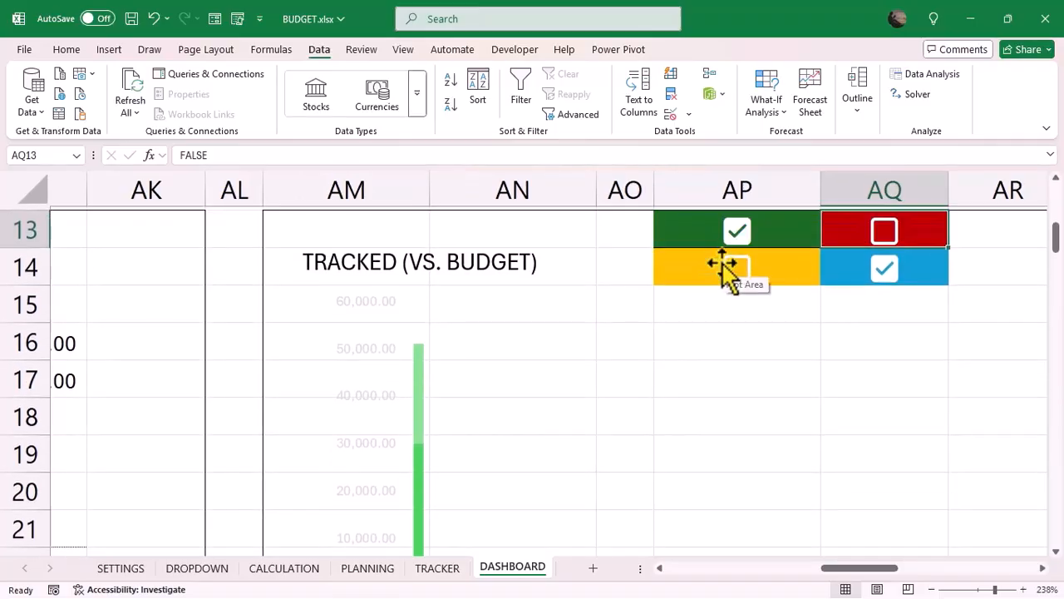
left_click(739, 269)
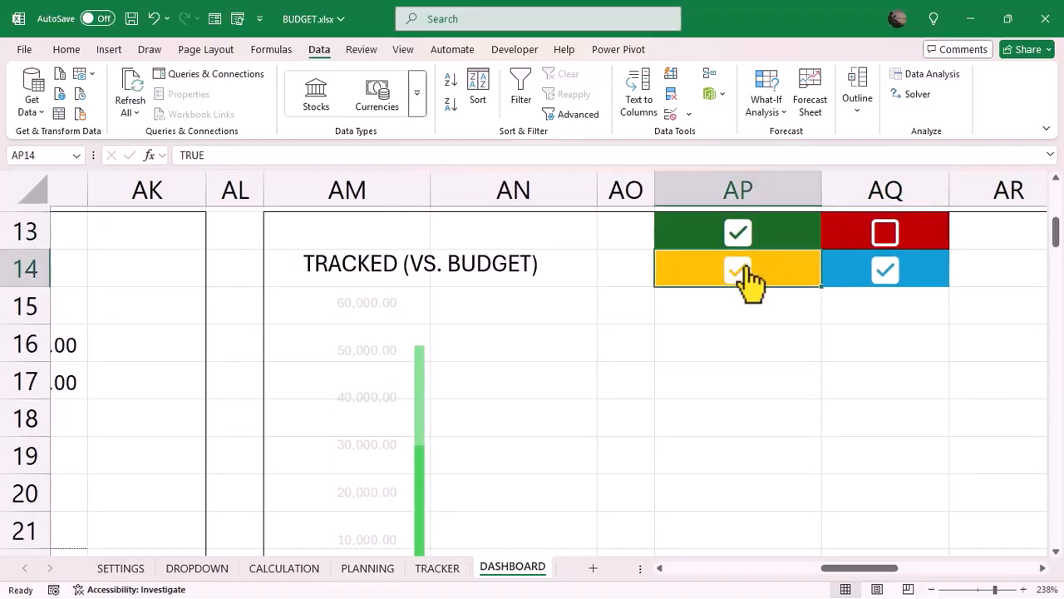
left_click(896, 245)
scroll(665, 423, "down", 3)
scroll(665, 422, "up", 3)
scroll(518, 422, "up", 1)
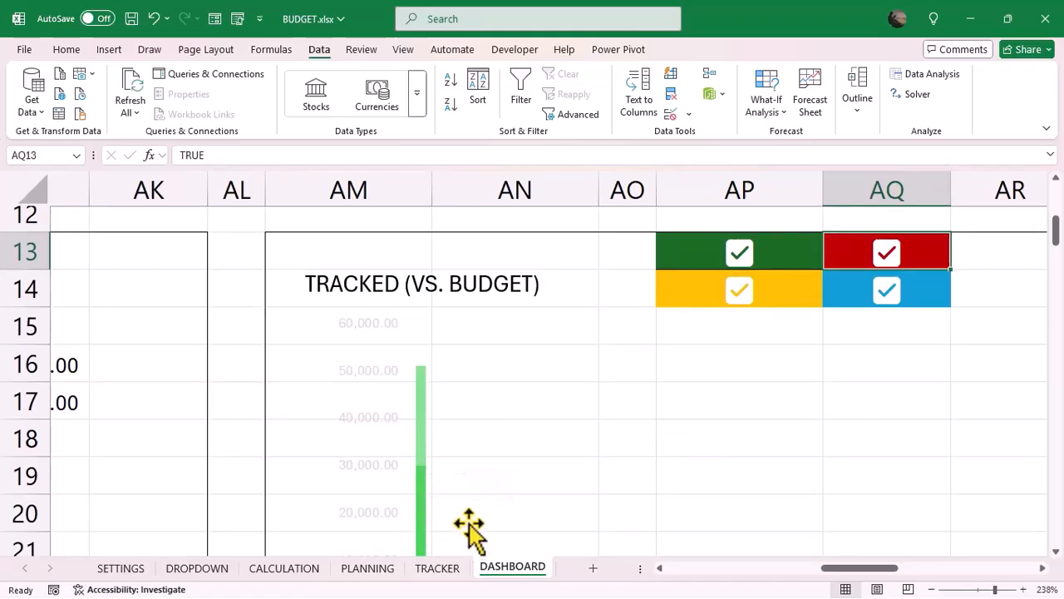
mouse_move(421, 430)
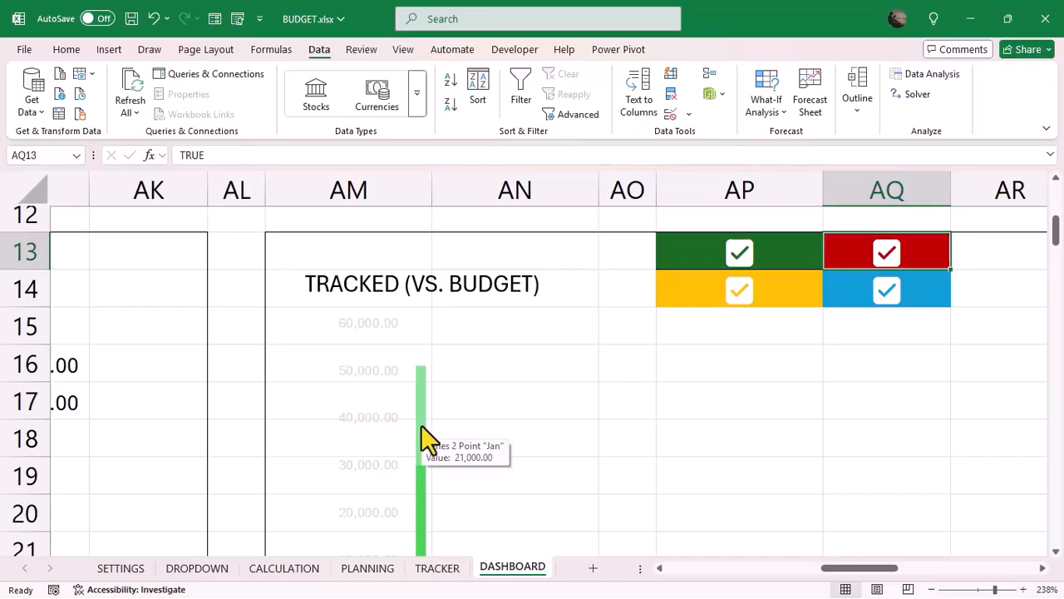
scroll(507, 392, "down", 1)
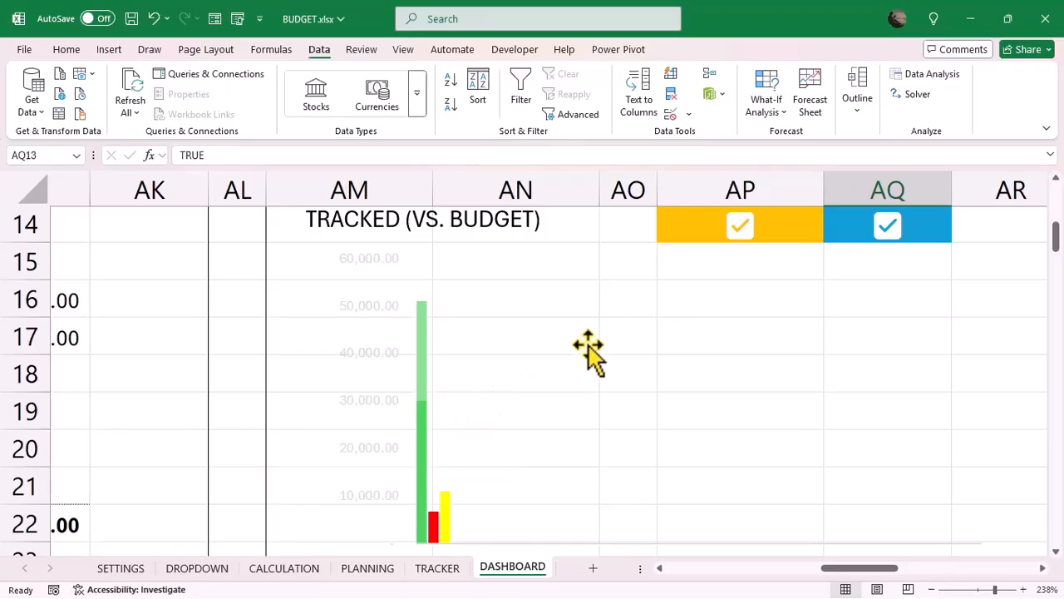
Switch the blue budget checkbox off and on again to compare the TRACKED (VS. BUDGET) chart without and with budget portions.
left_click(900, 242)
left_click(897, 241)
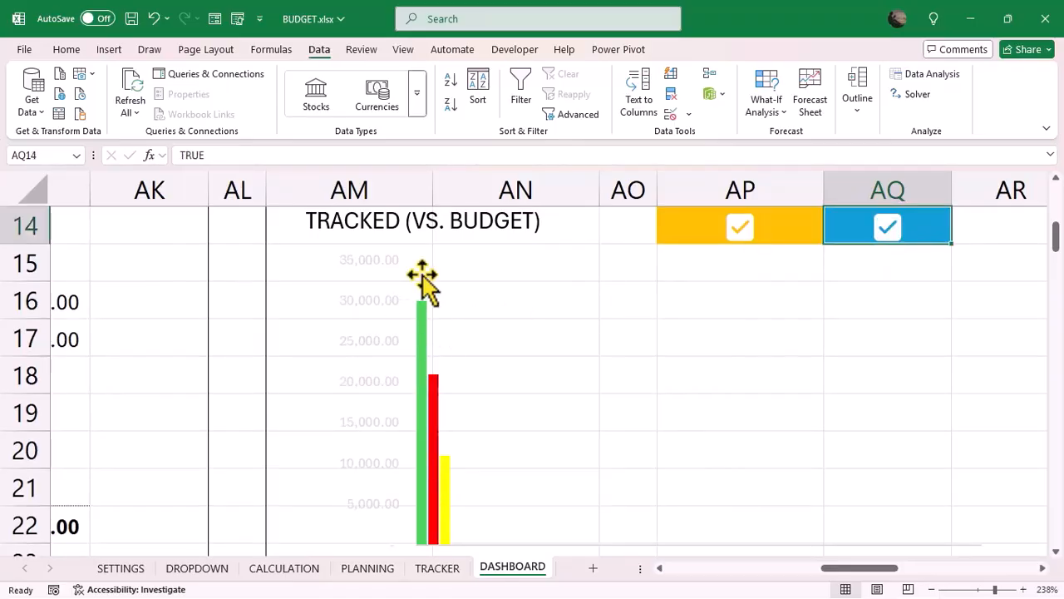
scroll(582, 357, "down", 2)
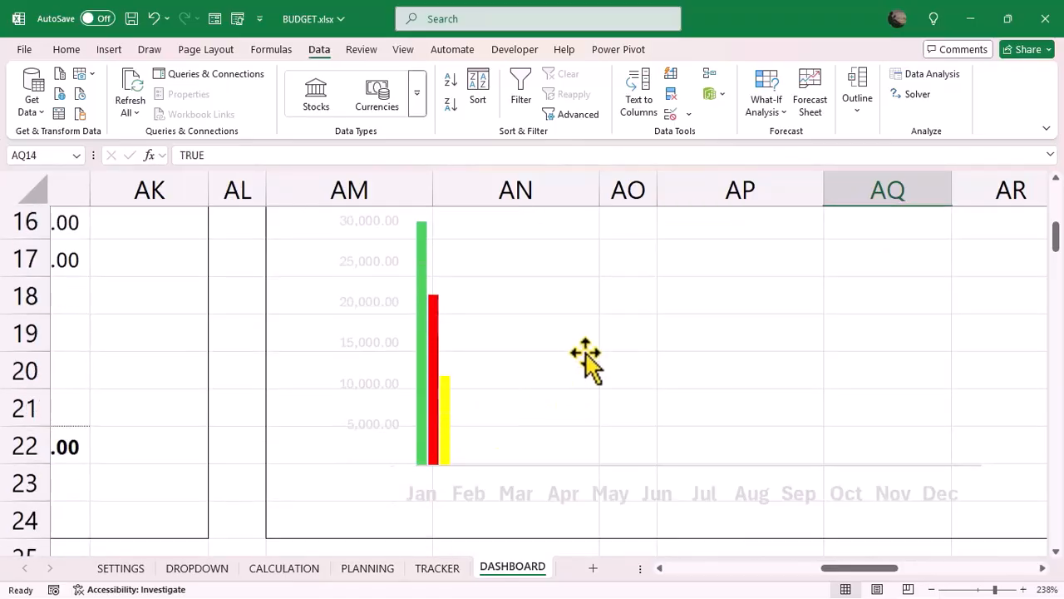
scroll(582, 357, "up", 2)
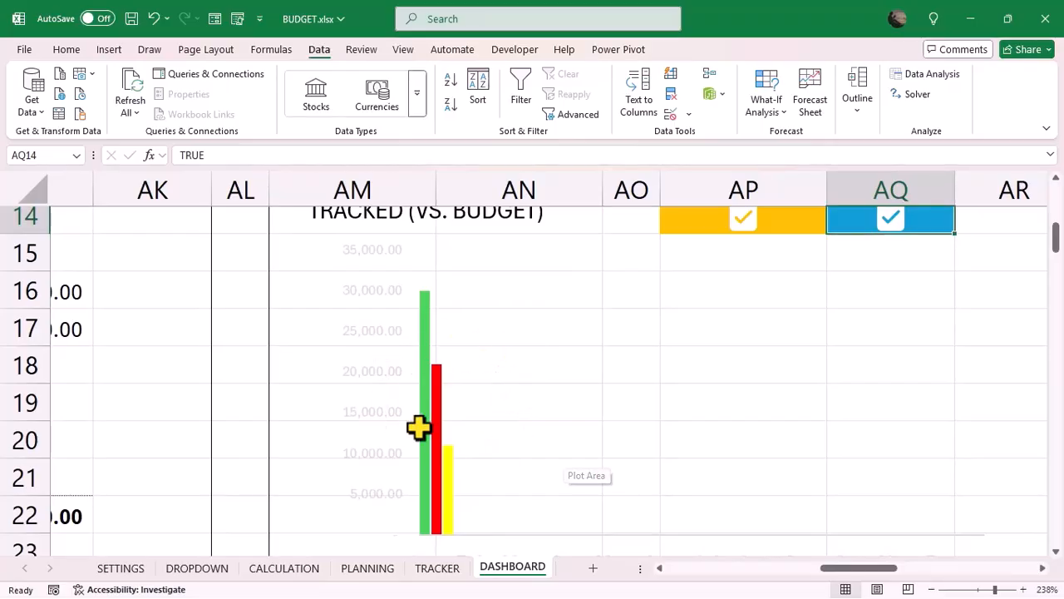
scroll(537, 409, "down", 1)
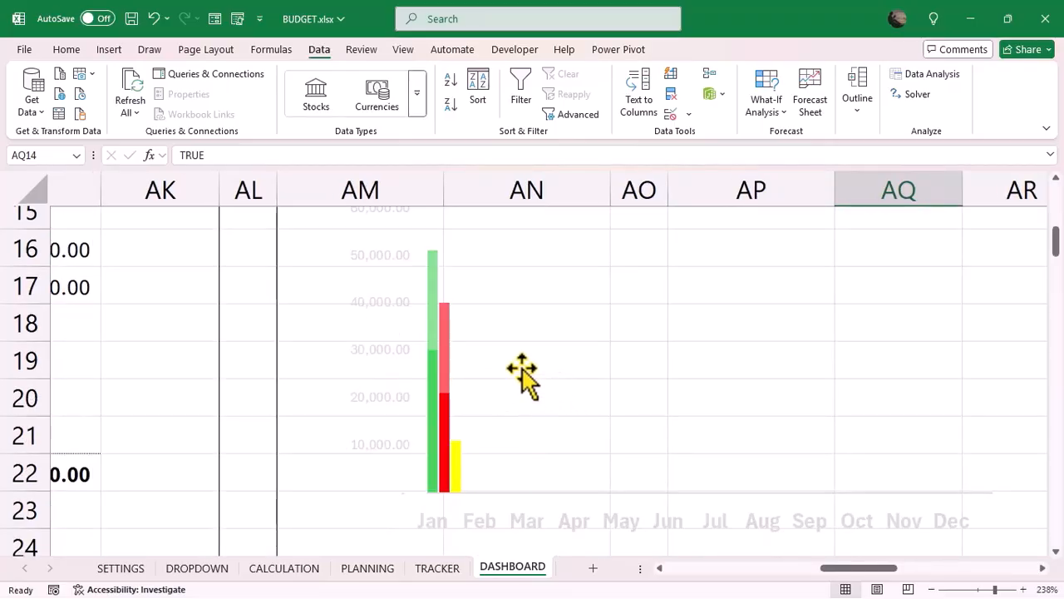
Review the whole January 2025 view of the DASHBOARD, from the breakdown tables to the summary charts and period cards.
scroll(522, 374, "down", 8)
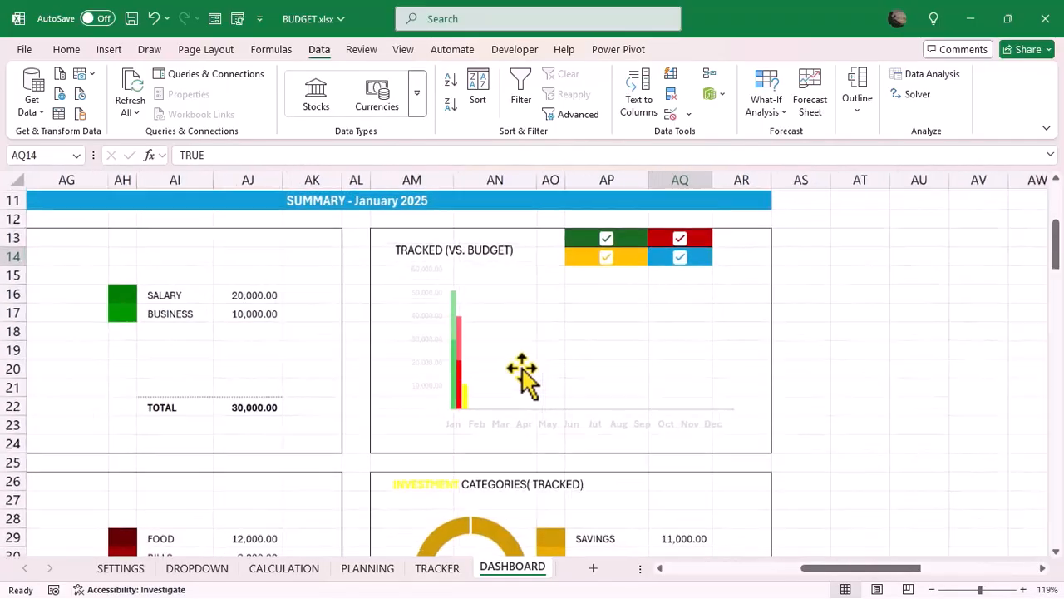
scroll(522, 374, "left", 5)
scroll(515, 383, "up", 3)
scroll(497, 417, "down", 1, "ctrl")
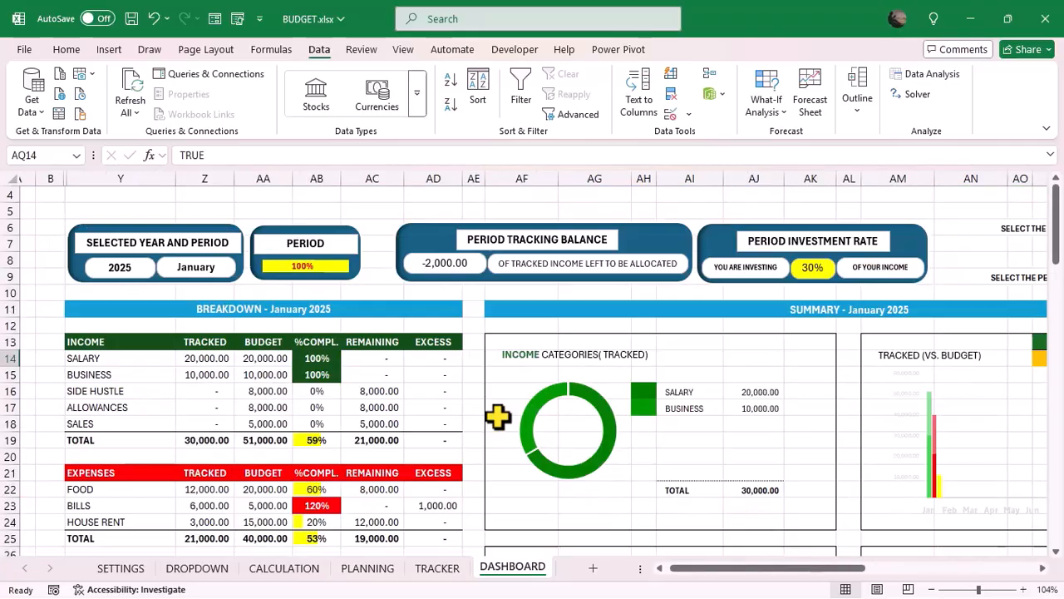
scroll(498, 417, "down", 5)
scroll(498, 418, "right", 3)
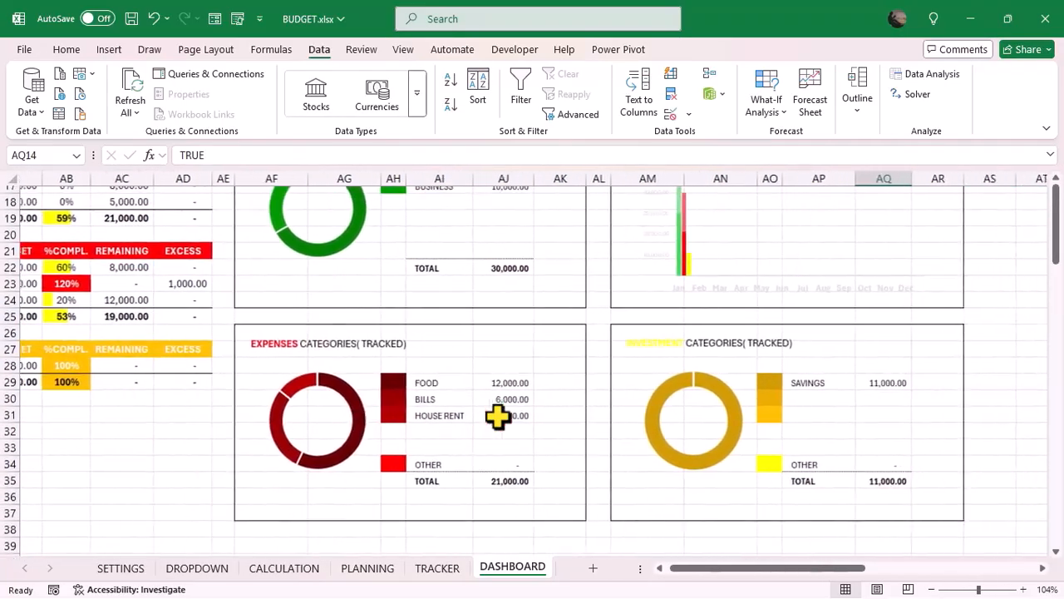
scroll(497, 418, "up", 4)
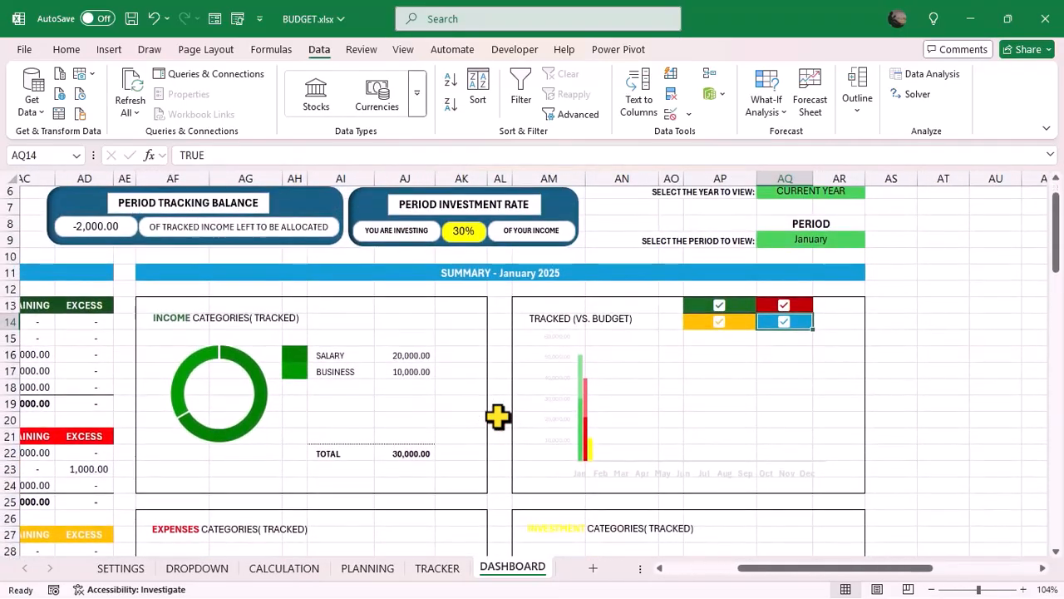
scroll(497, 418, "left", 2)
scroll(497, 417, "left", 2)
scroll(497, 418, "up", 1)
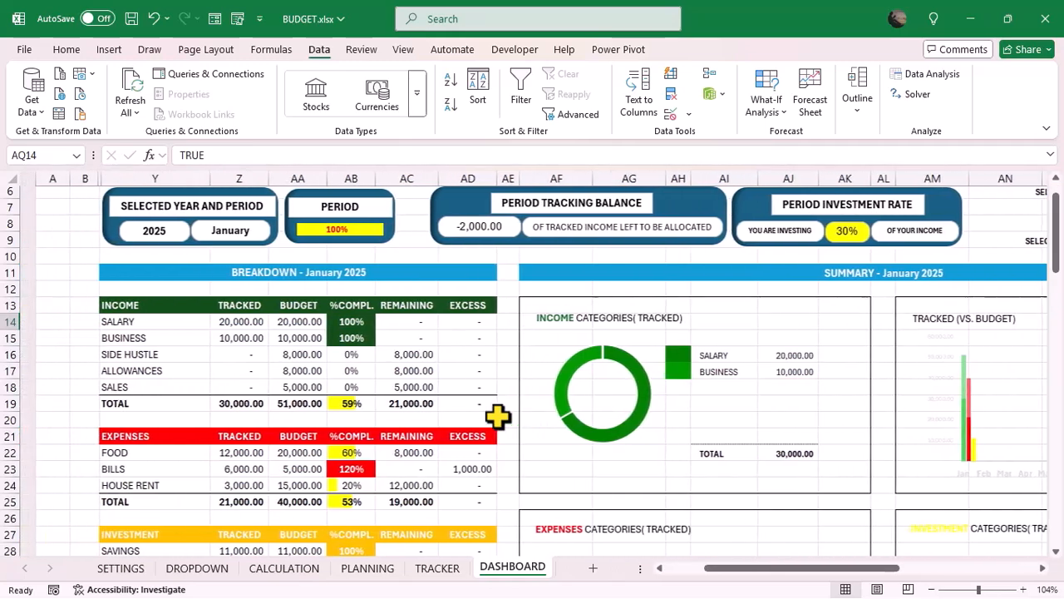